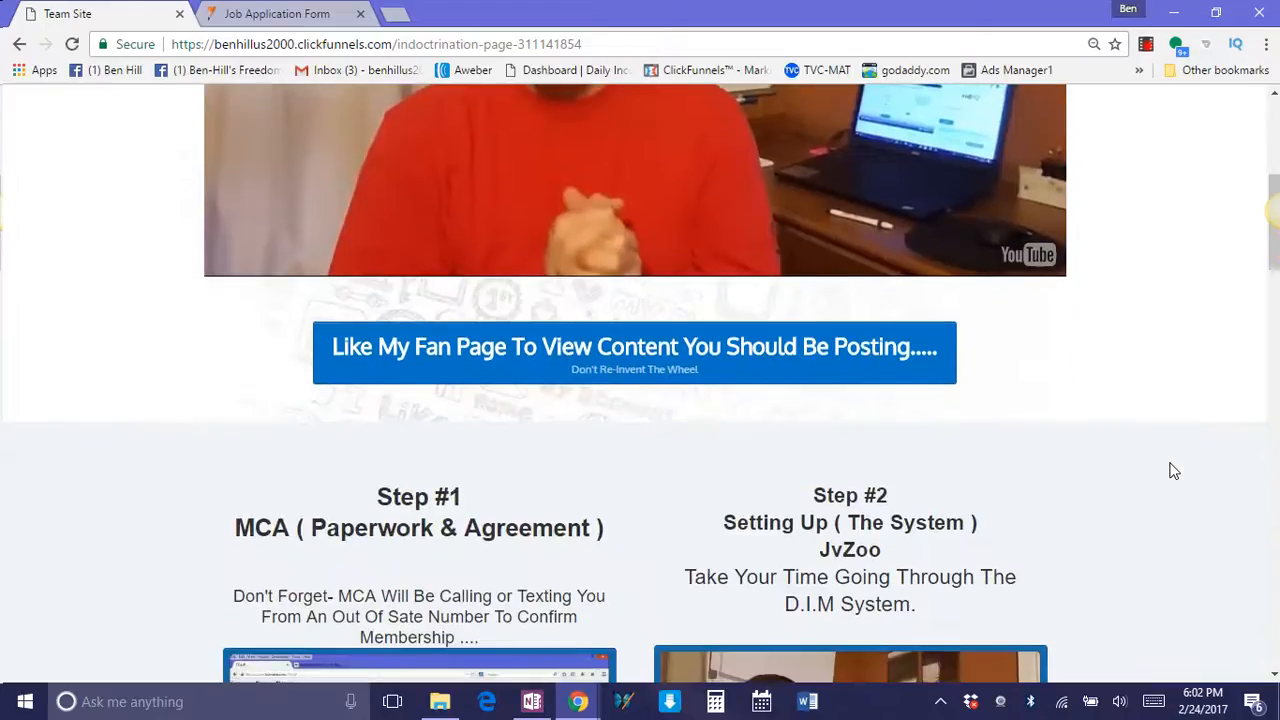
Find the Step # 4 Craigslist Ads section of the Team Site page and open its Form Swift Application link.
{"action": "scroll", "coordinate": [1175, 493], "scroll_direction": "down", "scroll_amount": 6}
{"action": "scroll", "coordinate": [1183, 542], "scroll_direction": "down", "scroll_amount": 15}
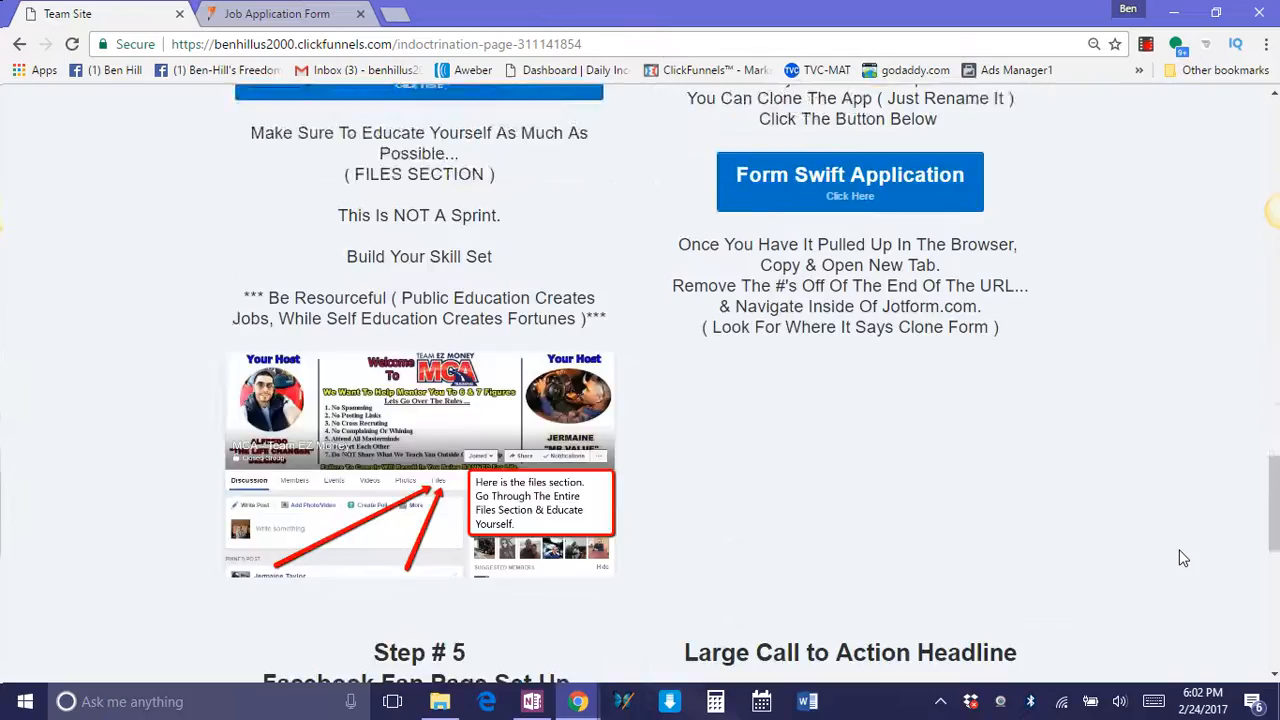
{"action": "scroll", "coordinate": [1183, 555], "scroll_direction": "up", "scroll_amount": 4}
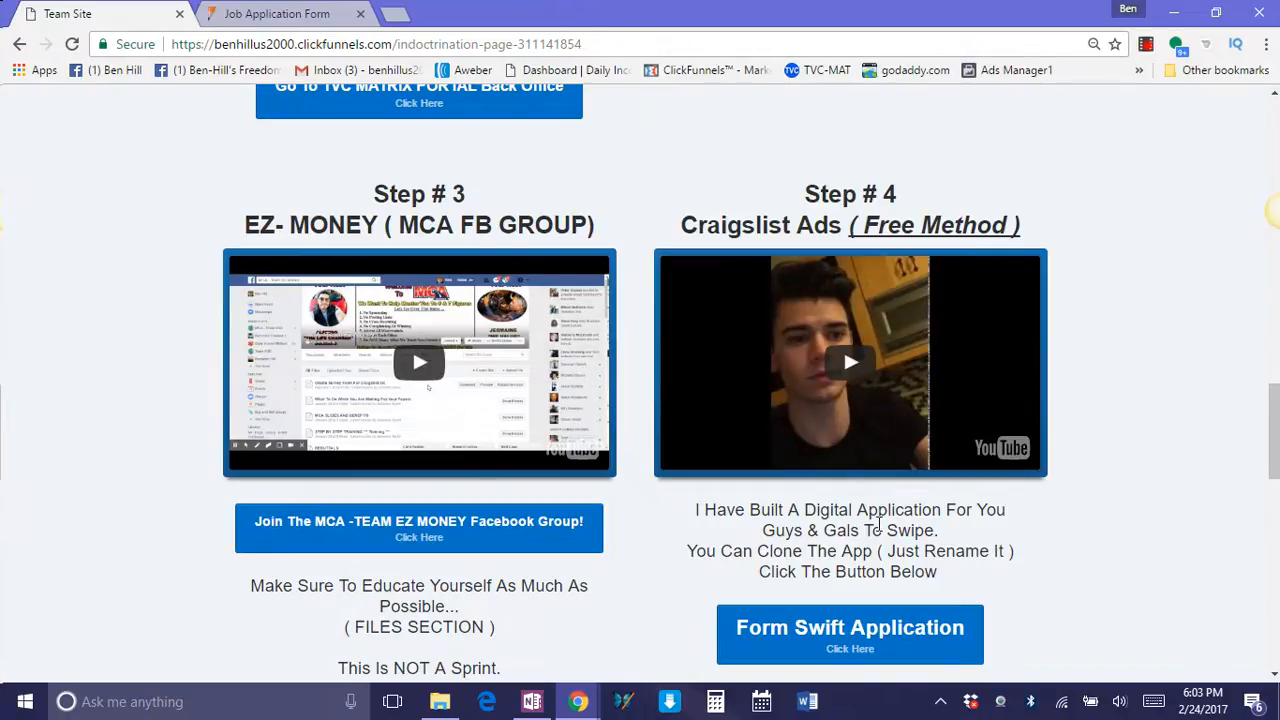
{"action": "scroll", "coordinate": [879, 524], "scroll_direction": "down", "scroll_amount": 1}
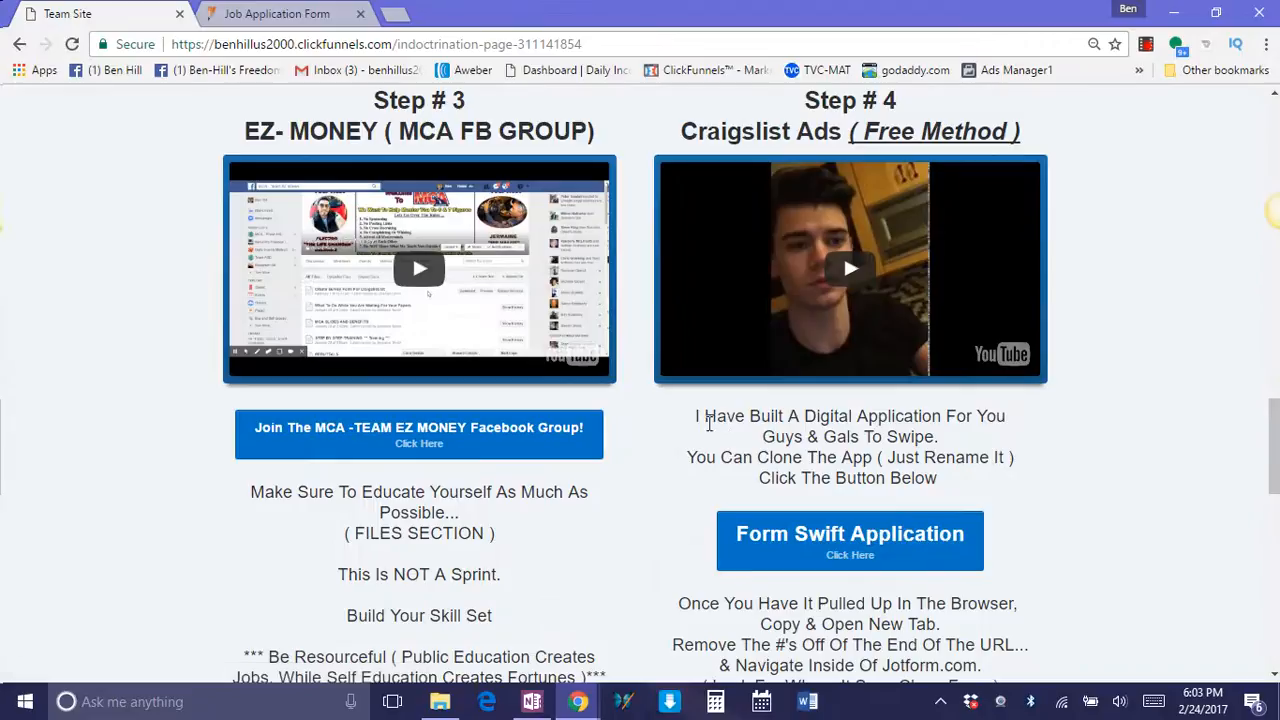
{"action": "left_click_drag", "start_coordinate": [695, 414], "coordinate": [969, 482]}
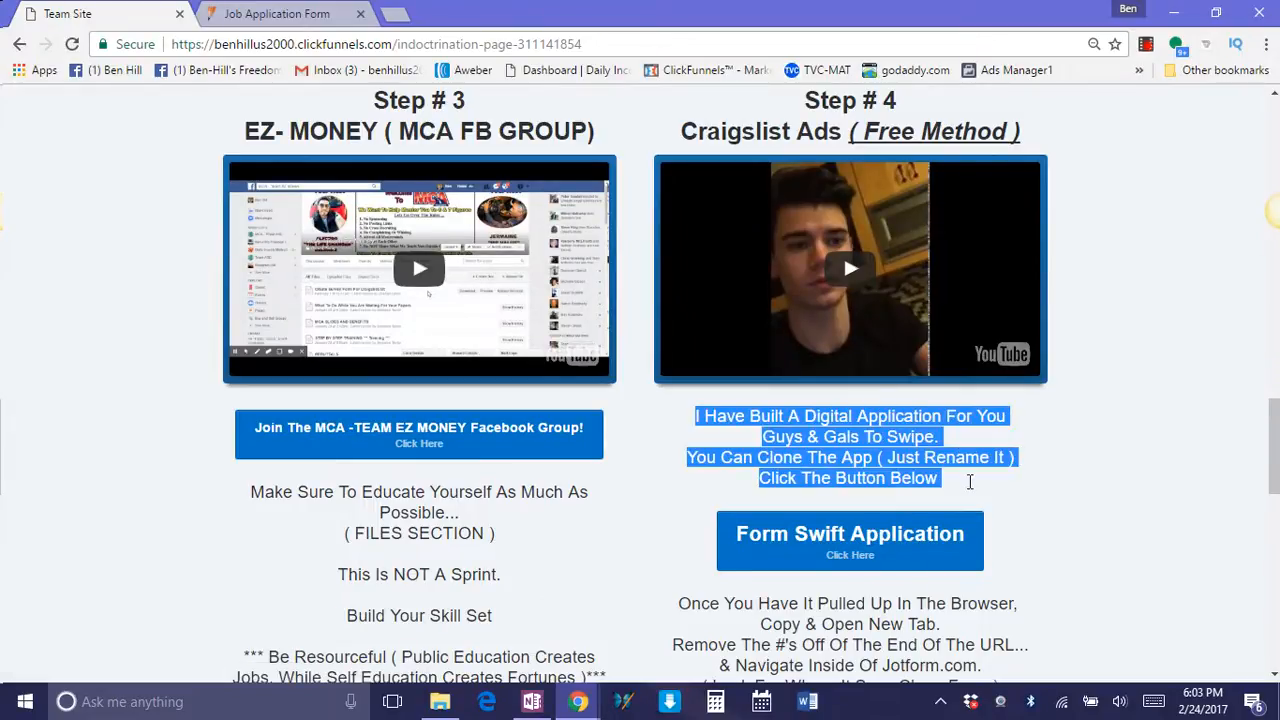
{"action": "left_click", "coordinate": [1072, 487]}
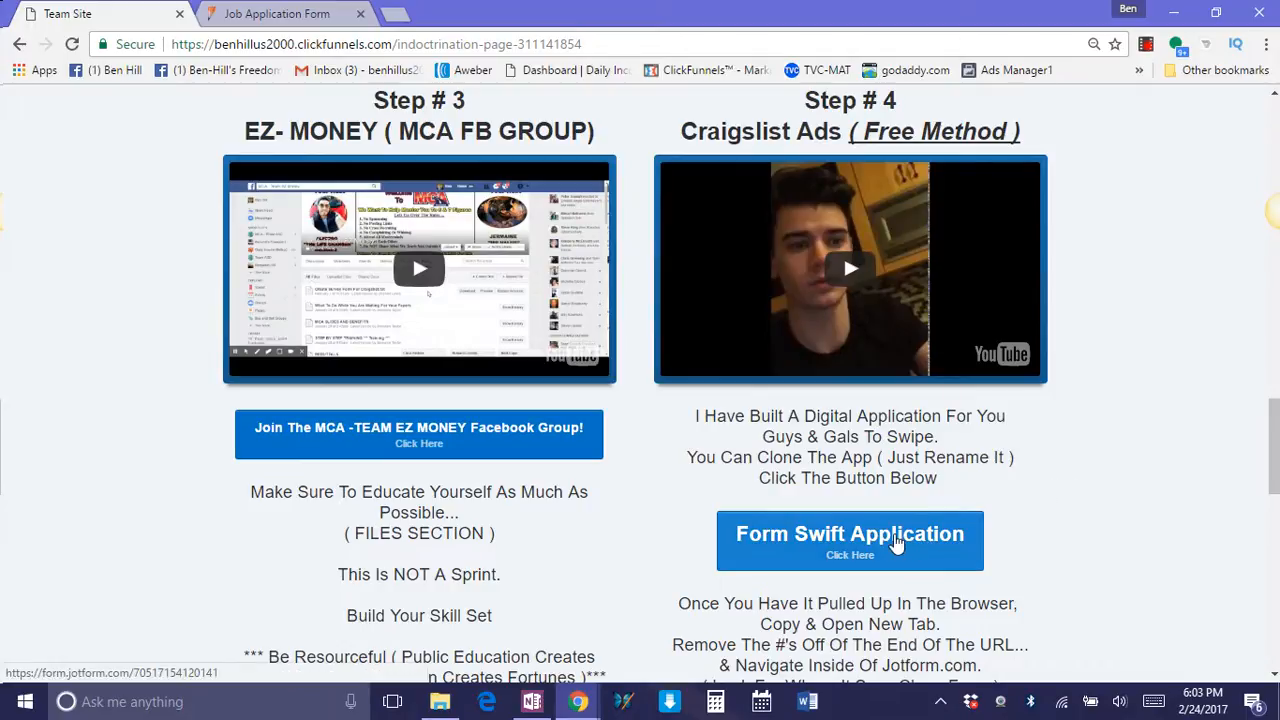
{"action": "left_click", "coordinate": [897, 542]}
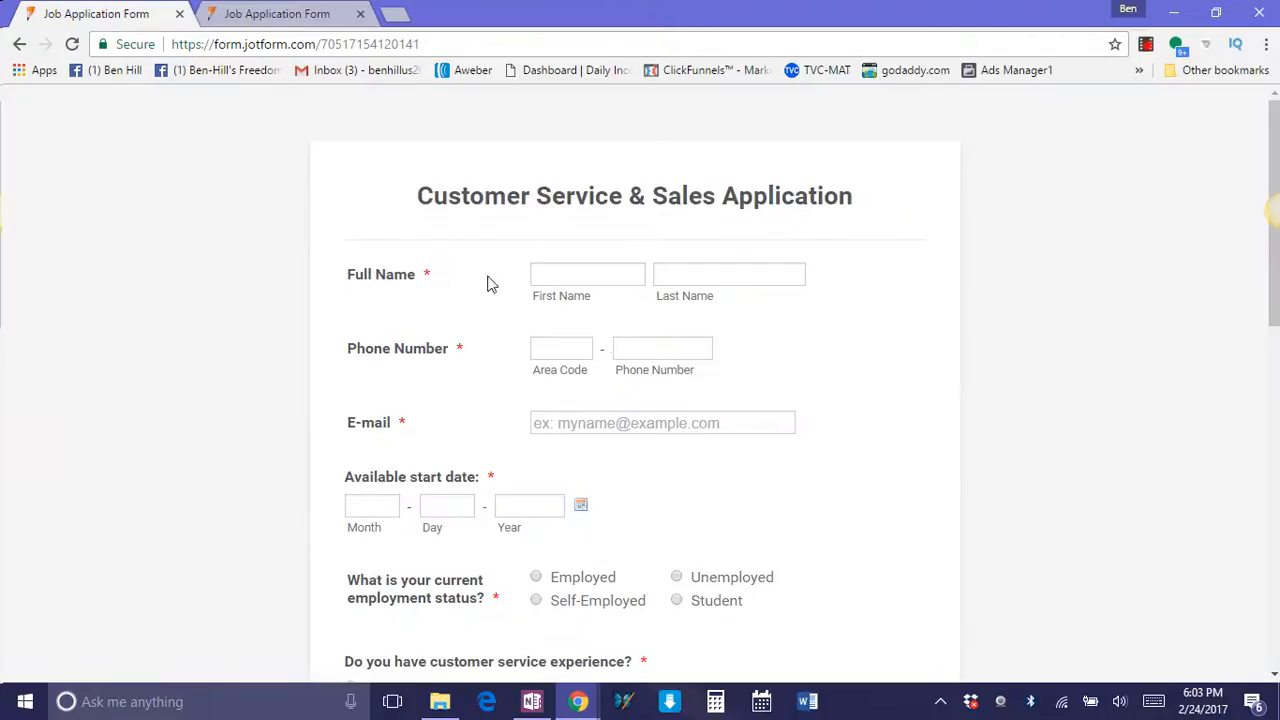
Look through the questions of the Customer Service & Sales Application form from start to end.
{"action": "scroll", "coordinate": [811, 366], "scroll_direction": "down", "scroll_amount": 9}
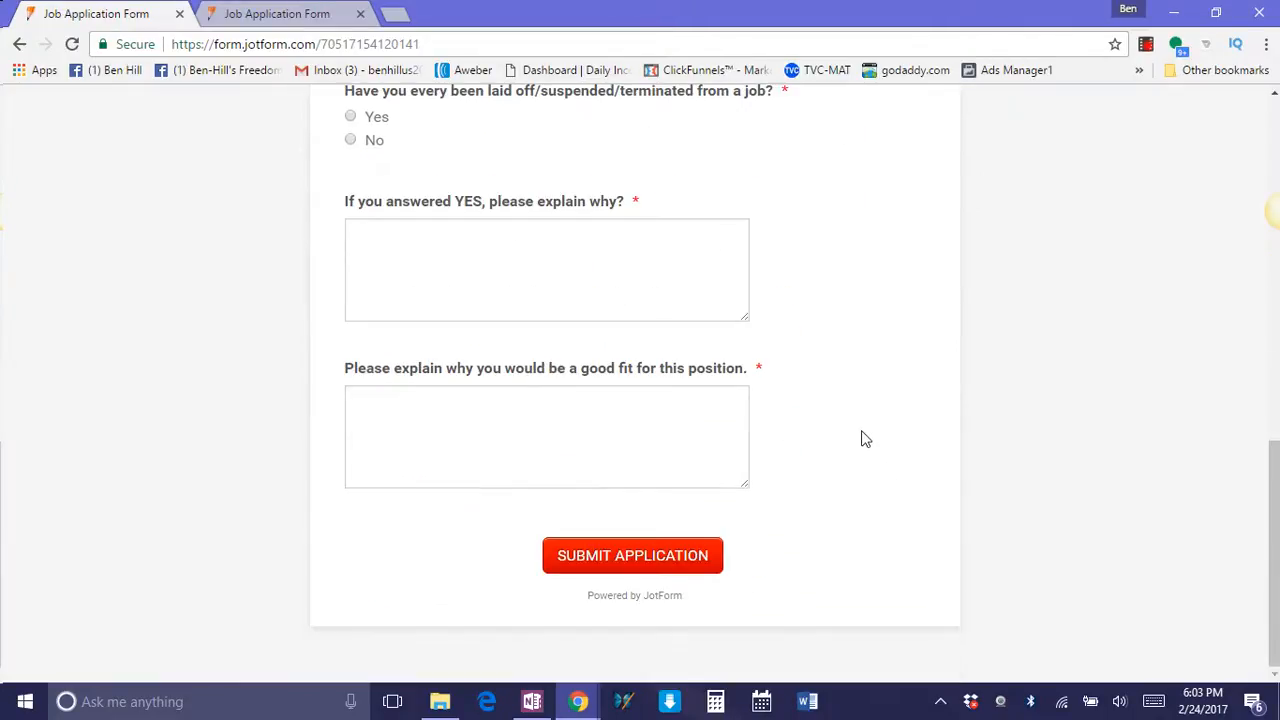
{"action": "scroll", "coordinate": [860, 509], "scroll_direction": "up", "scroll_amount": 10}
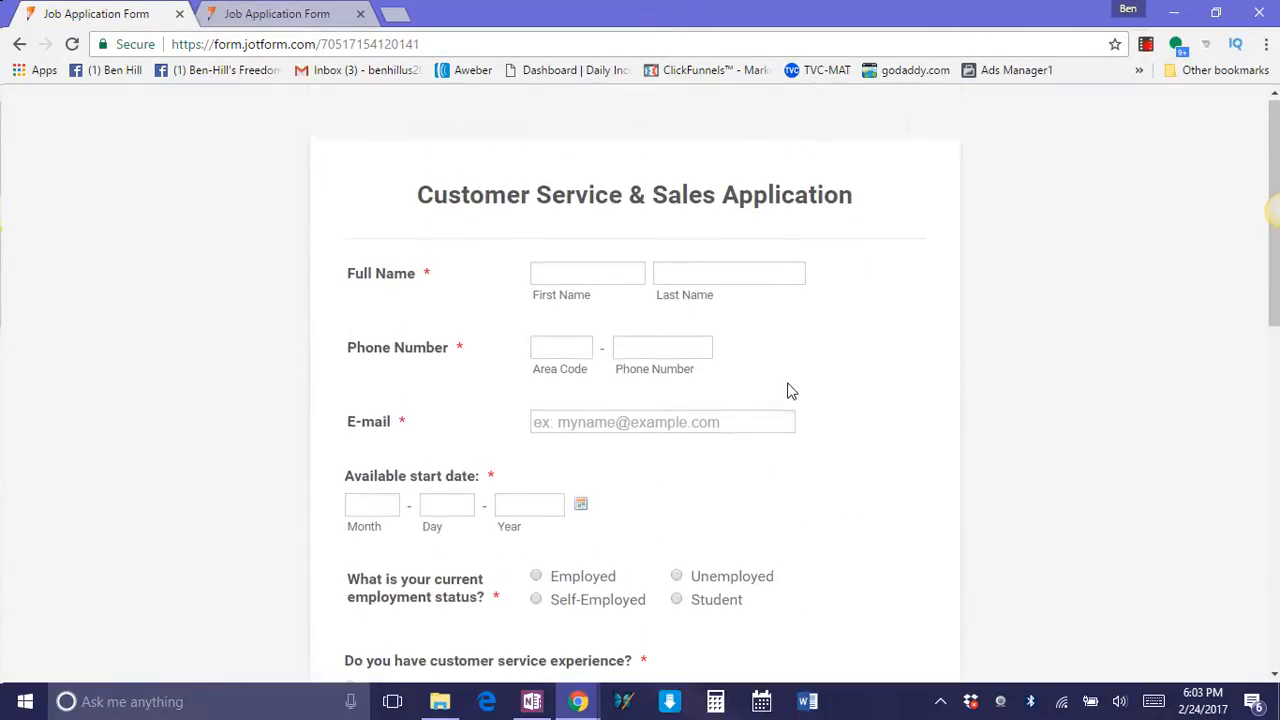
{"action": "scroll", "coordinate": [785, 399], "scroll_direction": "down", "scroll_amount": 4}
{"action": "scroll", "coordinate": [787, 398], "scroll_direction": "down", "scroll_amount": 5}
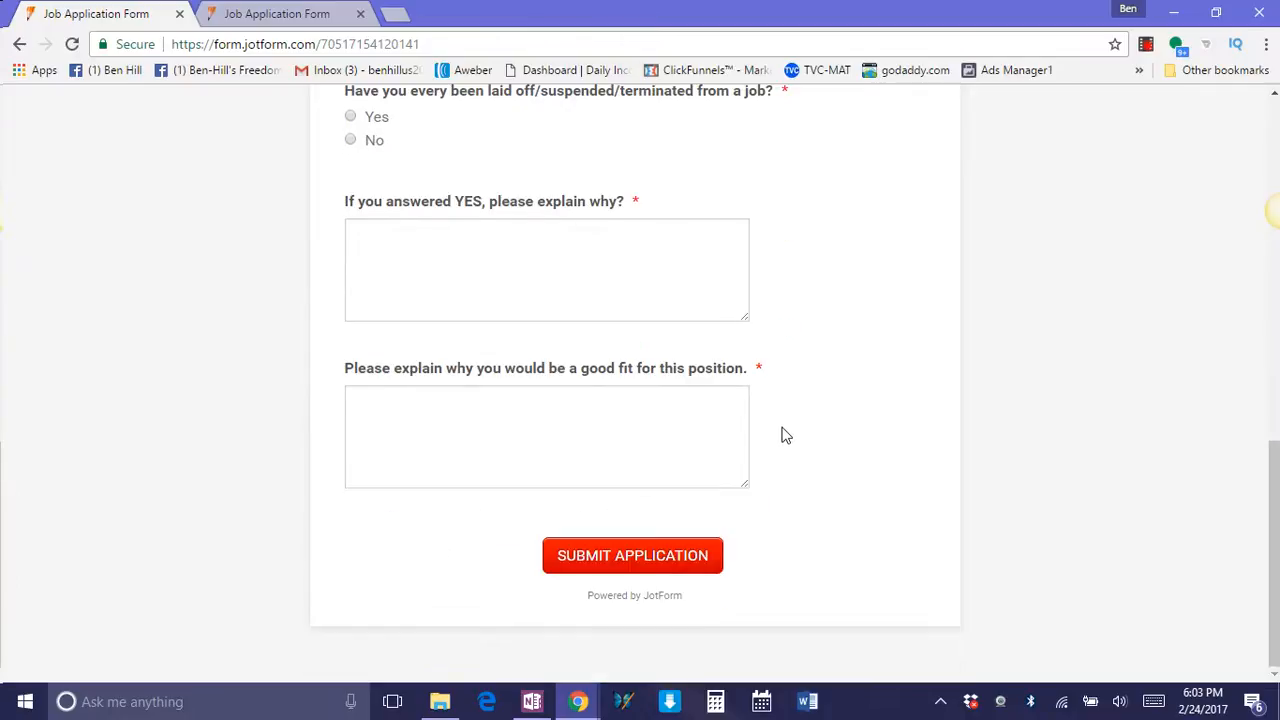
{"action": "scroll", "coordinate": [784, 434], "scroll_direction": "up", "scroll_amount": 2}
{"action": "scroll", "coordinate": [785, 435], "scroll_direction": "up", "scroll_amount": 4}
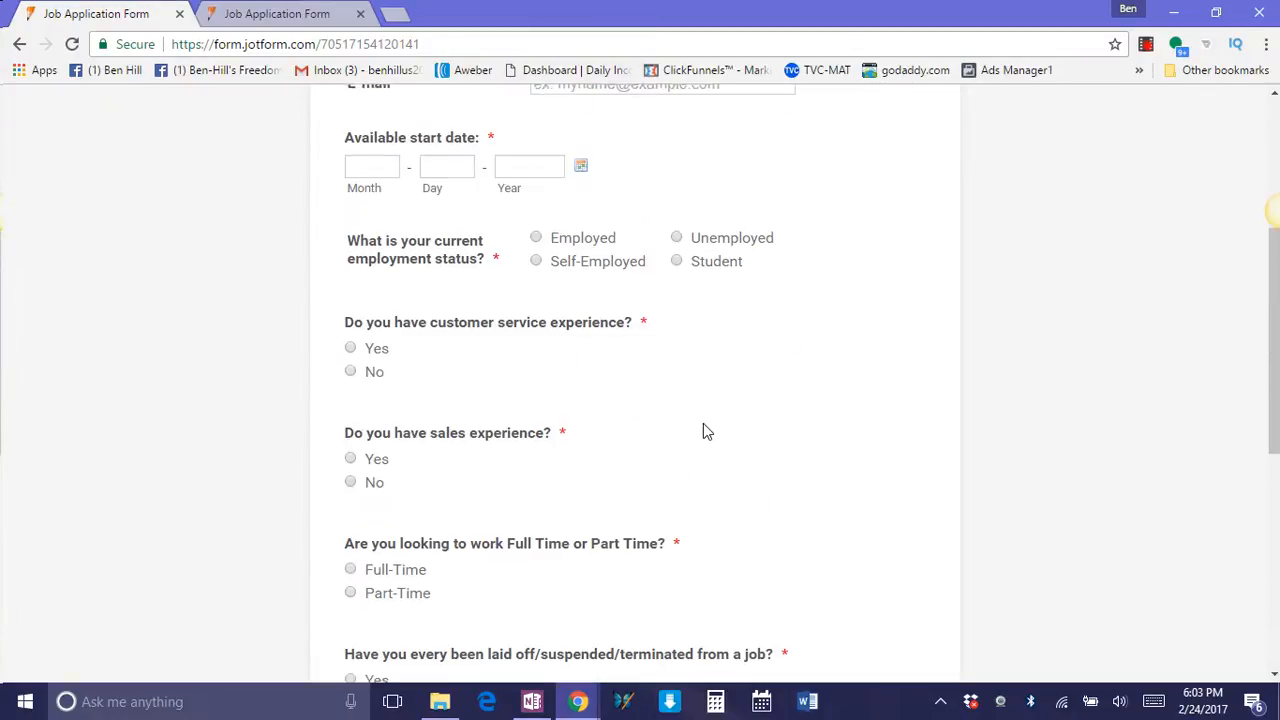
{"action": "scroll", "coordinate": [600, 300], "scroll_direction": "up", "scroll_amount": 2}
Copy the application form's full URL, load it in a new browser tab, and close the older duplicate tab.
{"action": "left_click_drag", "start_coordinate": [424, 44], "coordinate": [173, 44]}
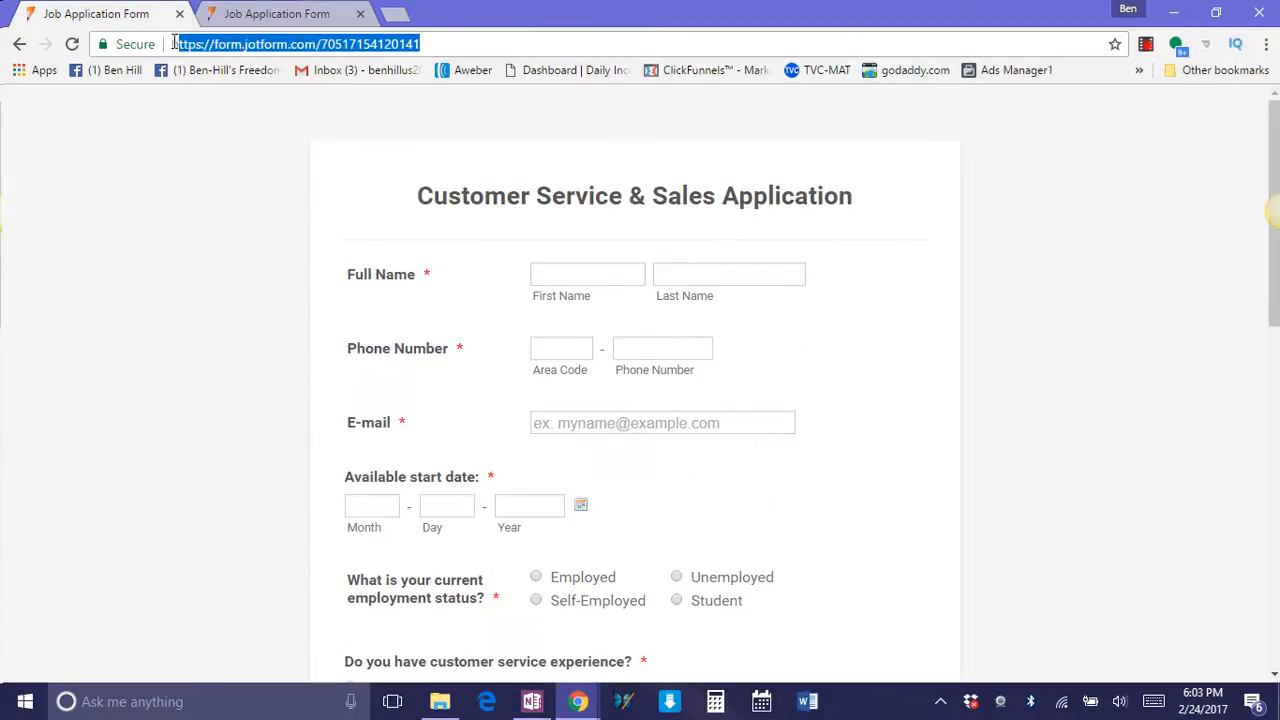
{"action": "right_click", "coordinate": [200, 46]}
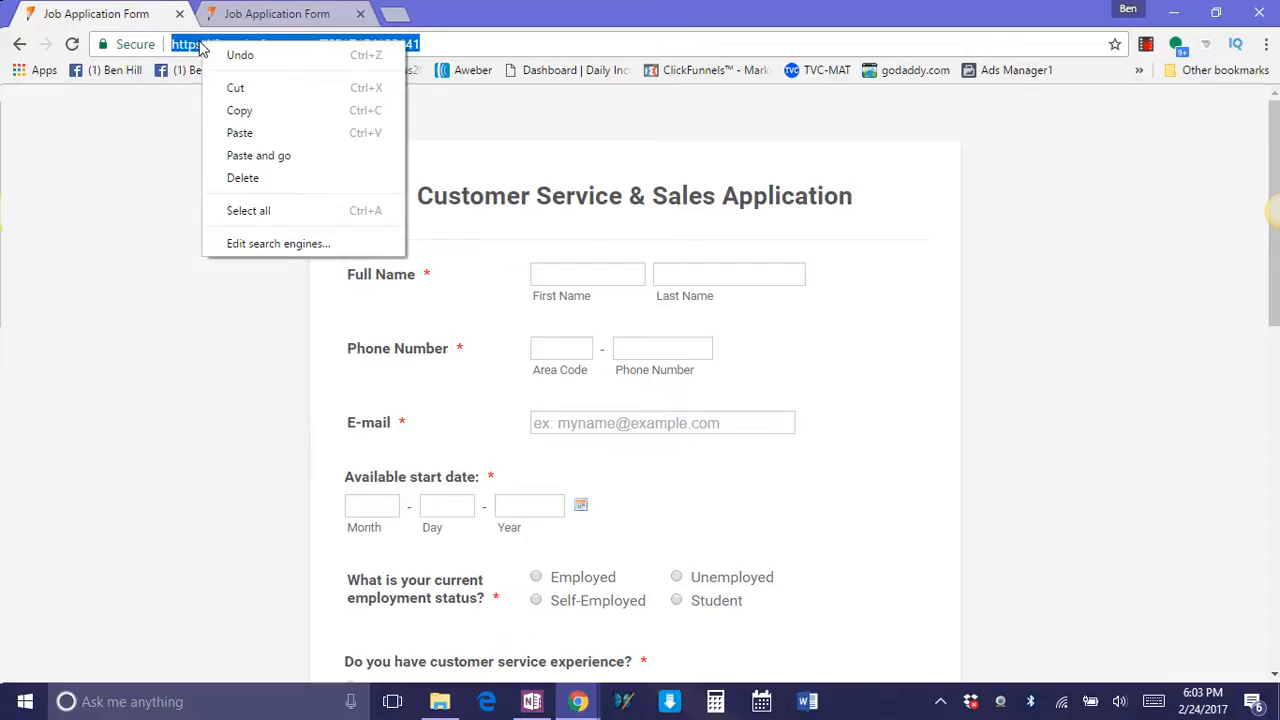
{"action": "left_click", "coordinate": [240, 113]}
{"action": "left_click", "coordinate": [393, 17]}
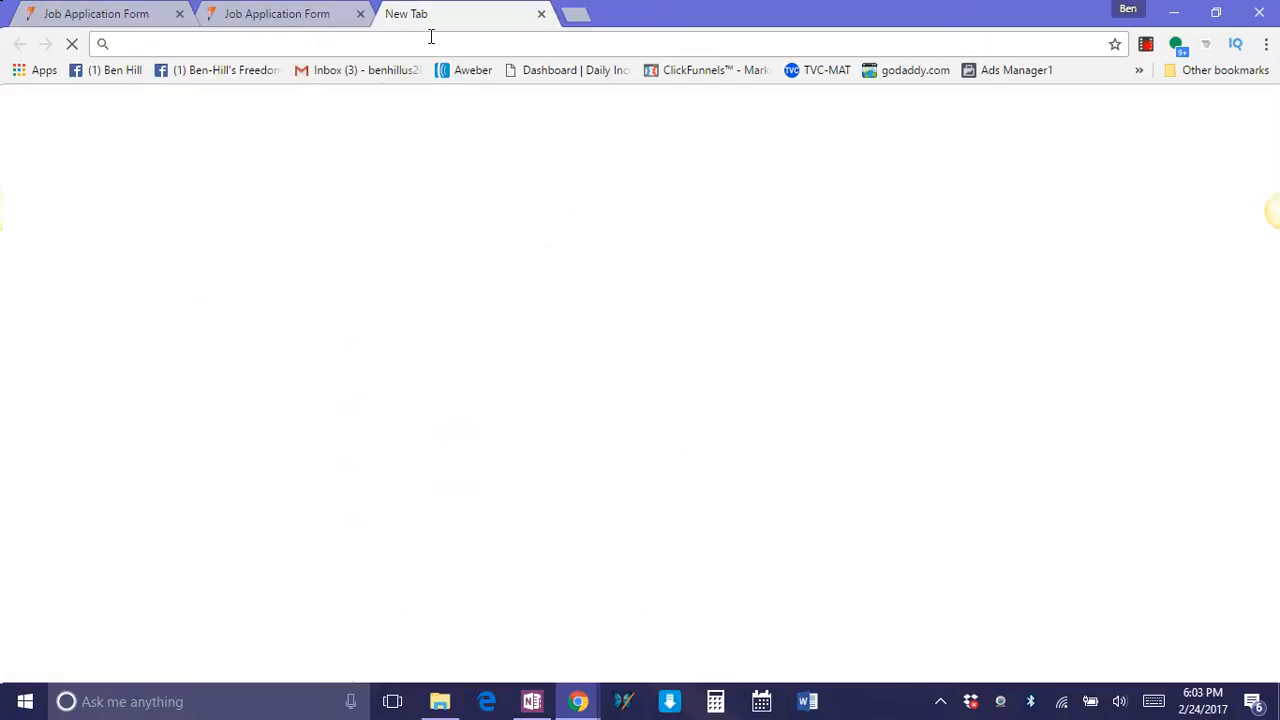
{"action": "right_click", "coordinate": [432, 43]}
{"action": "left_click", "coordinate": [478, 133]}
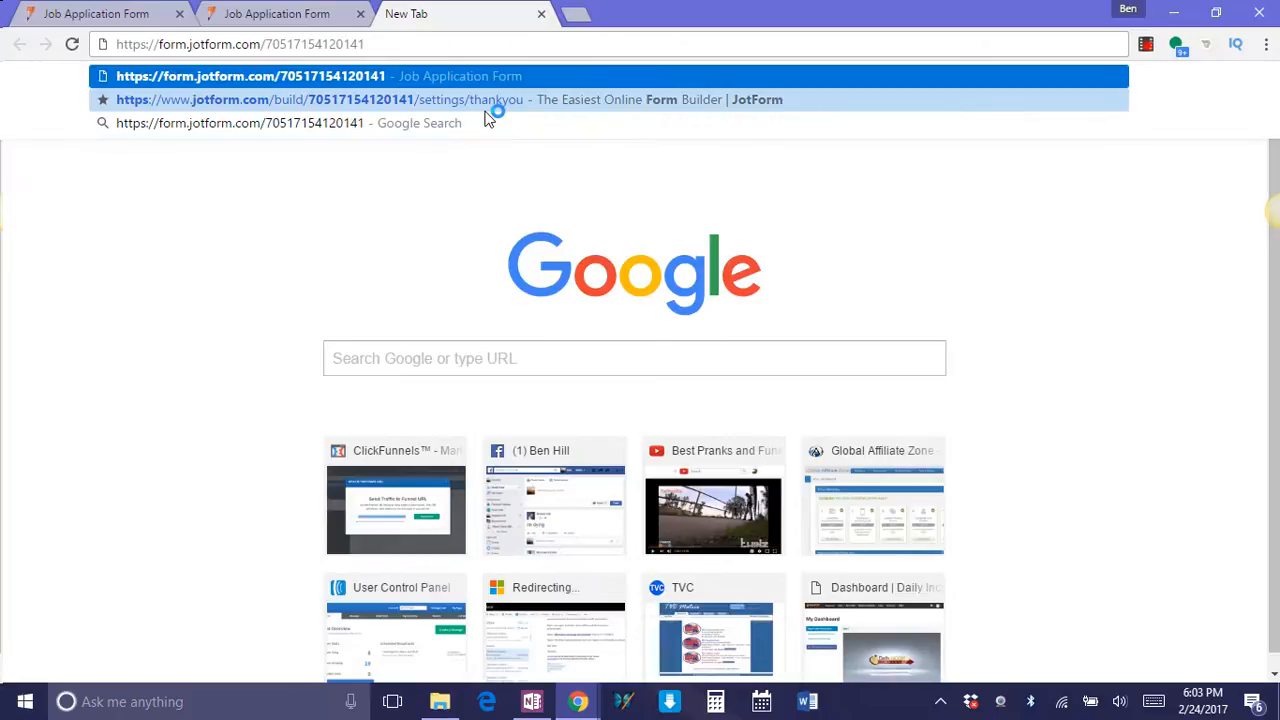
{"action": "key", "text": "Return"}
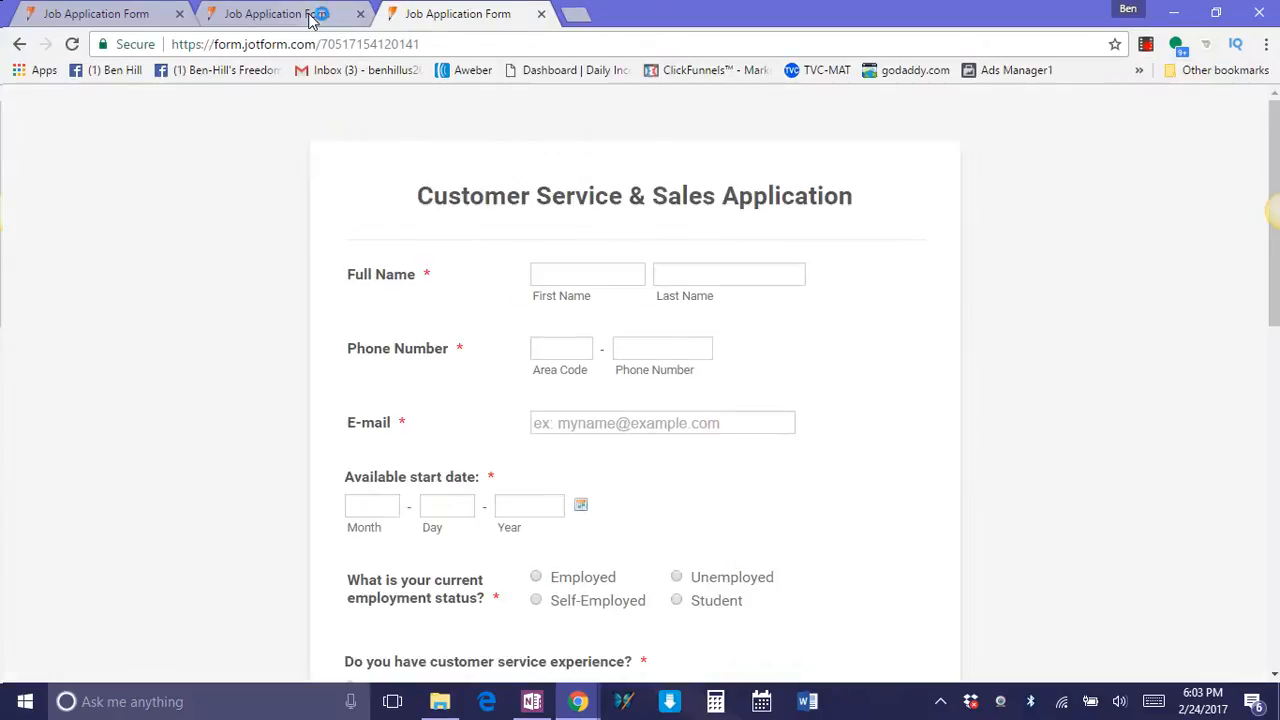
{"action": "left_click", "coordinate": [360, 14]}
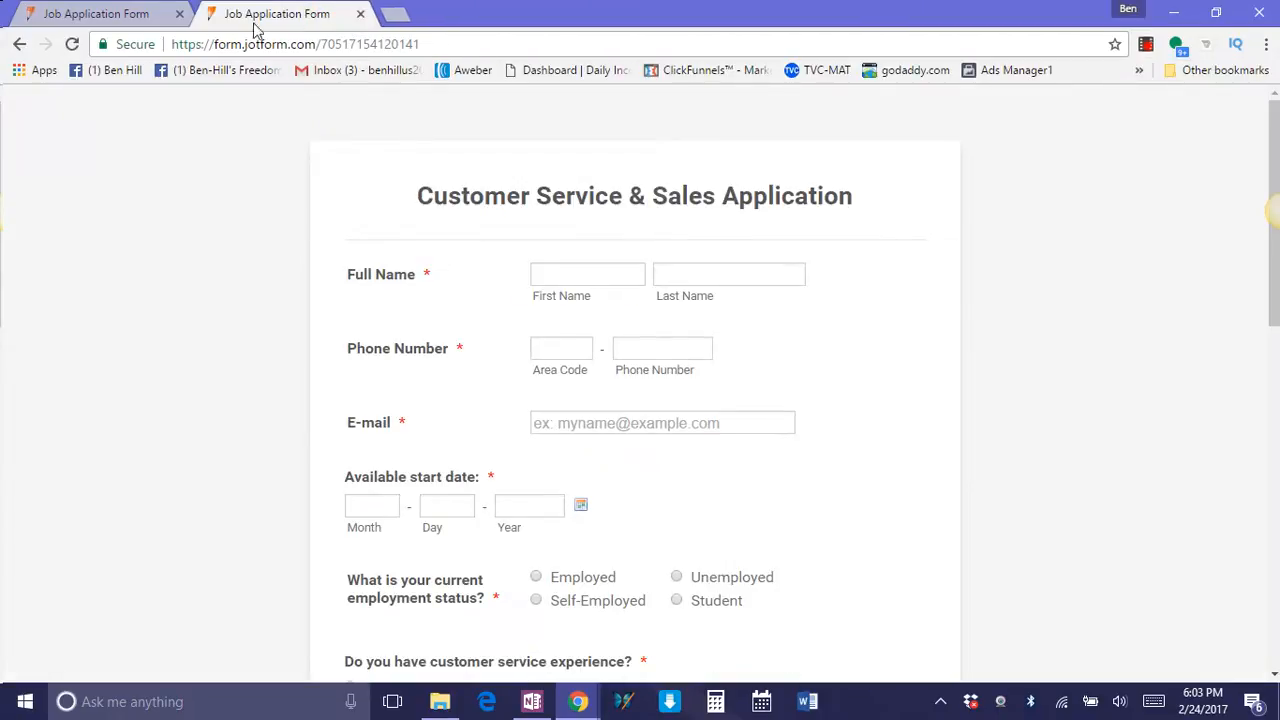
Return the original tab to the Team Site page and review the form cloning instructions under Step # 4.
{"action": "left_click", "coordinate": [100, 13]}
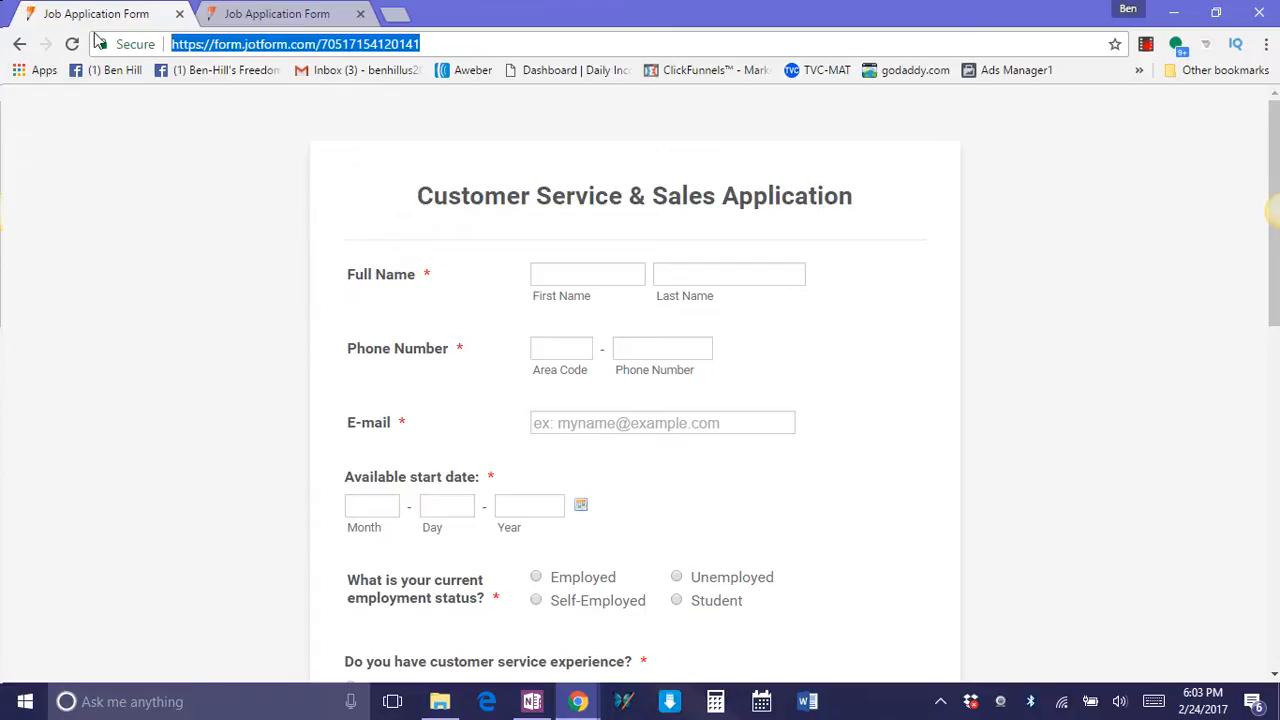
{"action": "left_click", "coordinate": [20, 46]}
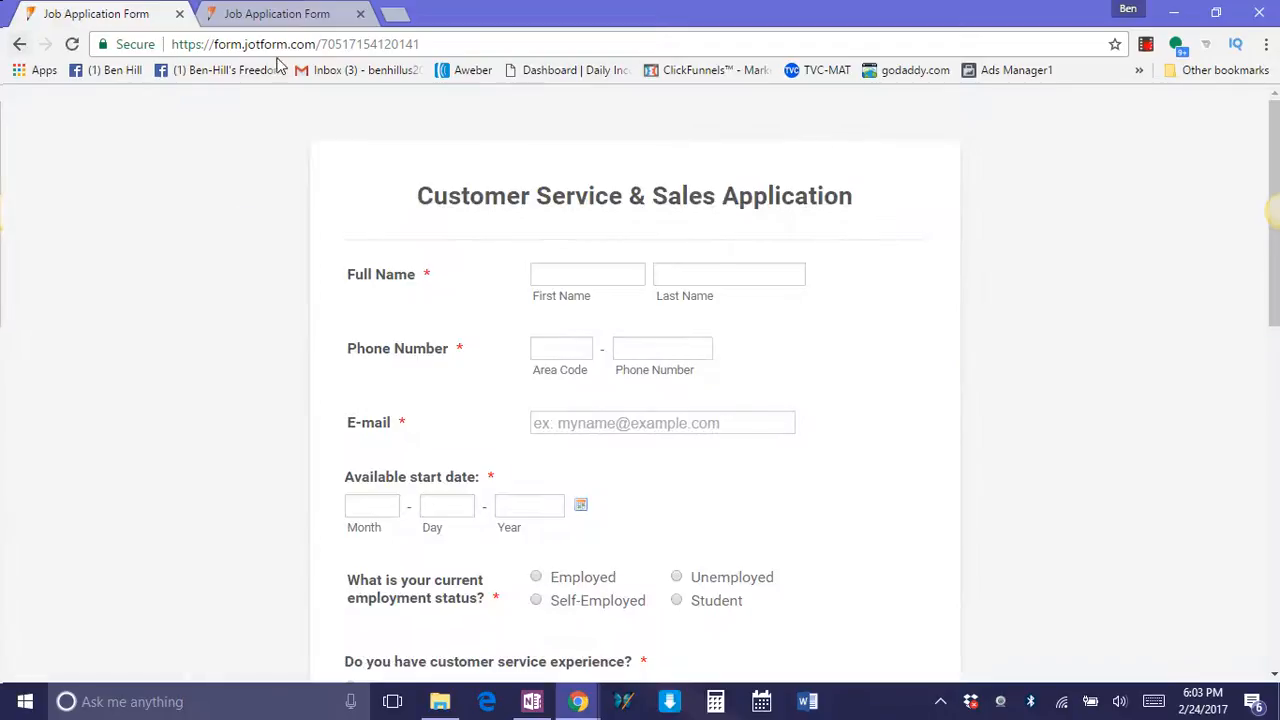
{"action": "left_click", "coordinate": [16, 47]}
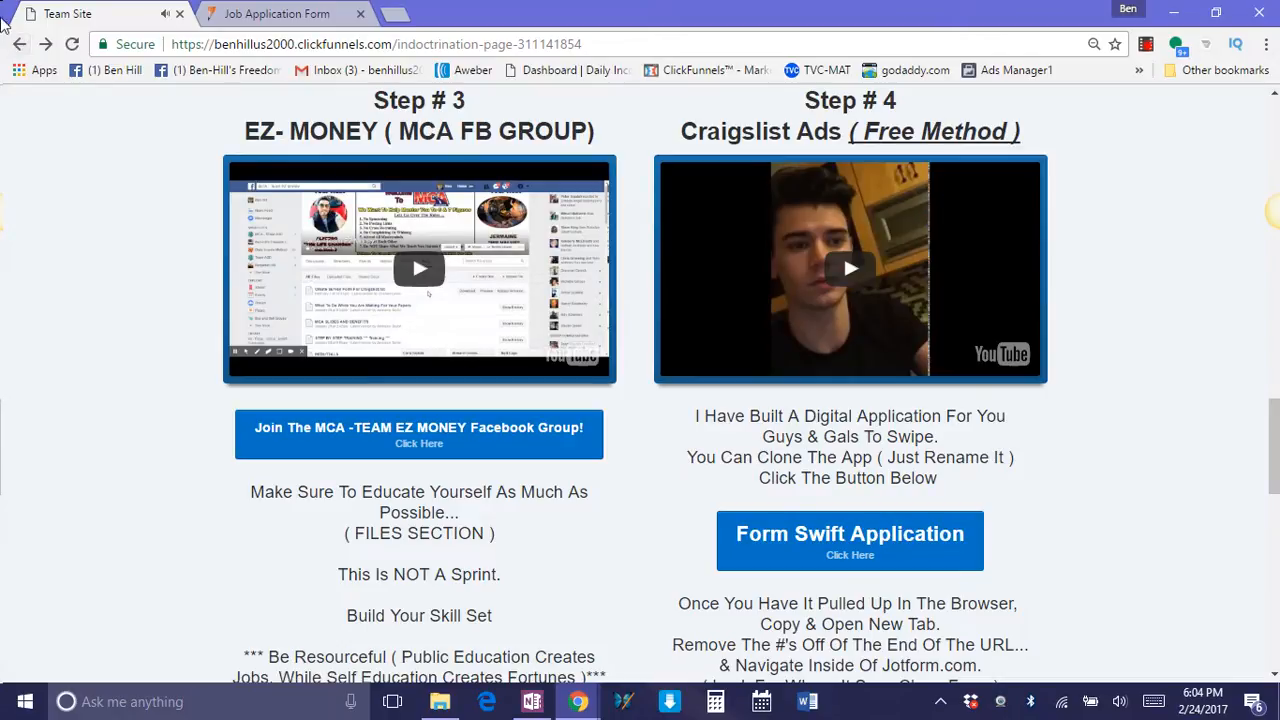
{"action": "scroll", "coordinate": [843, 437], "scroll_direction": "up", "scroll_amount": 10}
{"action": "scroll", "coordinate": [641, 229], "scroll_direction": "up", "scroll_amount": 4}
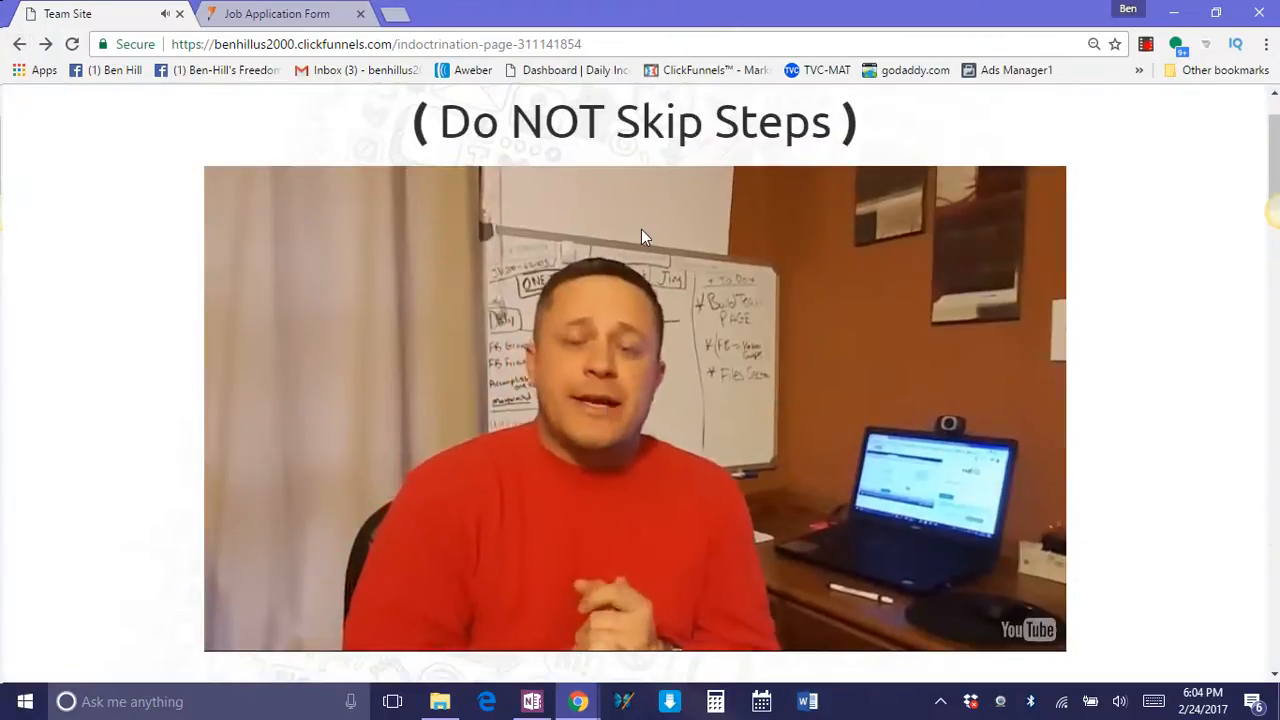
{"action": "scroll", "coordinate": [640, 324], "scroll_direction": "down", "scroll_amount": 10}
{"action": "scroll", "coordinate": [948, 478], "scroll_direction": "down", "scroll_amount": 5}
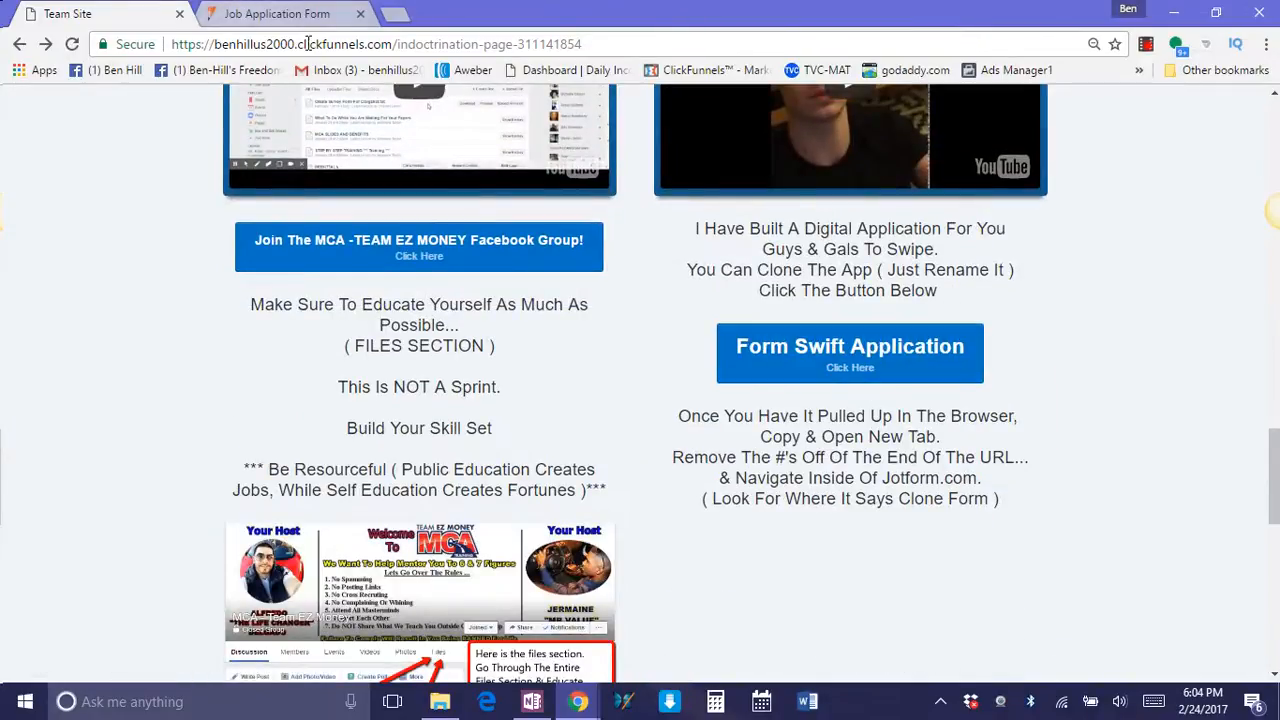
{"action": "left_click", "coordinate": [262, 14]}
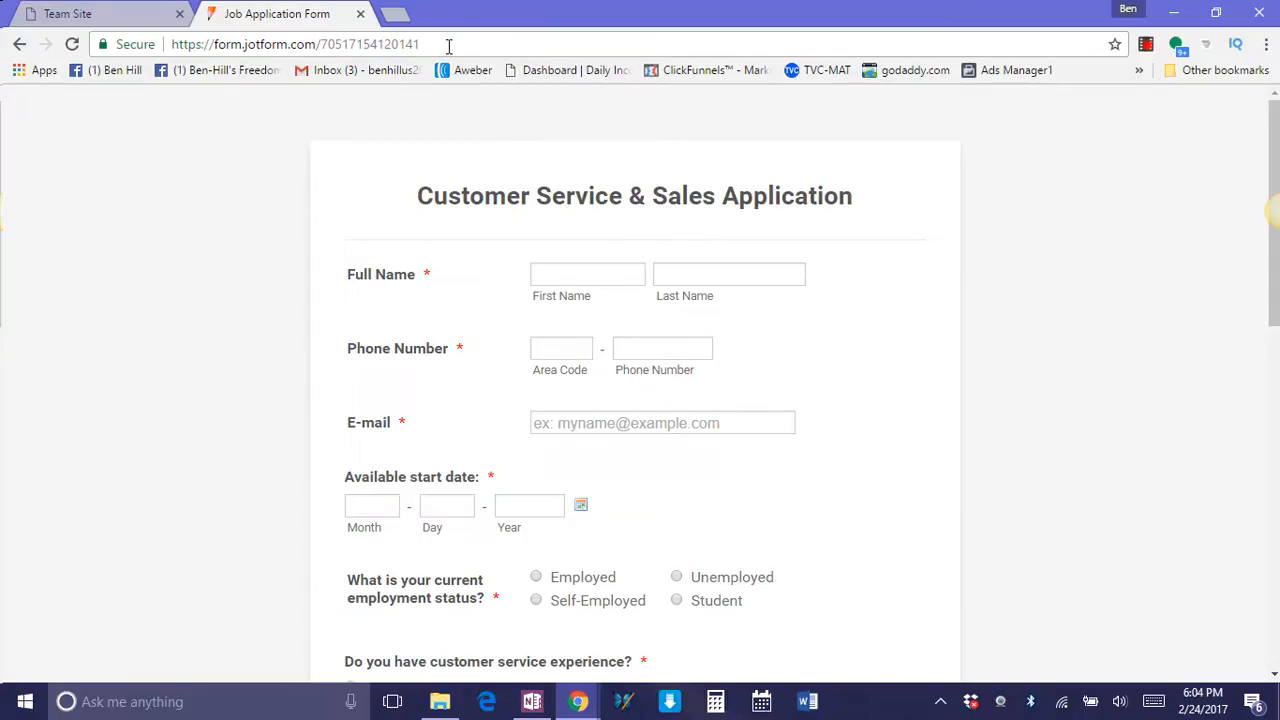
{"action": "left_click_drag", "start_coordinate": [449, 46], "coordinate": [313, 44]}
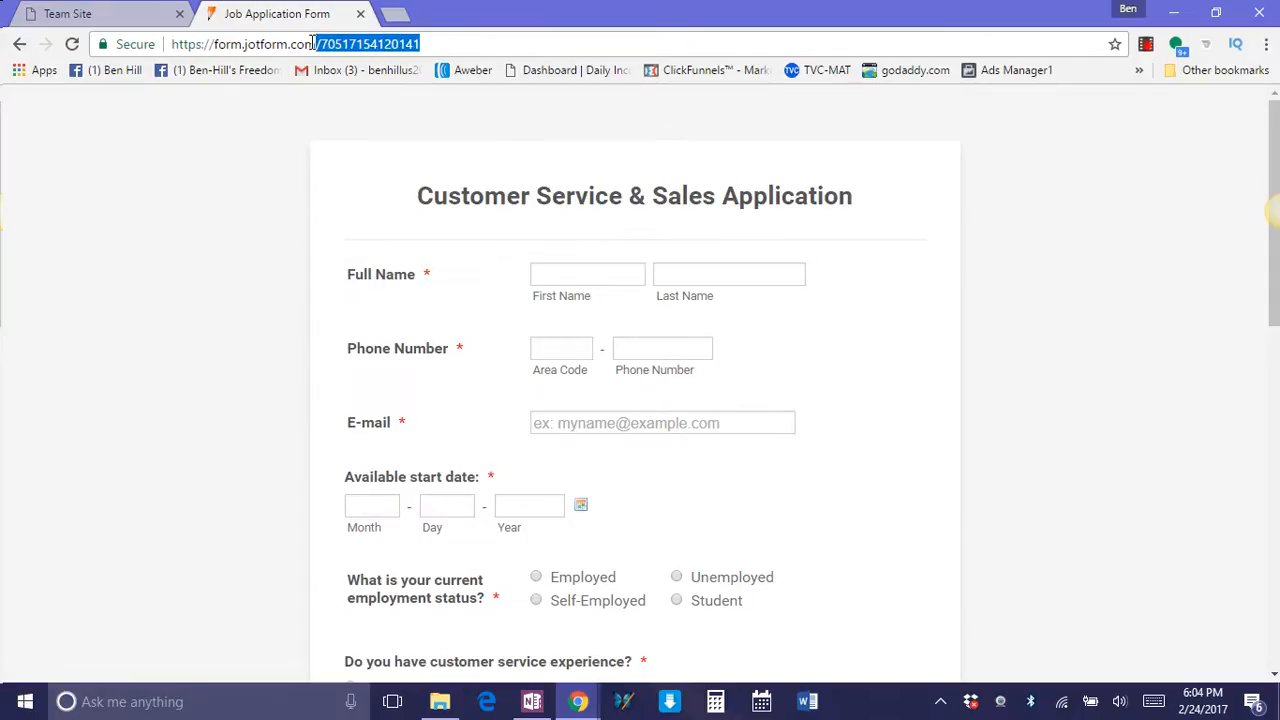
{"action": "key", "text": "BackSpace"}
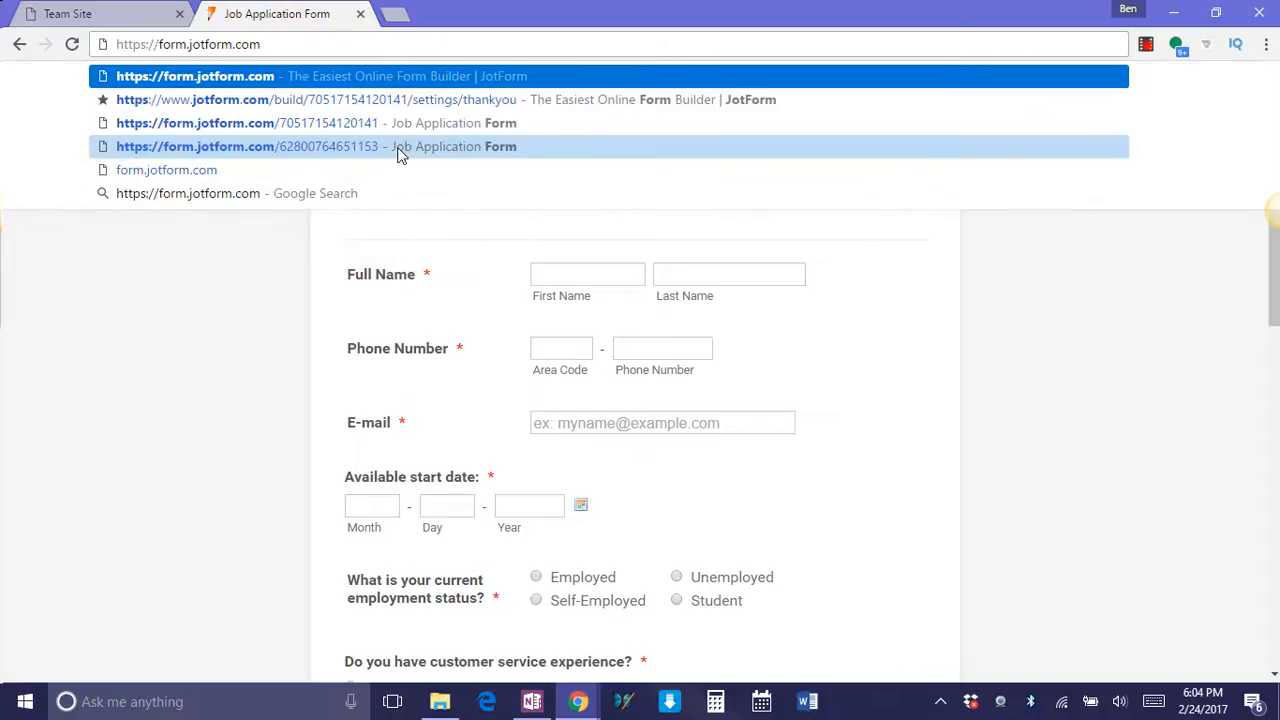
{"action": "key", "text": "Return"}
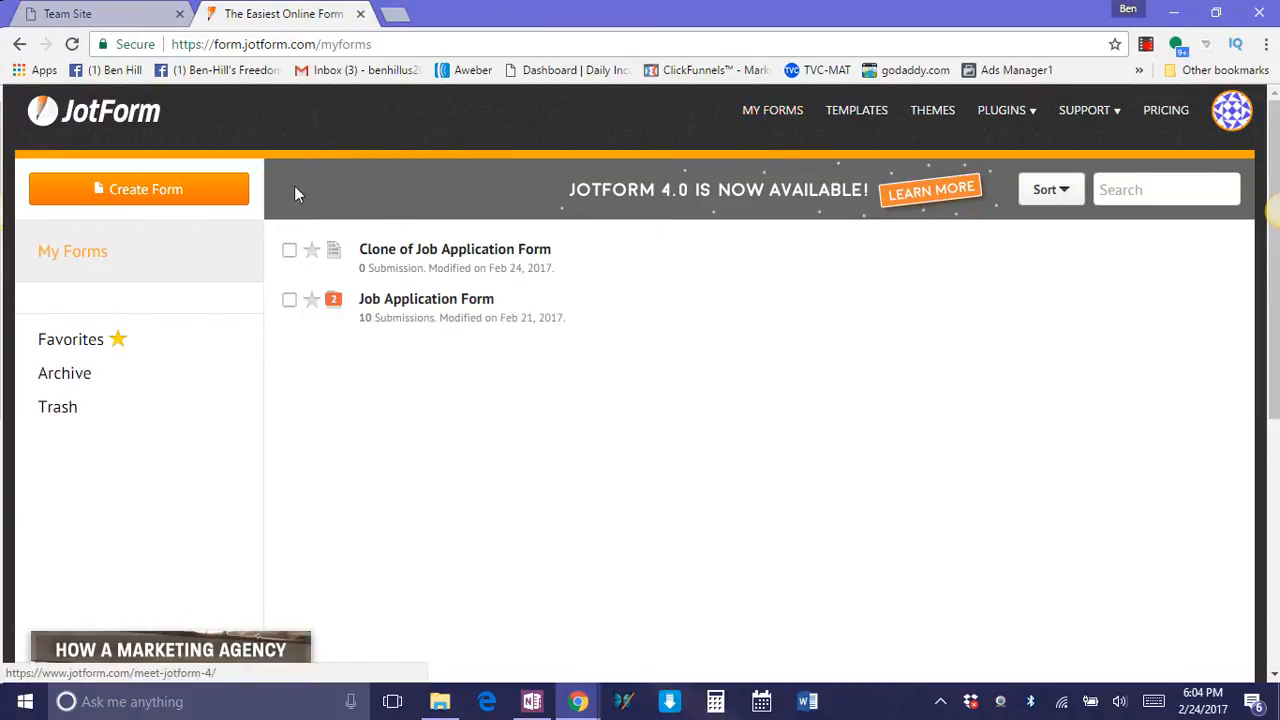
{"action": "left_click", "coordinate": [173, 198]}
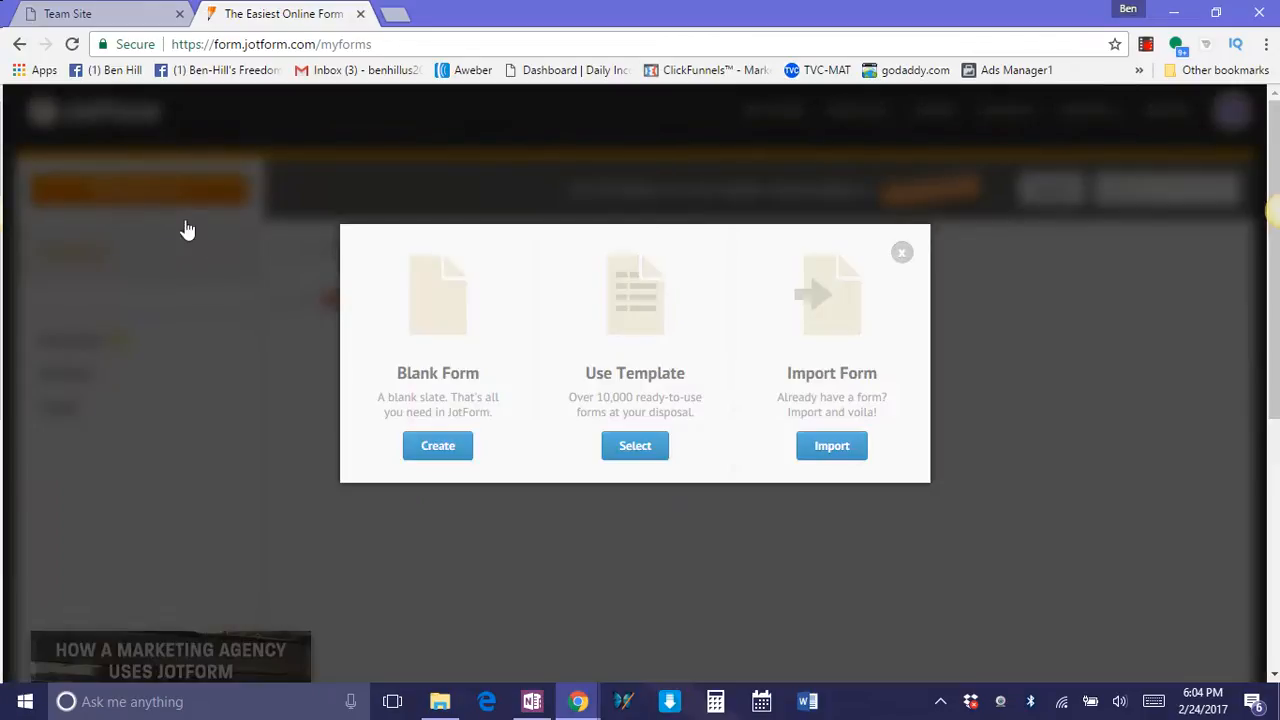
{"action": "left_click", "coordinate": [833, 448]}
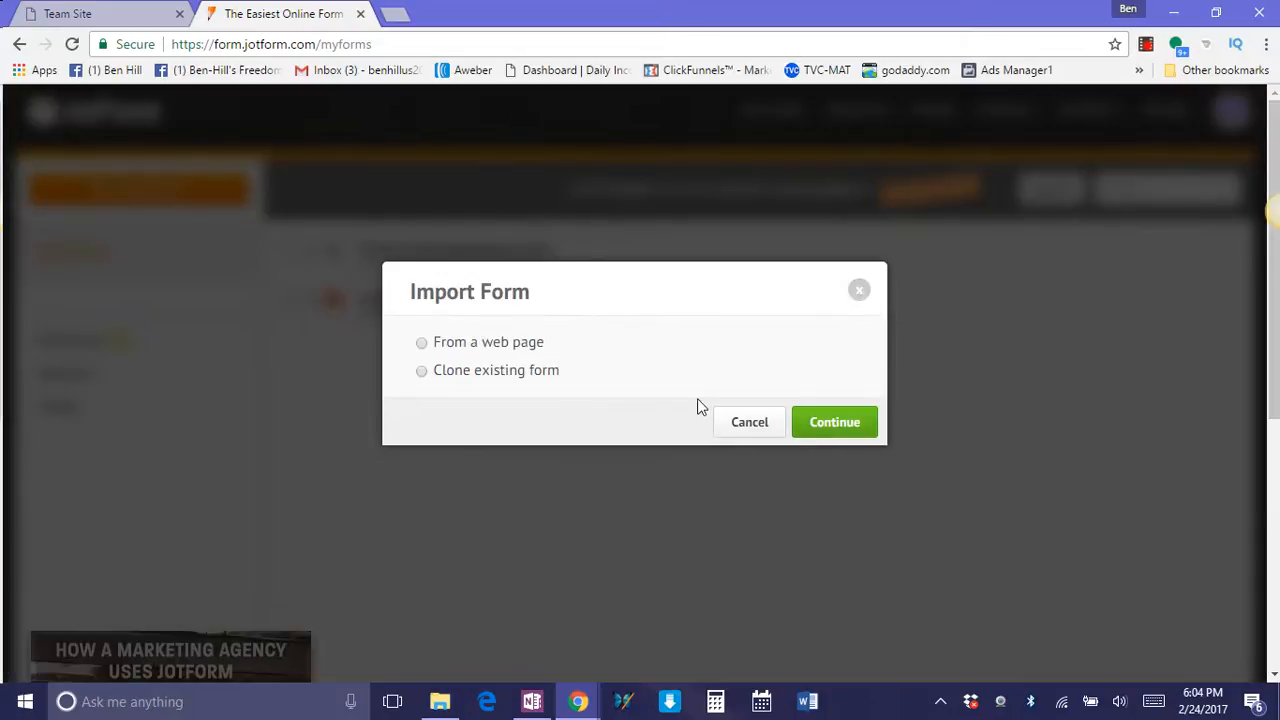
{"action": "left_click", "coordinate": [421, 344]}
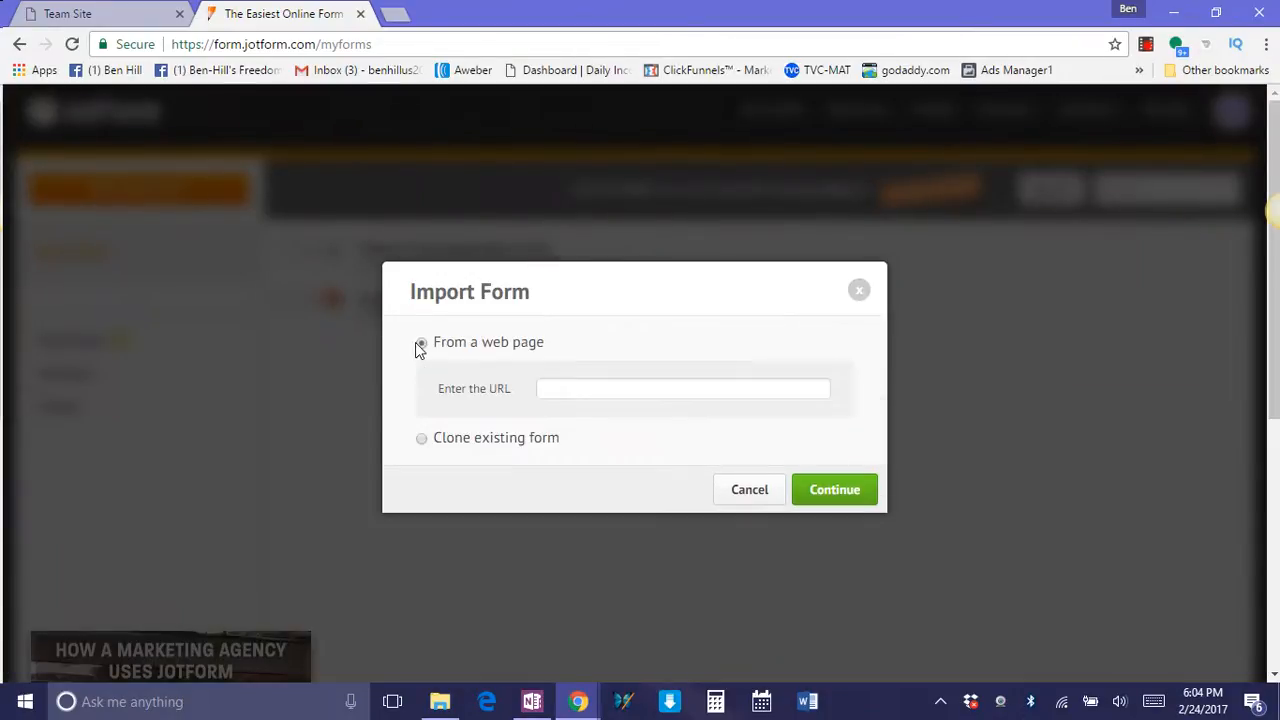
{"action": "right_click", "coordinate": [566, 390]}
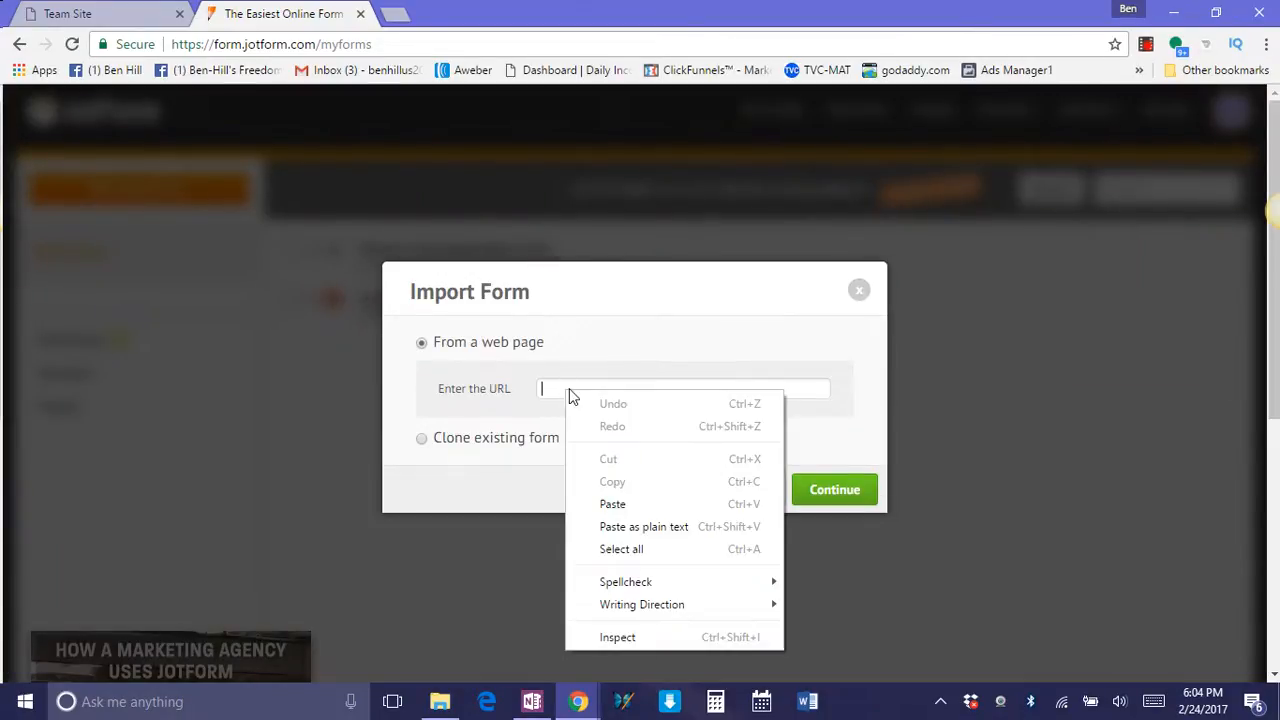
{"action": "left_click", "coordinate": [612, 504]}
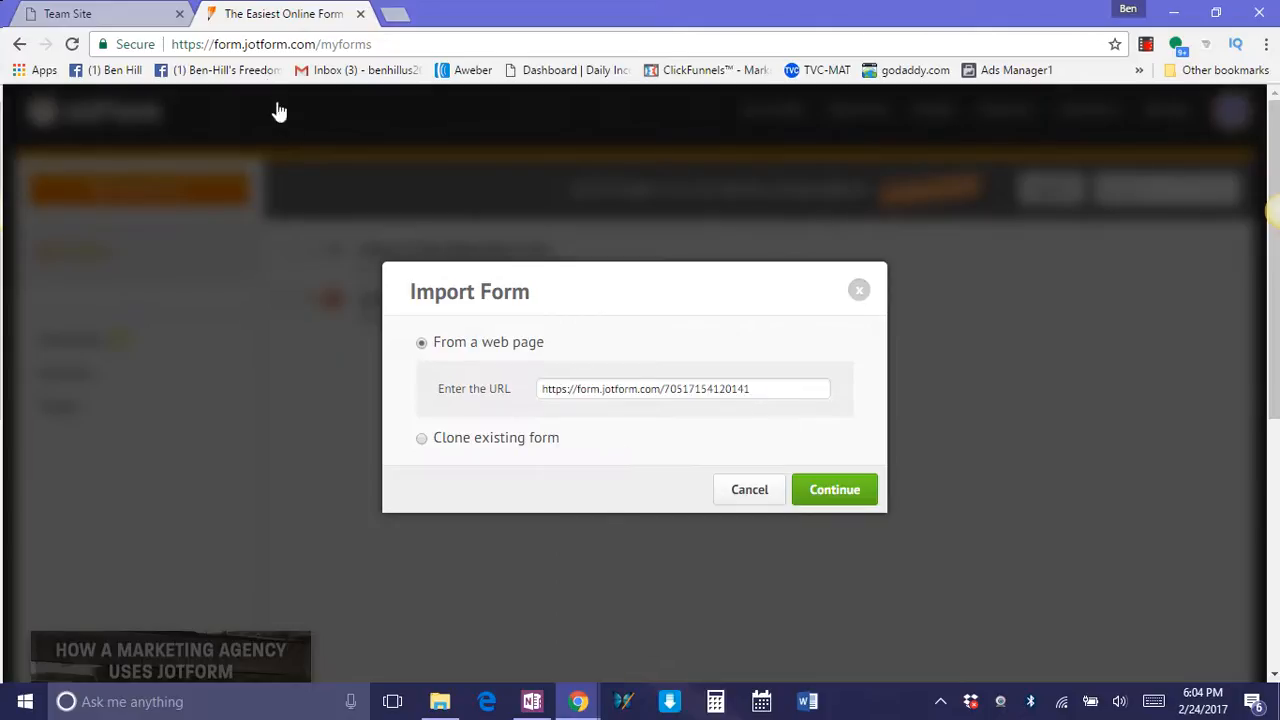
{"action": "left_click", "coordinate": [137, 20]}
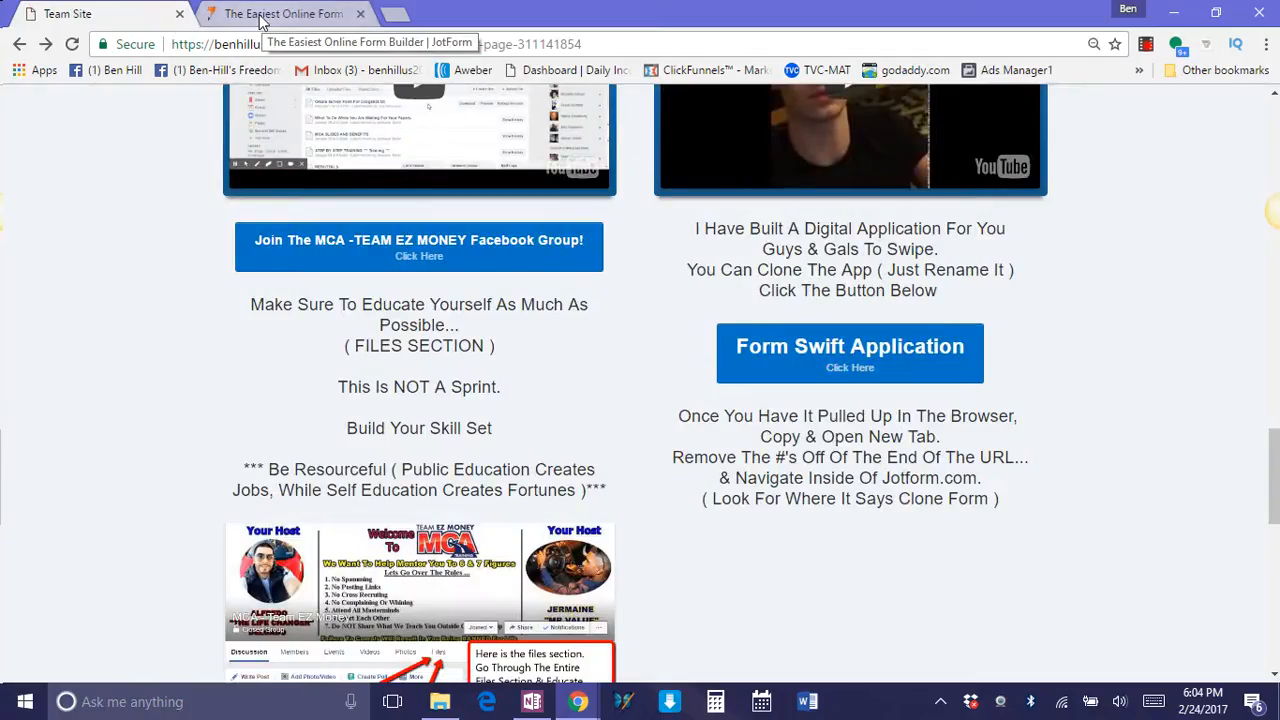
{"action": "left_click", "coordinate": [333, 20]}
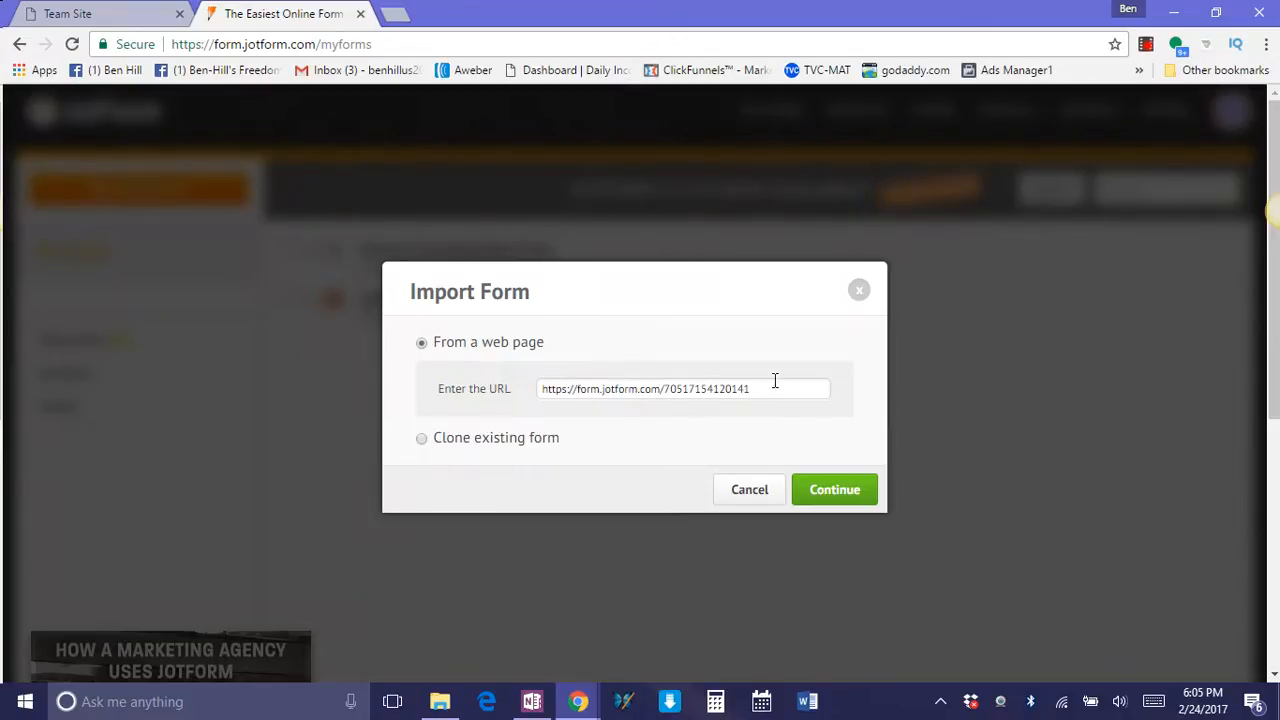
{"action": "left_click", "coordinate": [820, 497]}
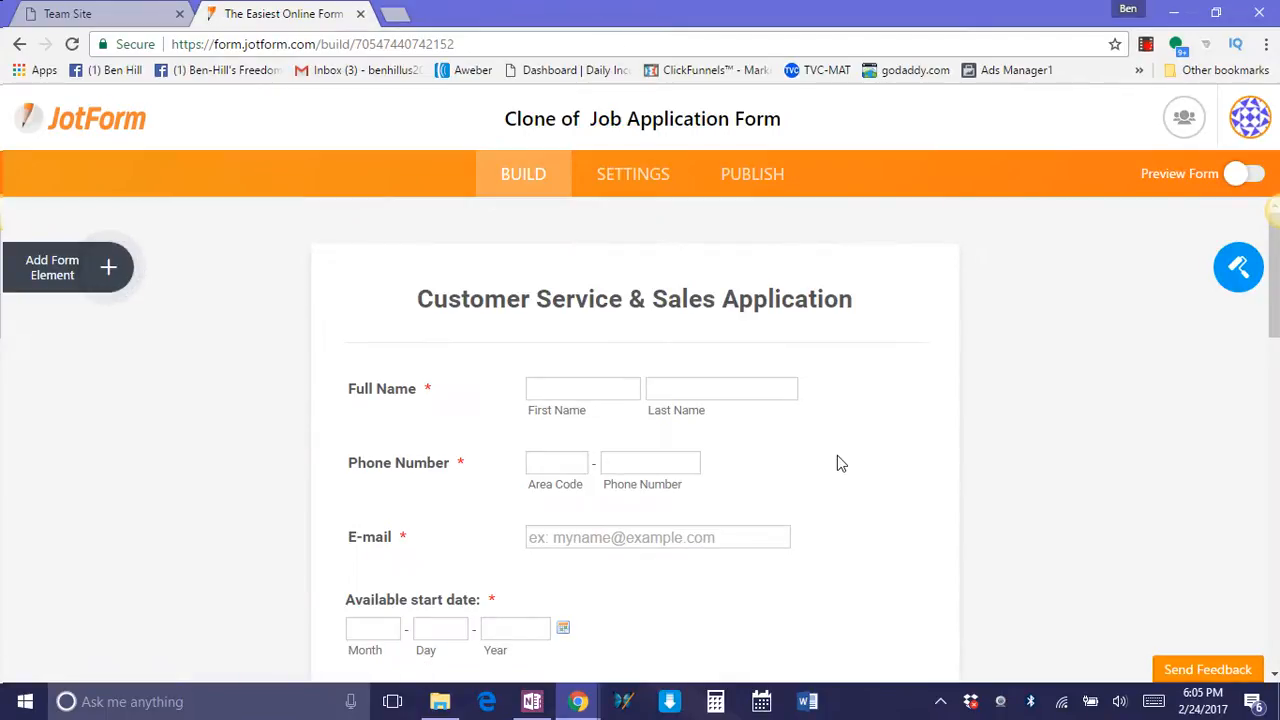
{"action": "scroll", "coordinate": [866, 443], "scroll_direction": "down", "scroll_amount": 3}
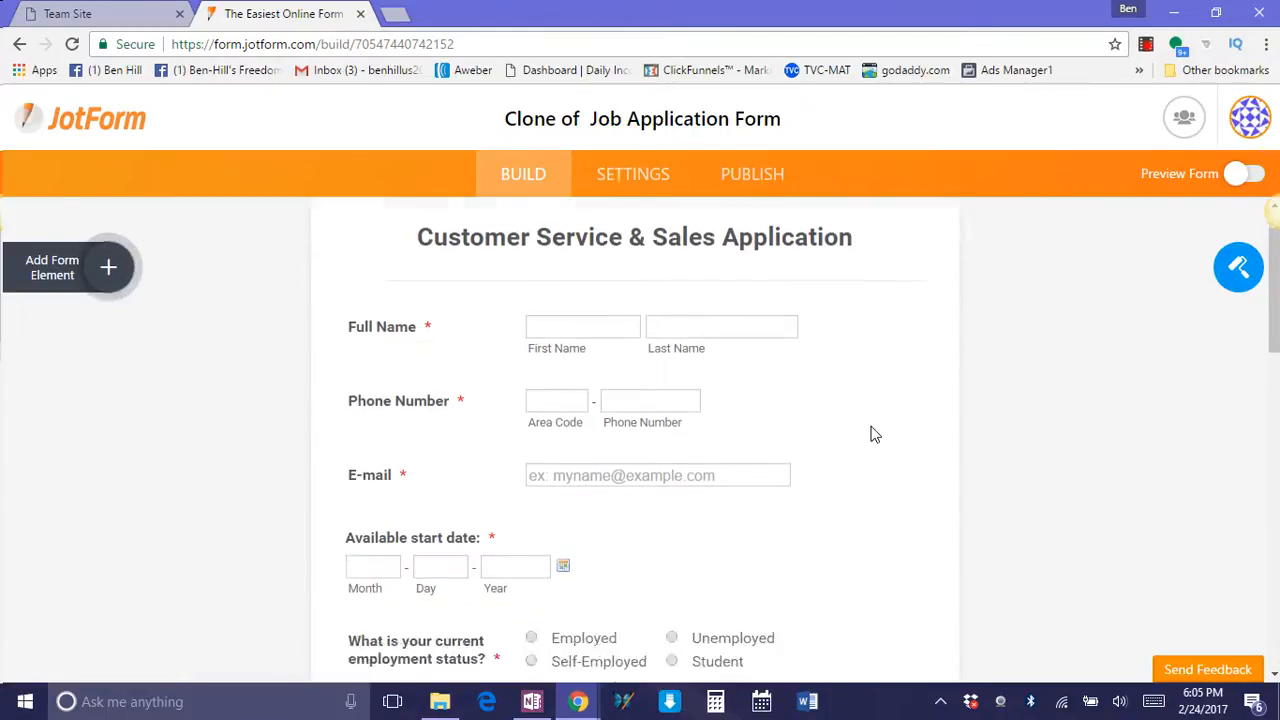
{"action": "scroll", "coordinate": [873, 450], "scroll_direction": "up", "scroll_amount": 3}
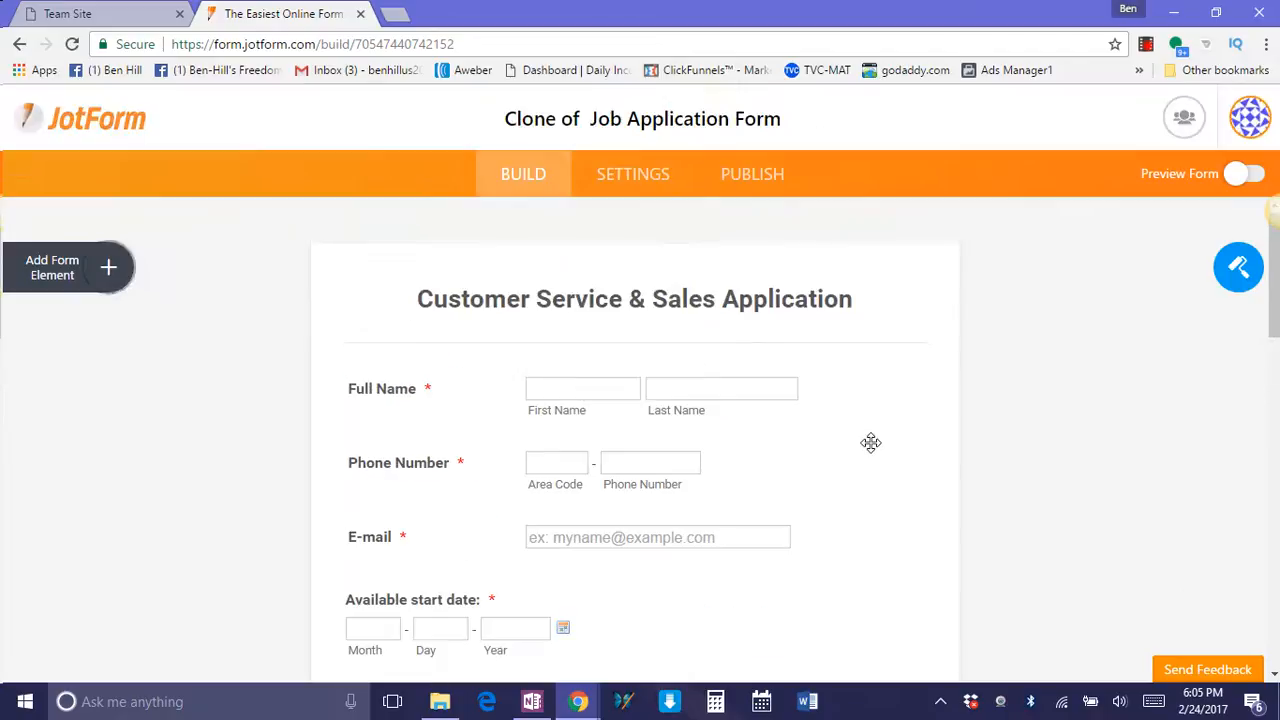
Review the cloned application form's questions from the title down to the submit button.
{"action": "scroll", "coordinate": [872, 447], "scroll_direction": "down", "scroll_amount": 3}
{"action": "scroll", "coordinate": [873, 455], "scroll_direction": "down", "scroll_amount": 10}
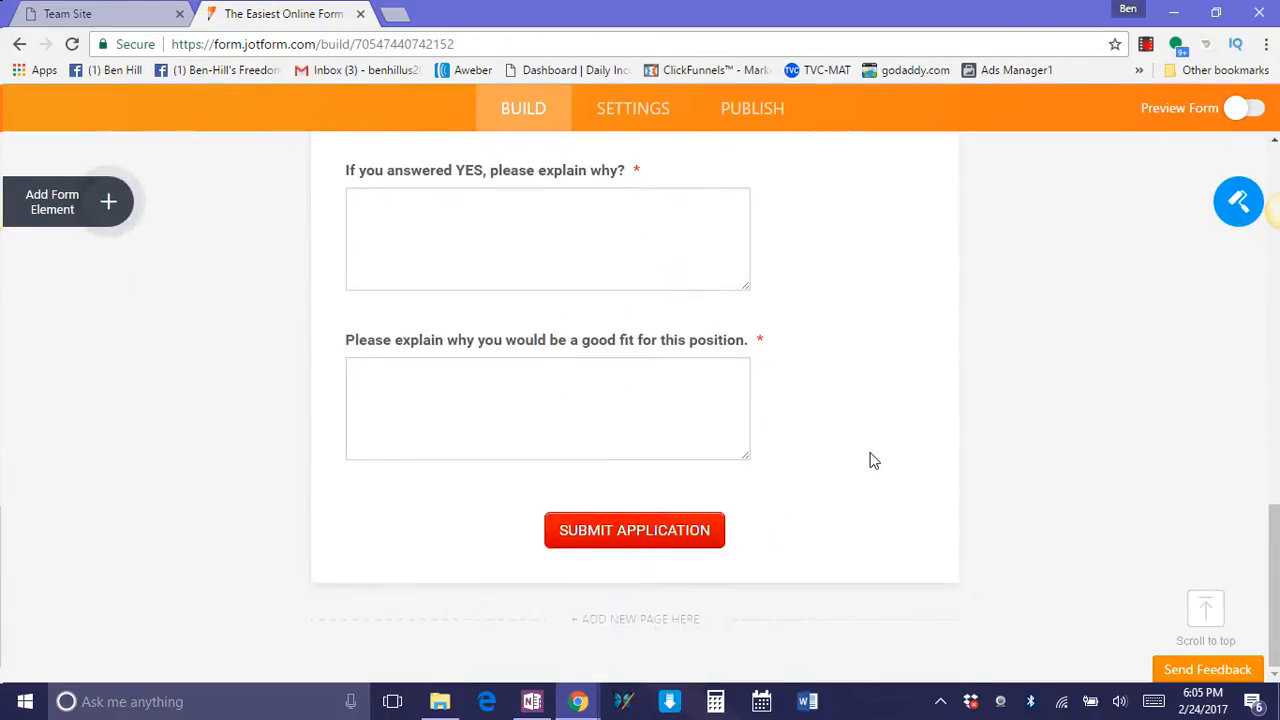
{"action": "scroll", "coordinate": [875, 468], "scroll_direction": "up", "scroll_amount": 12}
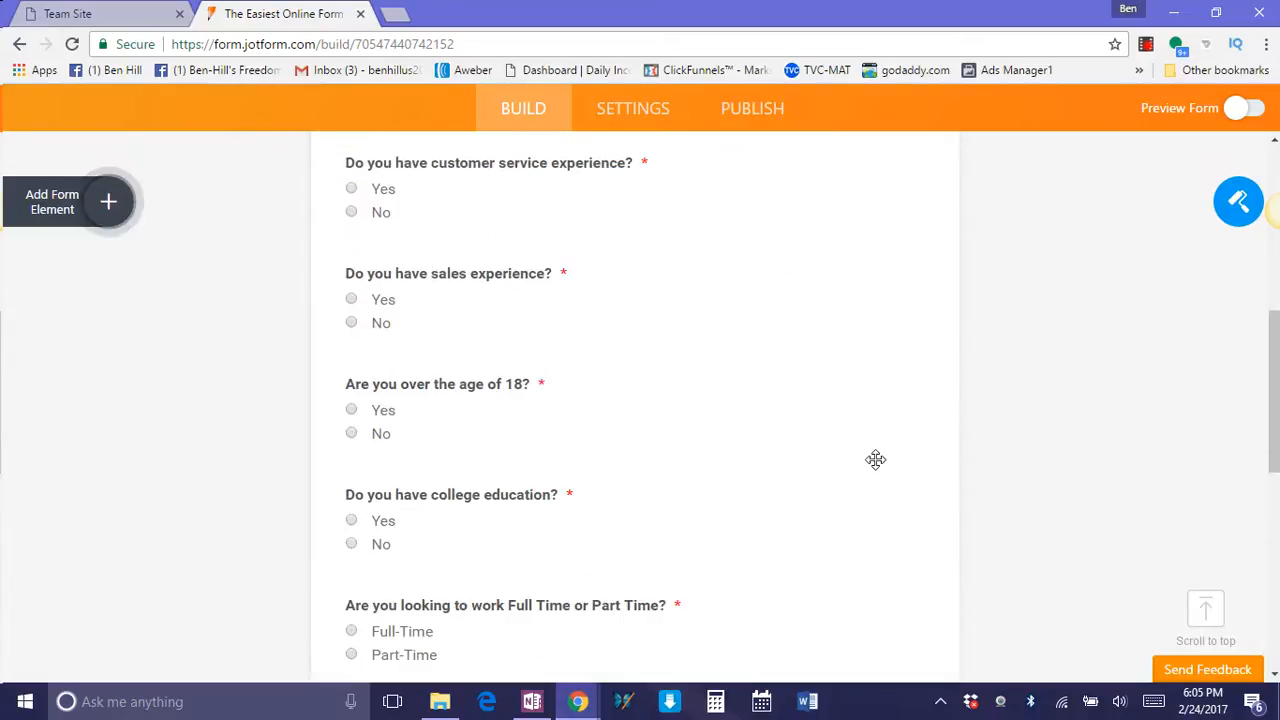
{"action": "scroll", "coordinate": [875, 468], "scroll_direction": "up", "scroll_amount": 3}
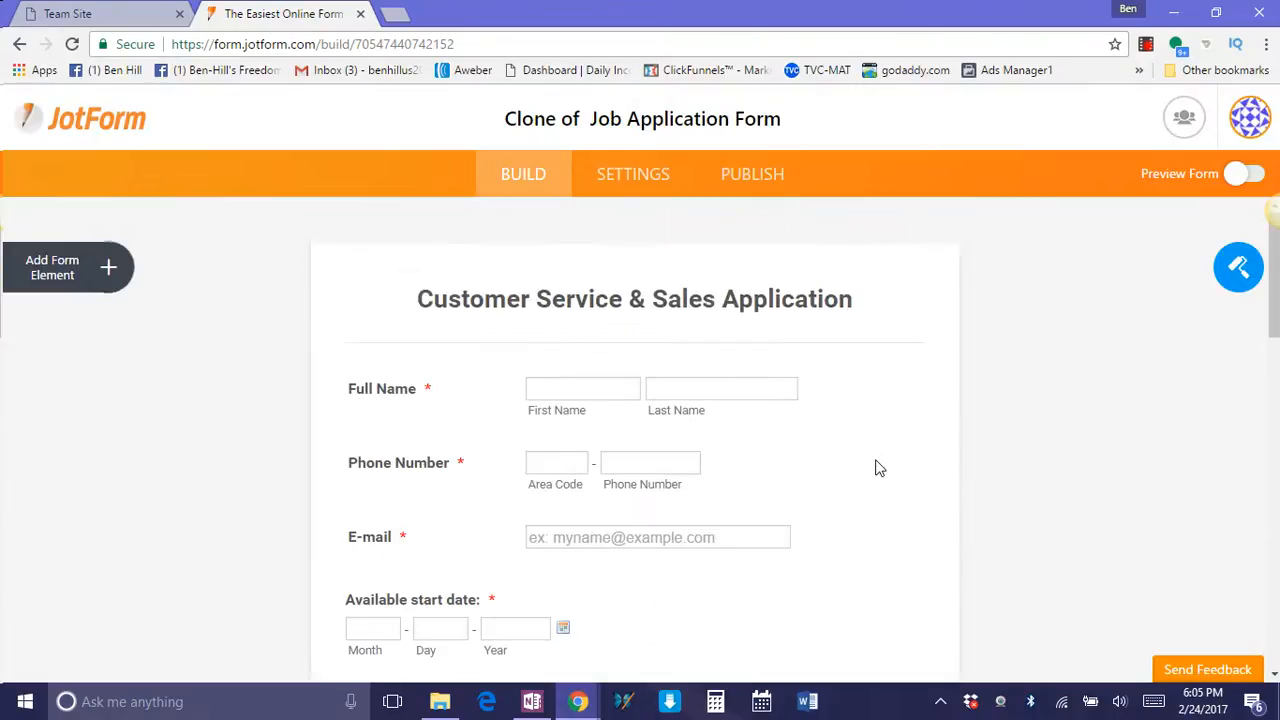
{"action": "scroll", "coordinate": [879, 468], "scroll_direction": "down", "scroll_amount": 2}
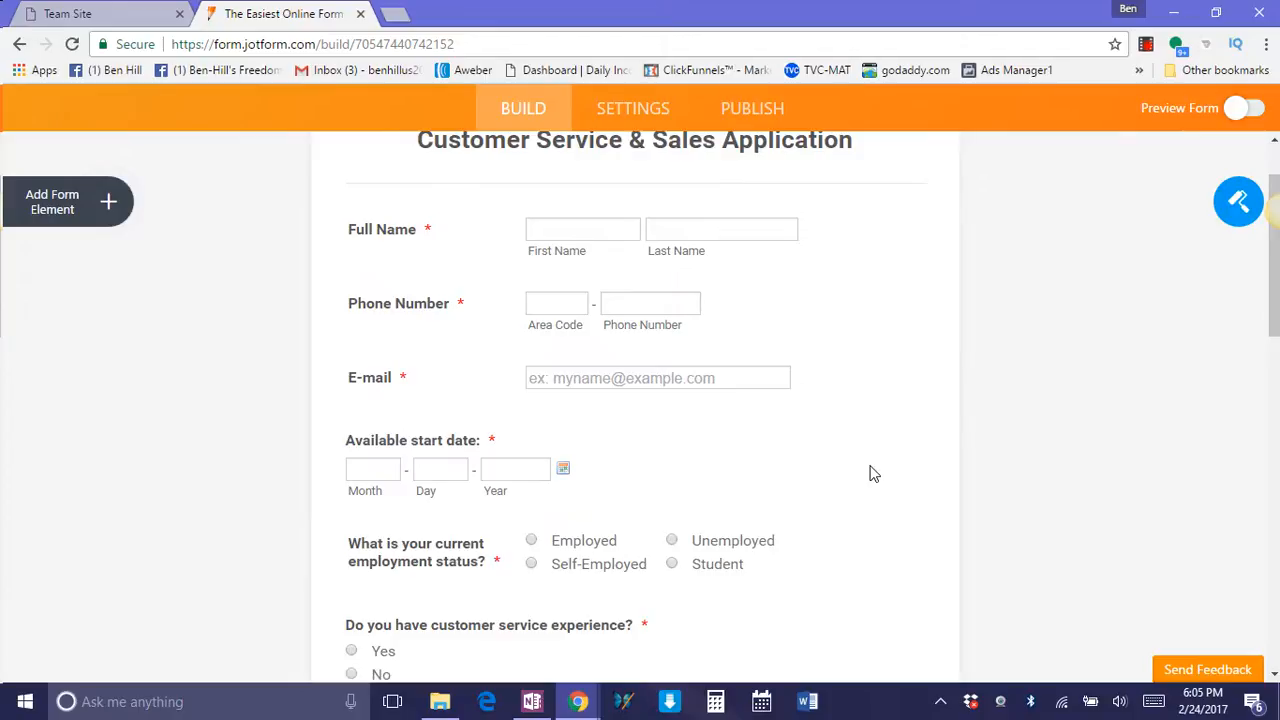
{"action": "scroll", "coordinate": [871, 473], "scroll_direction": "up", "scroll_amount": 1}
{"action": "scroll", "coordinate": [873, 473], "scroll_direction": "up", "scroll_amount": 1}
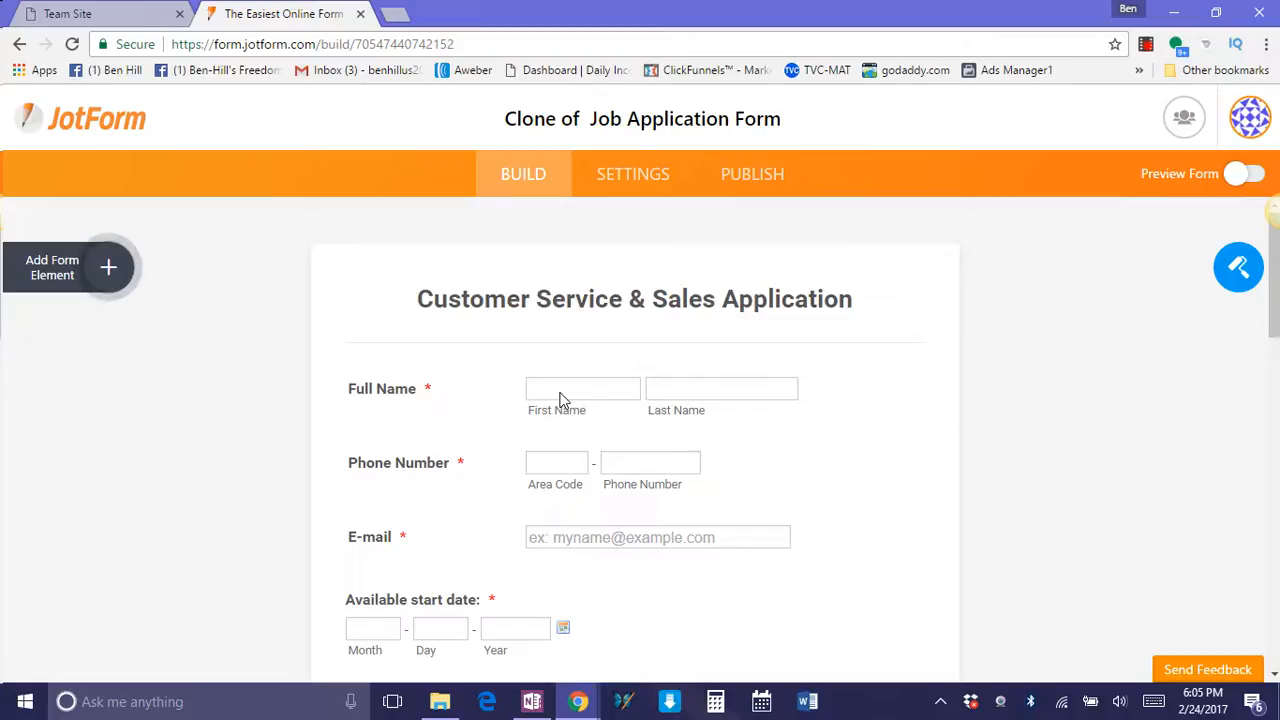
Open the list of available form elements and look through the basic, quick, survey and page elements.
{"action": "left_click", "coordinate": [93, 272]}
{"action": "scroll", "coordinate": [140, 494], "scroll_direction": "down", "scroll_amount": 3}
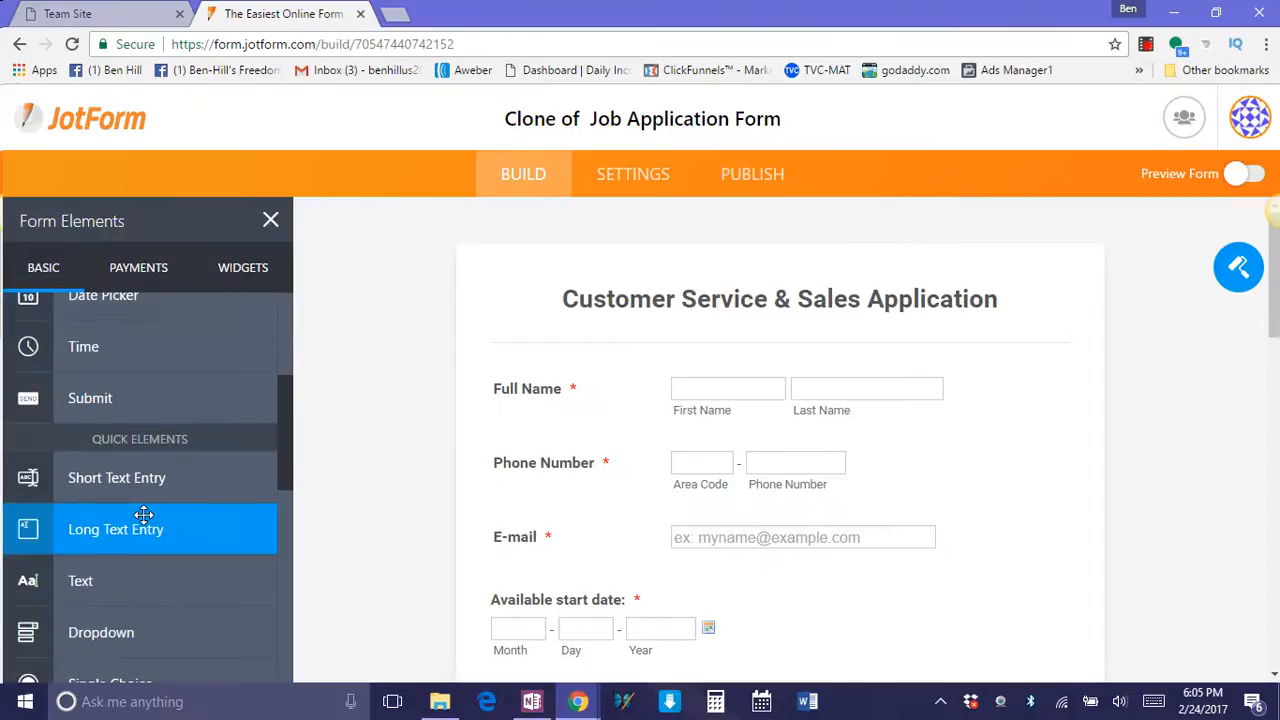
{"action": "scroll", "coordinate": [144, 515], "scroll_direction": "down", "scroll_amount": 7}
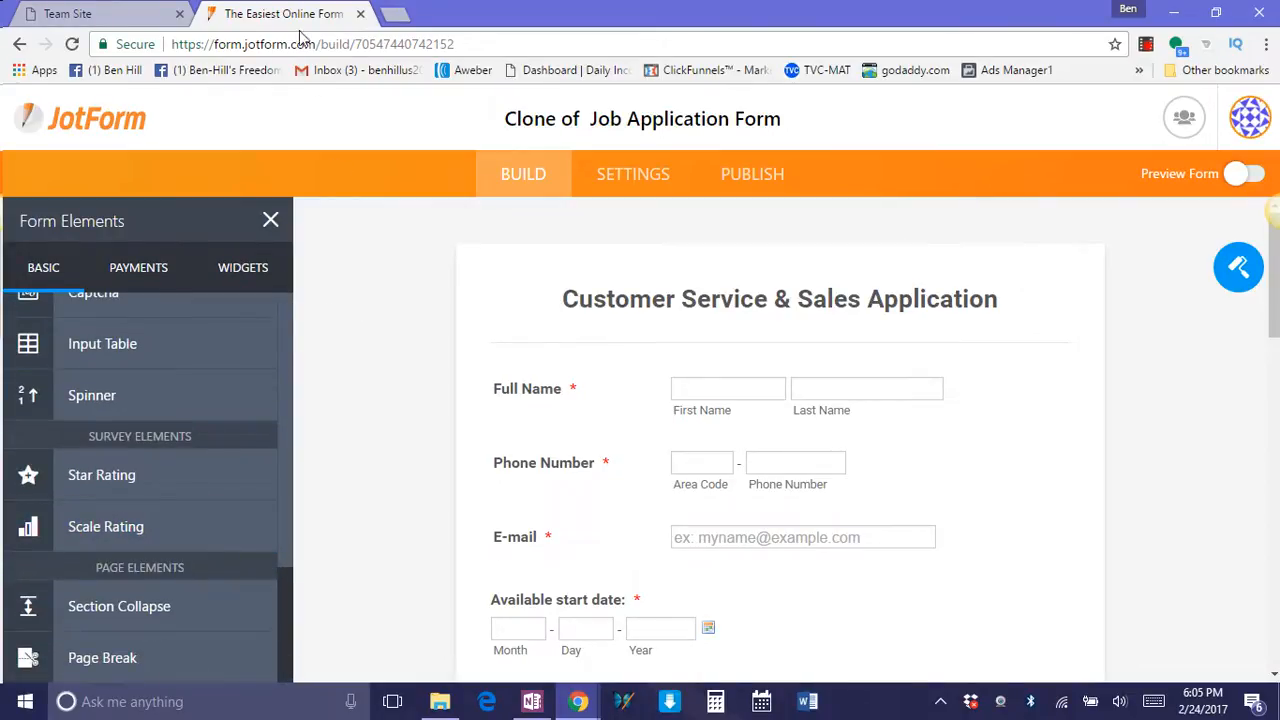
Bookmark the cloned form's builder page in the Bookmarks bar and look through the overflow bookmarks.
{"action": "left_click", "coordinate": [1115, 46]}
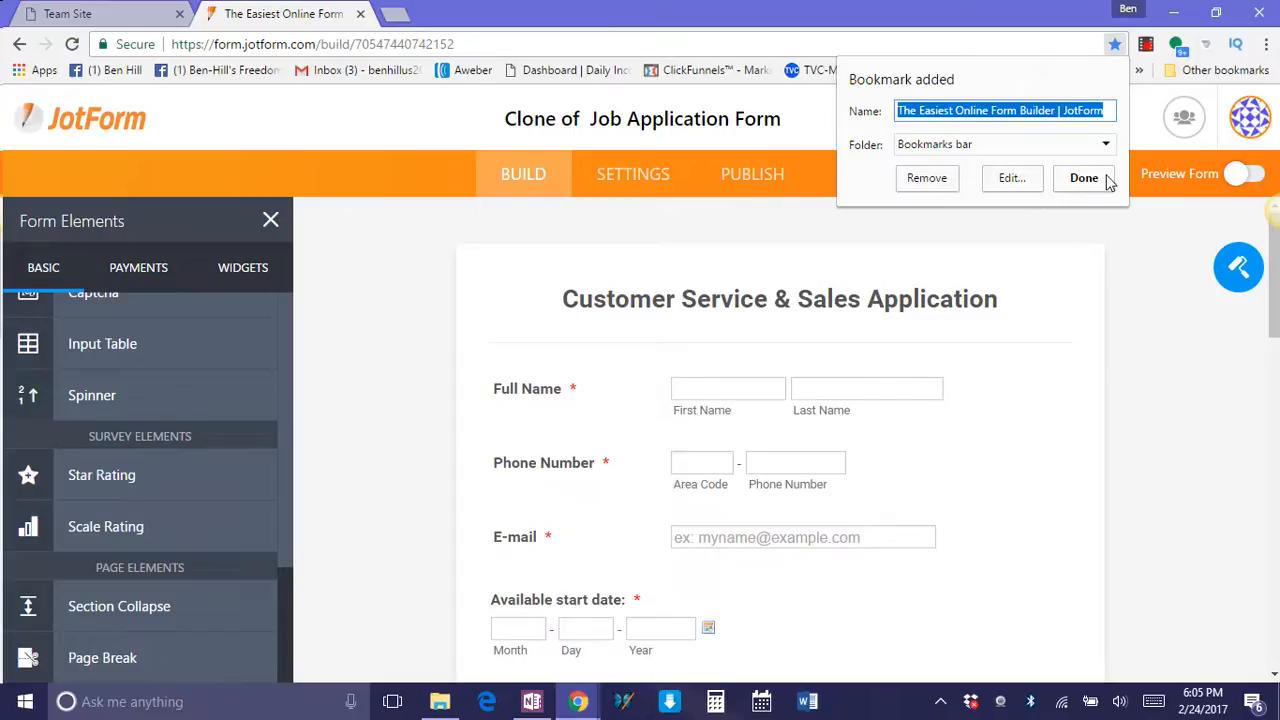
{"action": "left_click", "coordinate": [1139, 70]}
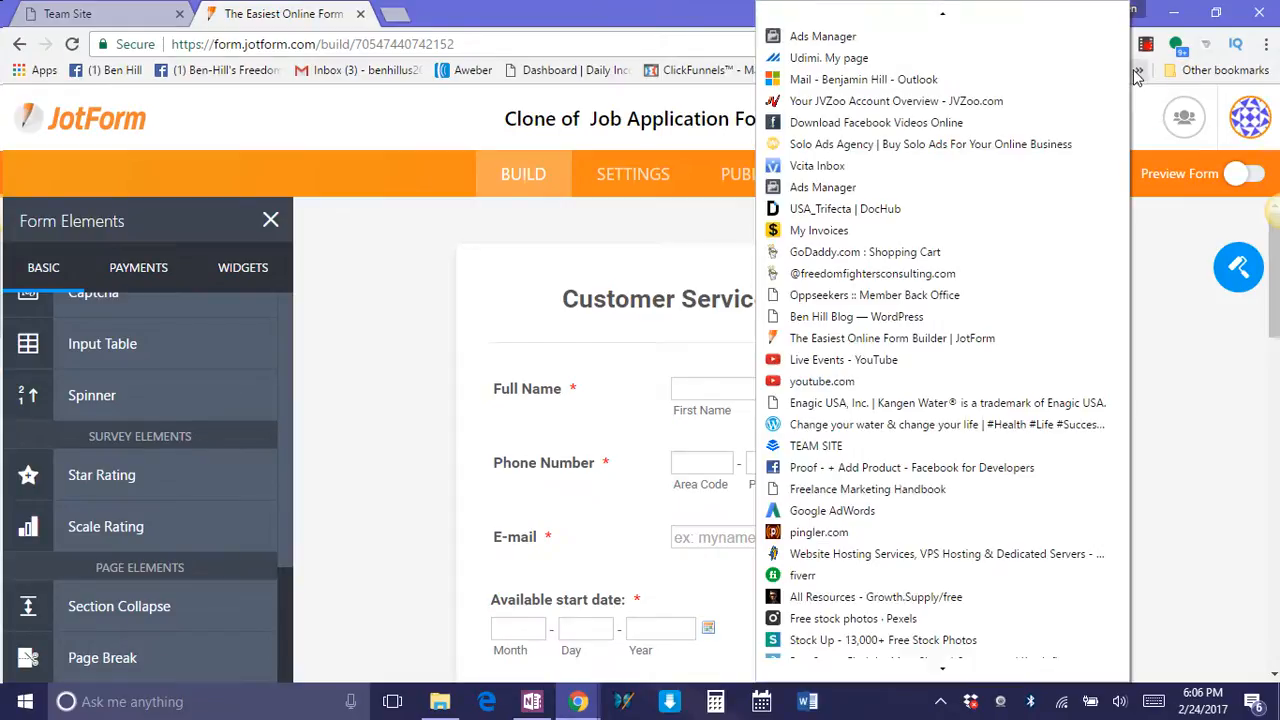
{"action": "scroll", "coordinate": [940, 560], "scroll_direction": "down", "scroll_amount": 5}
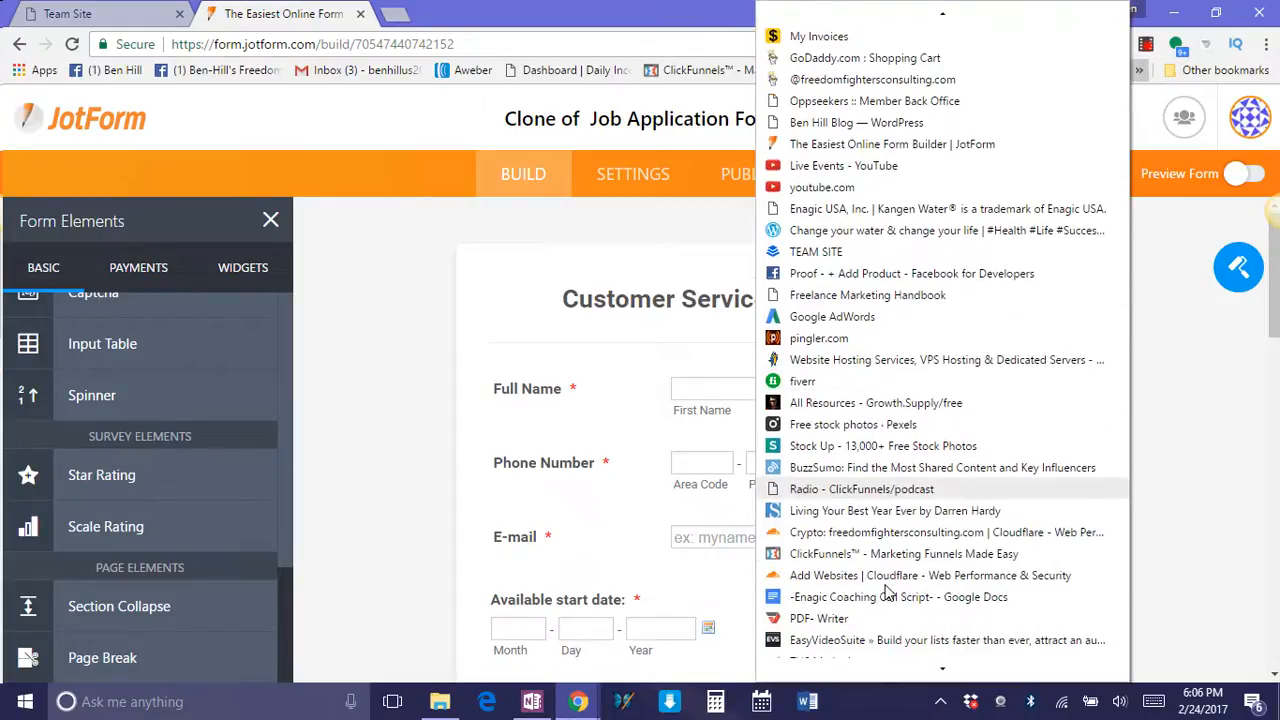
{"action": "scroll", "coordinate": [900, 531], "scroll_direction": "up", "scroll_amount": 3}
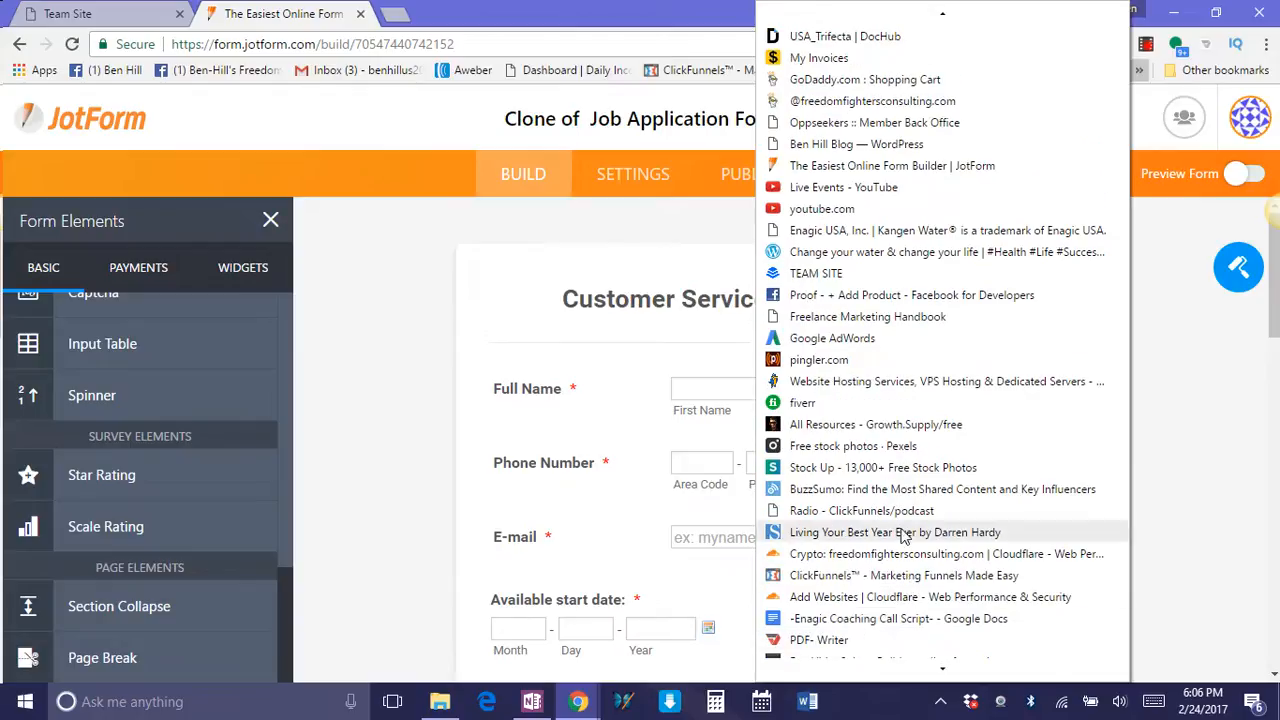
{"action": "scroll", "coordinate": [897, 462], "scroll_direction": "up", "scroll_amount": 3}
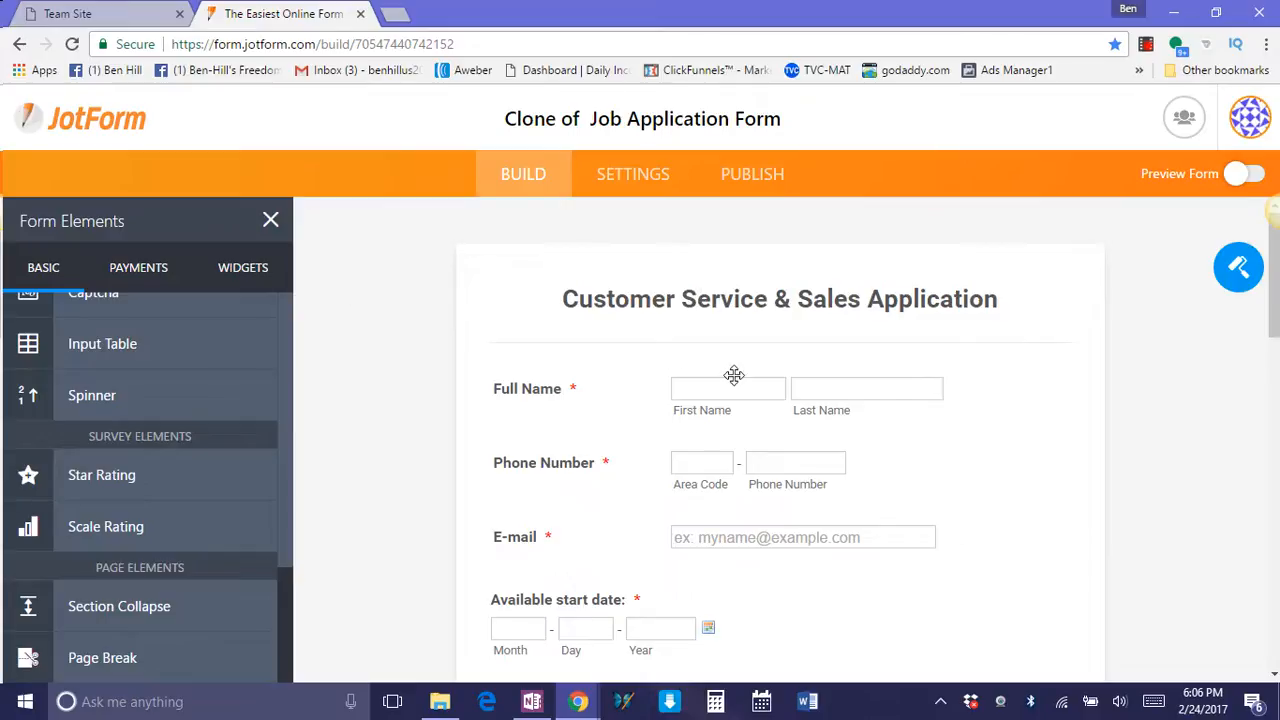
View the form's settings, return to the form builder and dismiss the Facebook notification.
{"action": "left_click", "coordinate": [630, 176]}
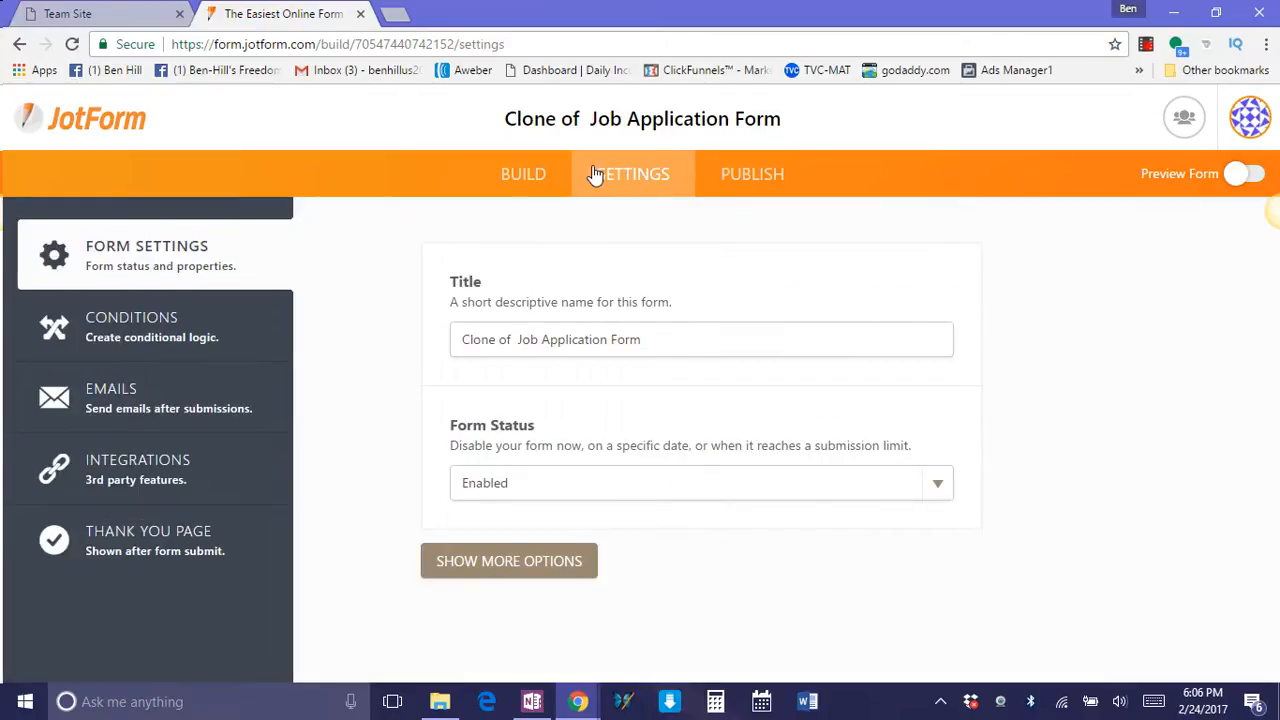
{"action": "left_click", "coordinate": [531, 173]}
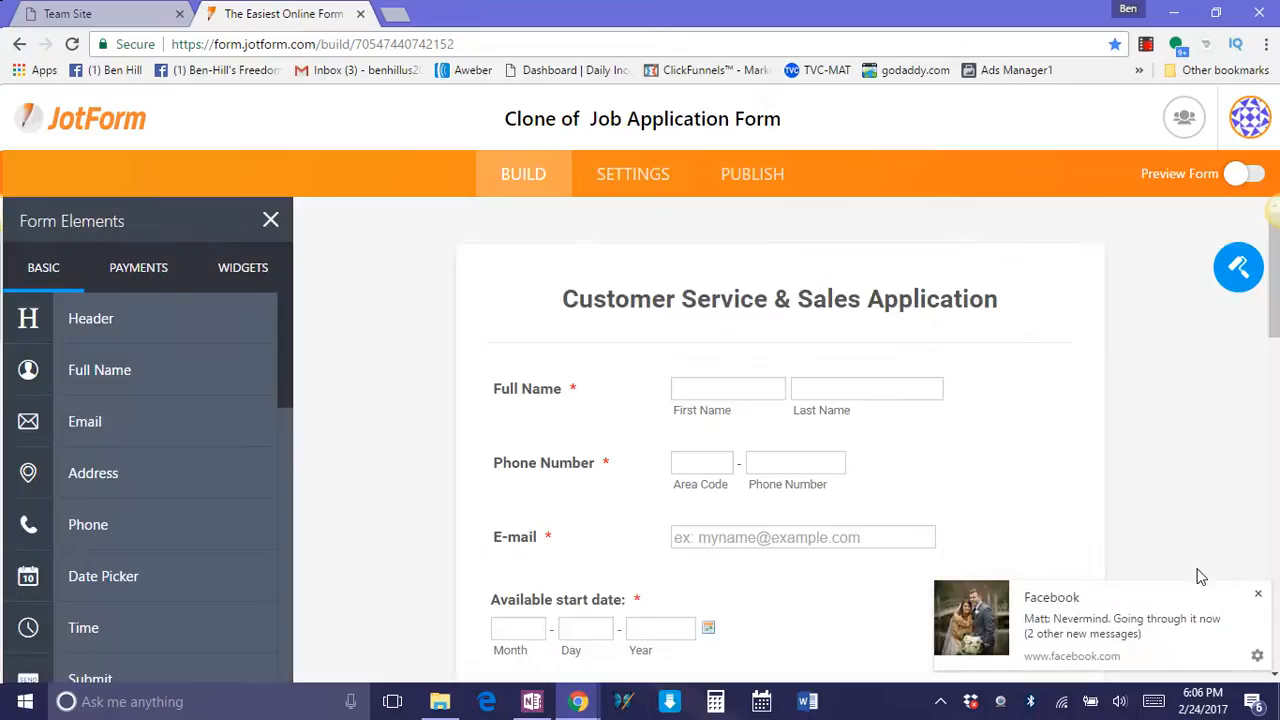
{"action": "left_click", "coordinate": [1257, 594]}
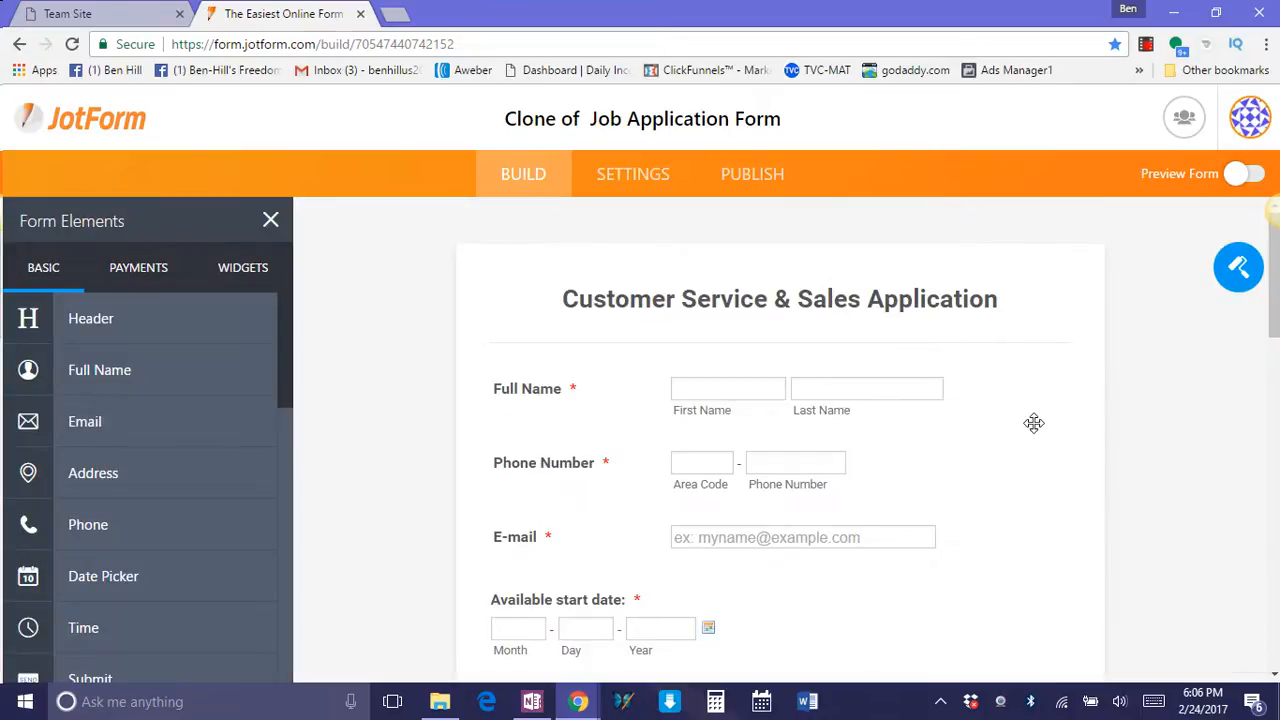
Go through the form's questions again down to the submit button and close the form elements list.
{"action": "scroll", "coordinate": [975, 376], "scroll_direction": "down", "scroll_amount": 8}
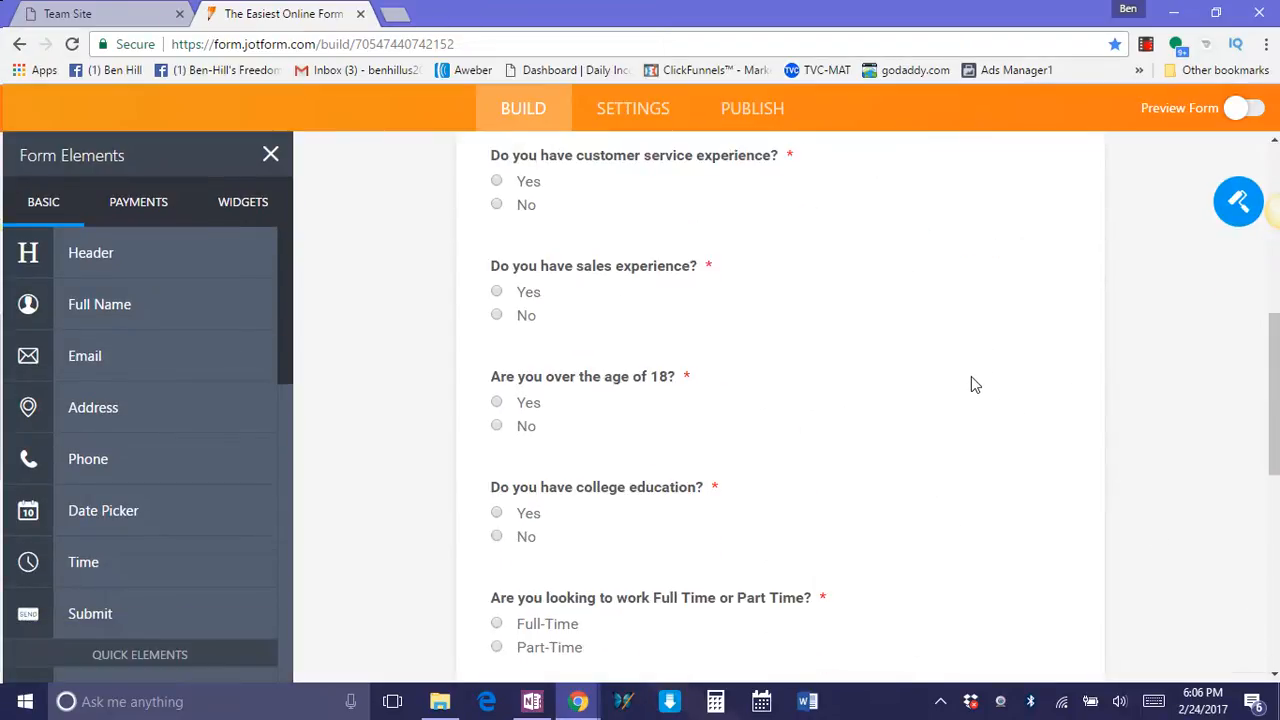
{"action": "scroll", "coordinate": [970, 378], "scroll_direction": "down", "scroll_amount": 5}
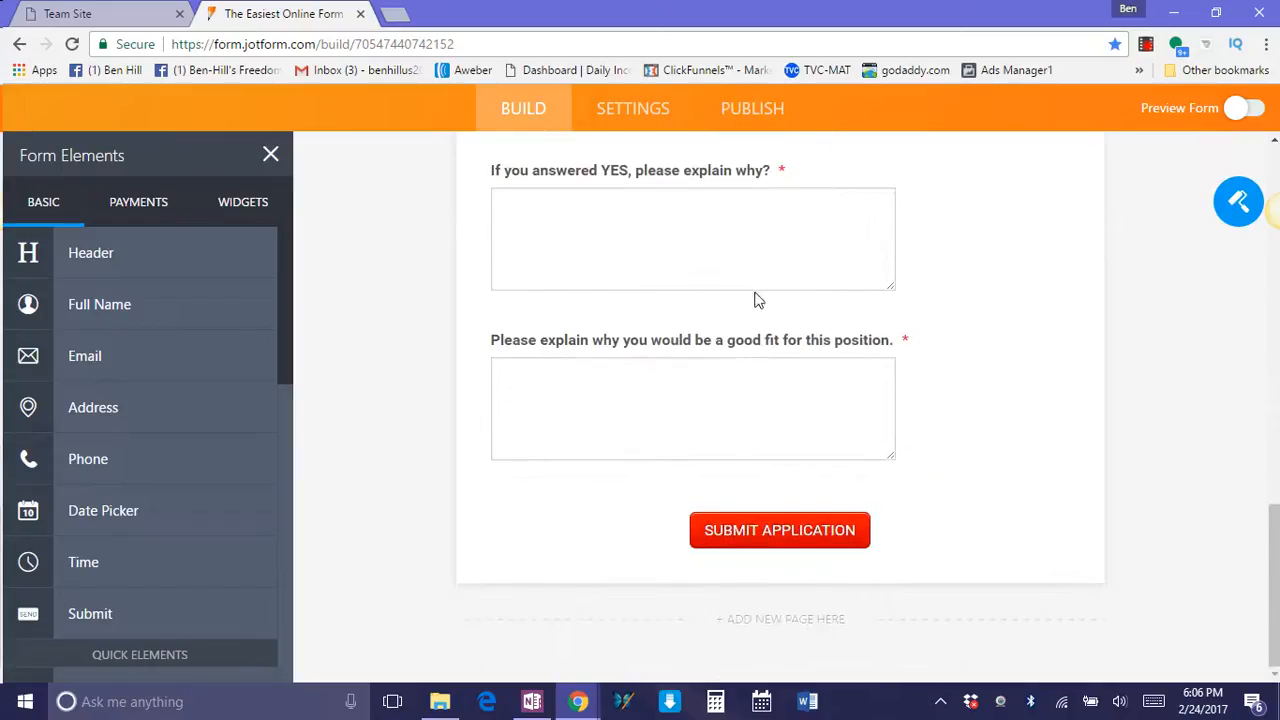
{"action": "scroll", "coordinate": [1026, 455], "scroll_direction": "up", "scroll_amount": 13}
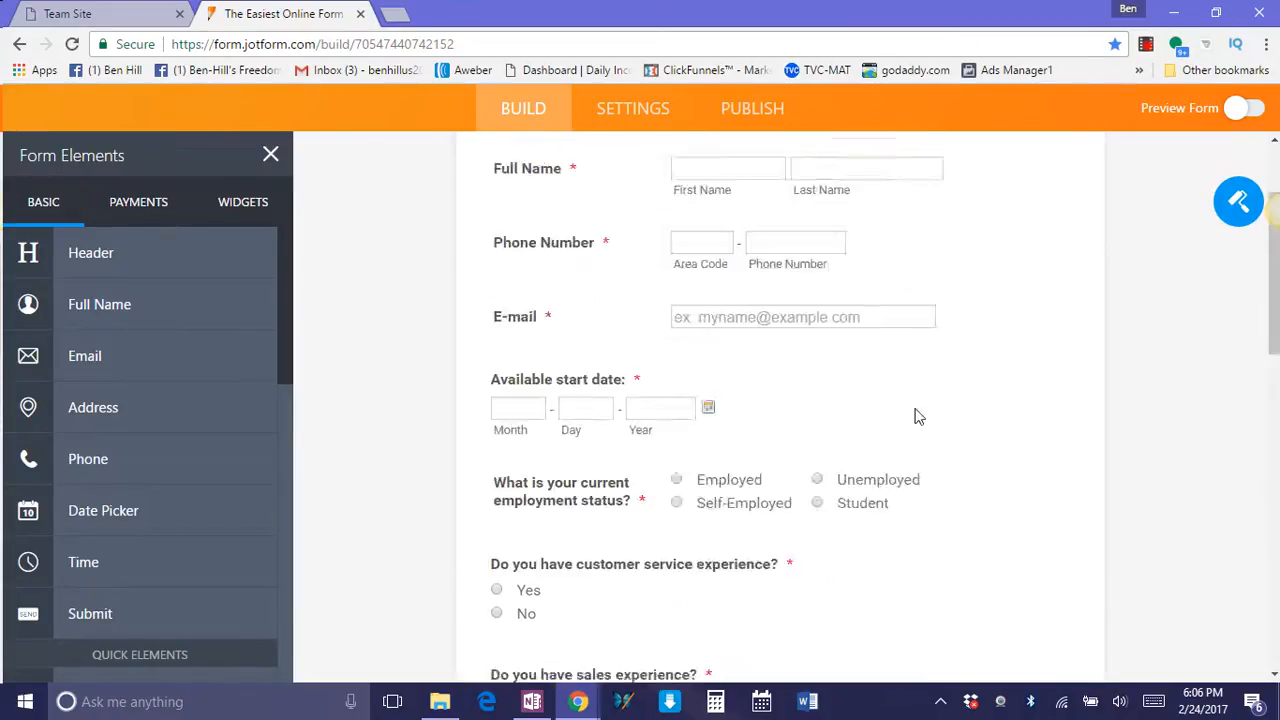
{"action": "scroll", "coordinate": [829, 374], "scroll_direction": "down", "scroll_amount": 13}
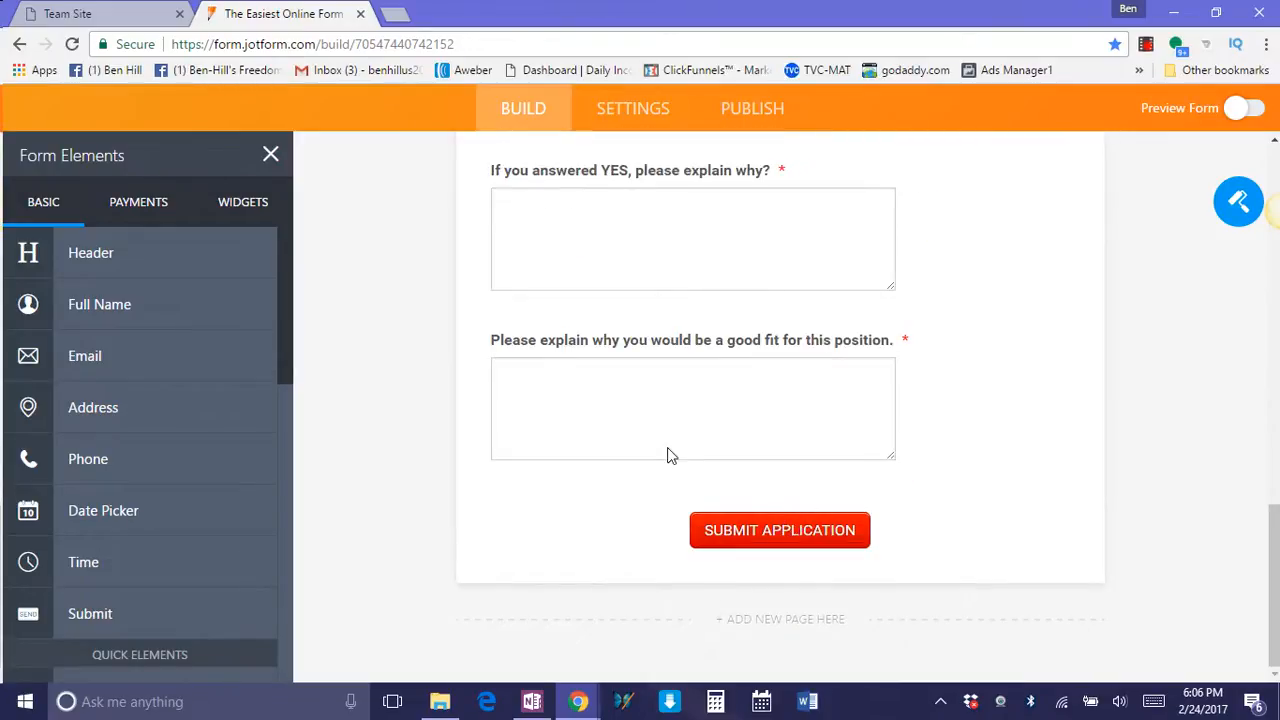
{"action": "left_click", "coordinate": [316, 184]}
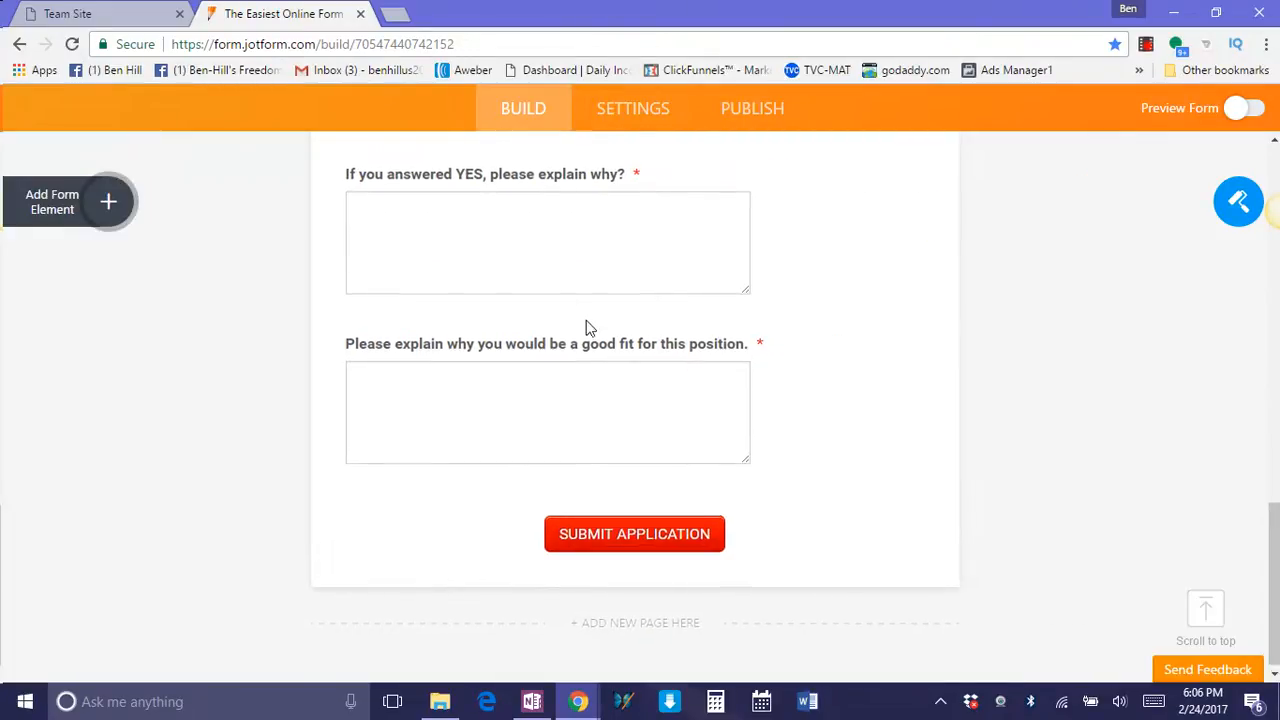
{"action": "scroll", "coordinate": [560, 380], "scroll_direction": "up", "scroll_amount": 13}
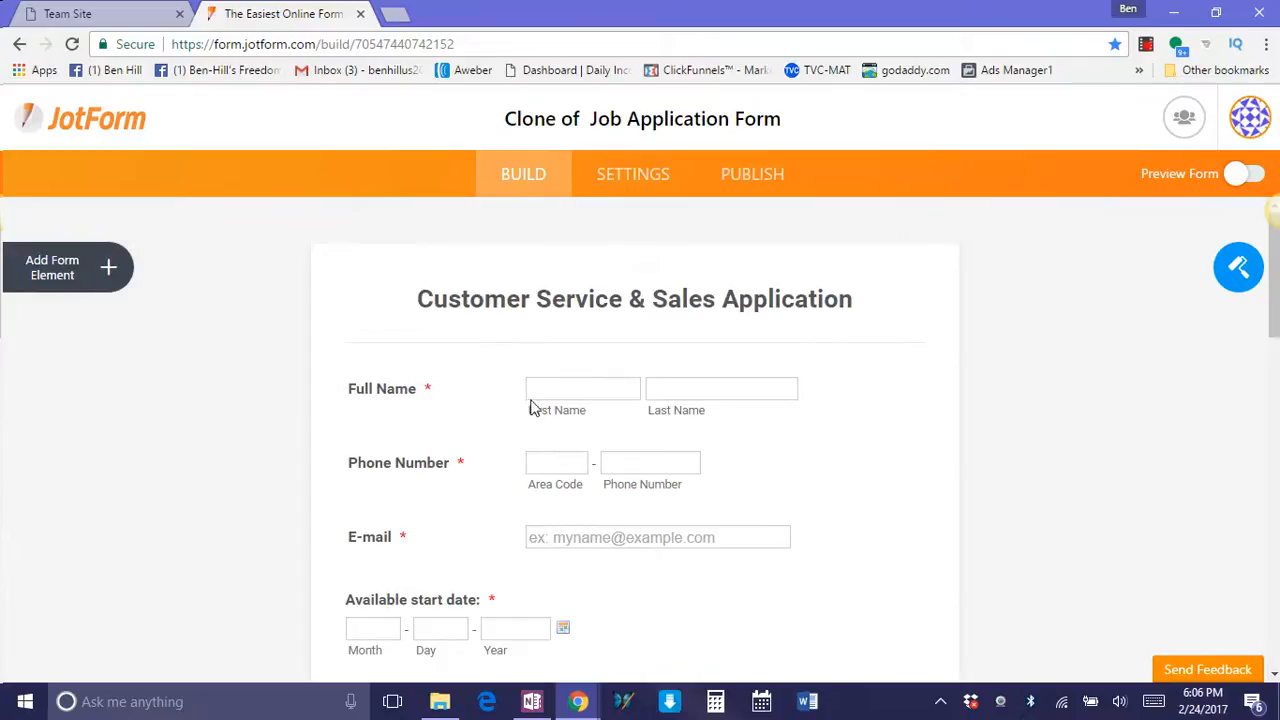
Turn on the form preview and fill in the applicant's first and last name with sample text.
{"action": "left_click", "coordinate": [549, 391]}
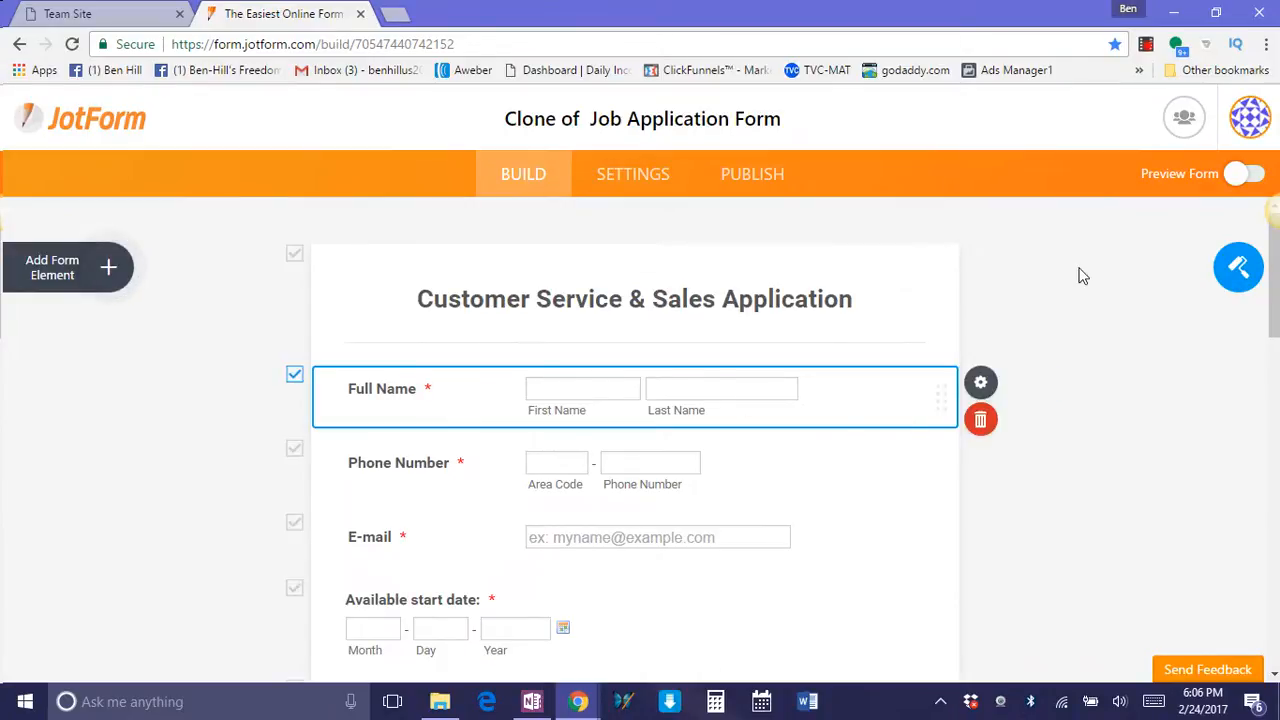
{"action": "left_click", "coordinate": [1234, 177]}
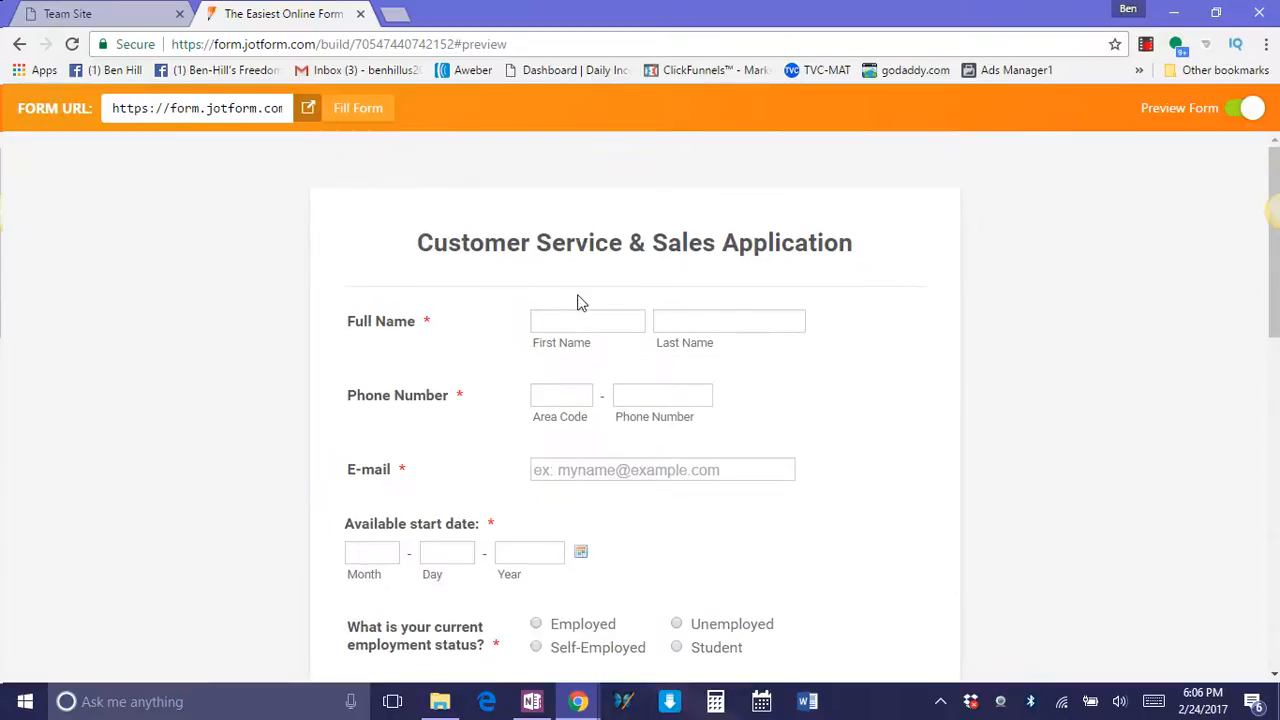
{"action": "left_click", "coordinate": [573, 318]}
{"action": "type", "text": "SDV"}
{"action": "left_click", "coordinate": [705, 324]}
{"action": "type", "text": "wdv"}
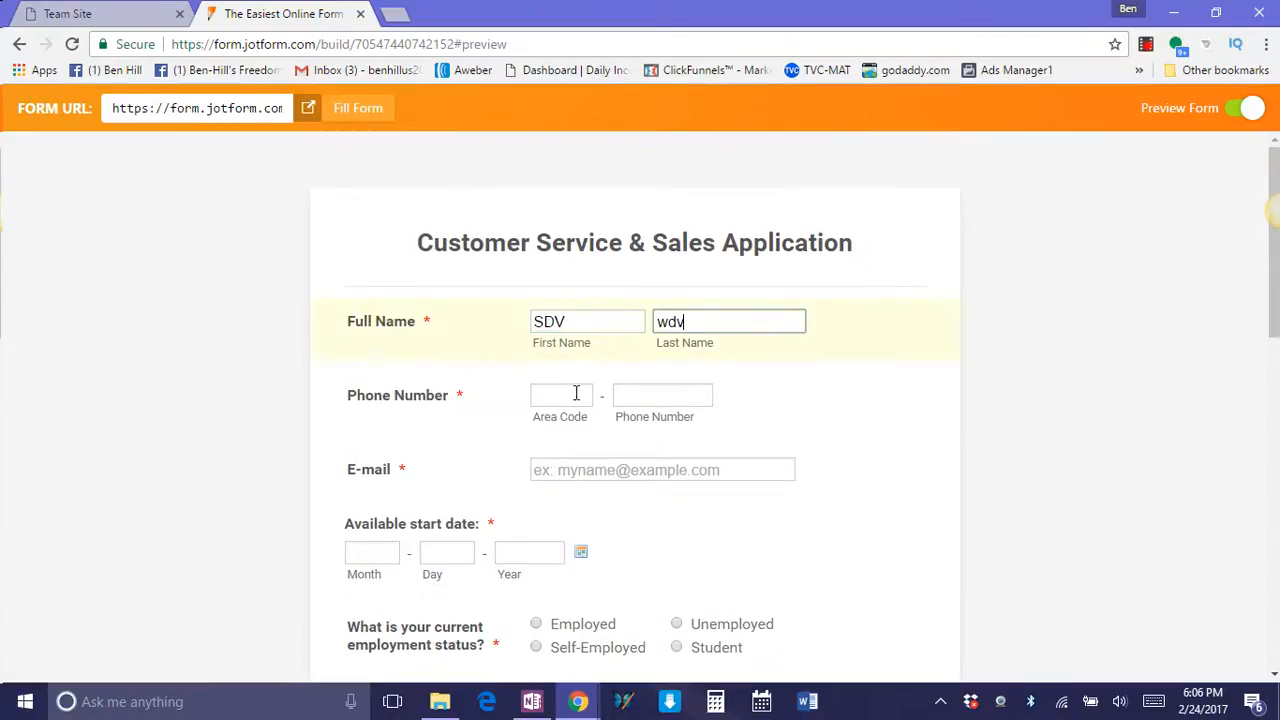
Fill in the applicant's area code, phone number and e-mail address with sample entries.
{"action": "left_click", "coordinate": [569, 398]}
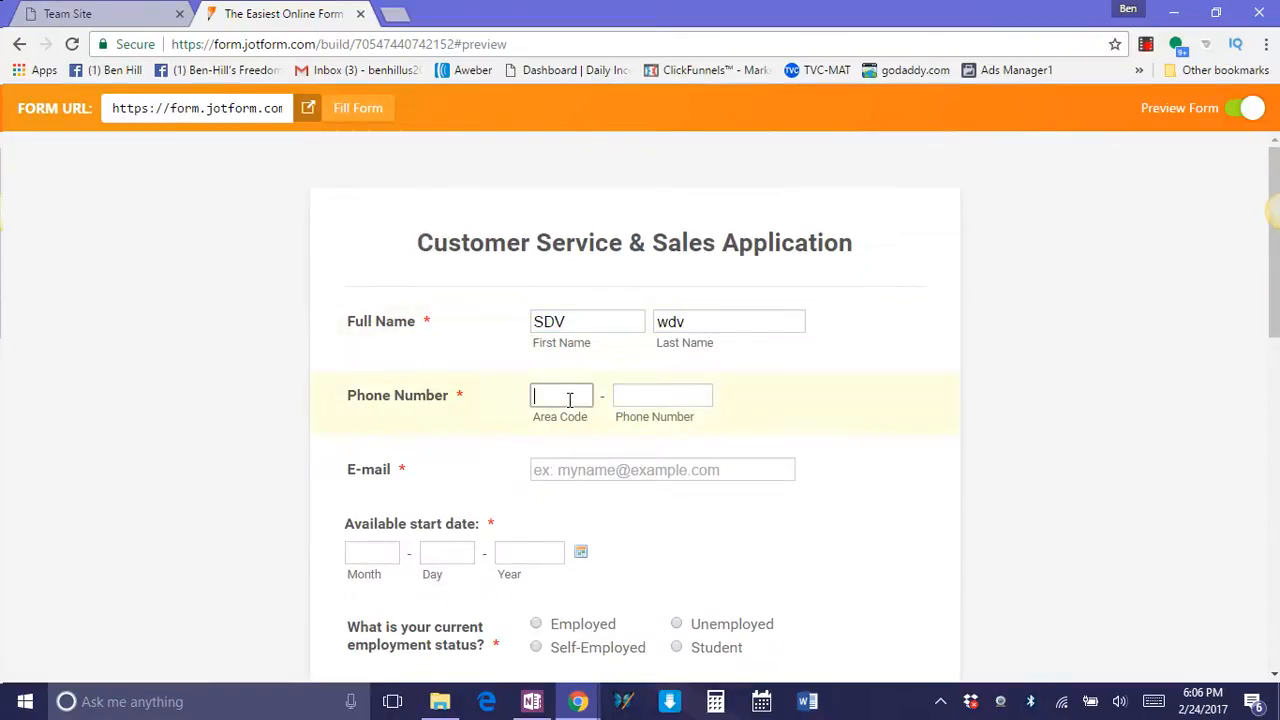
{"action": "left_click", "coordinate": [619, 398]}
{"action": "type", "text": "1234567"}
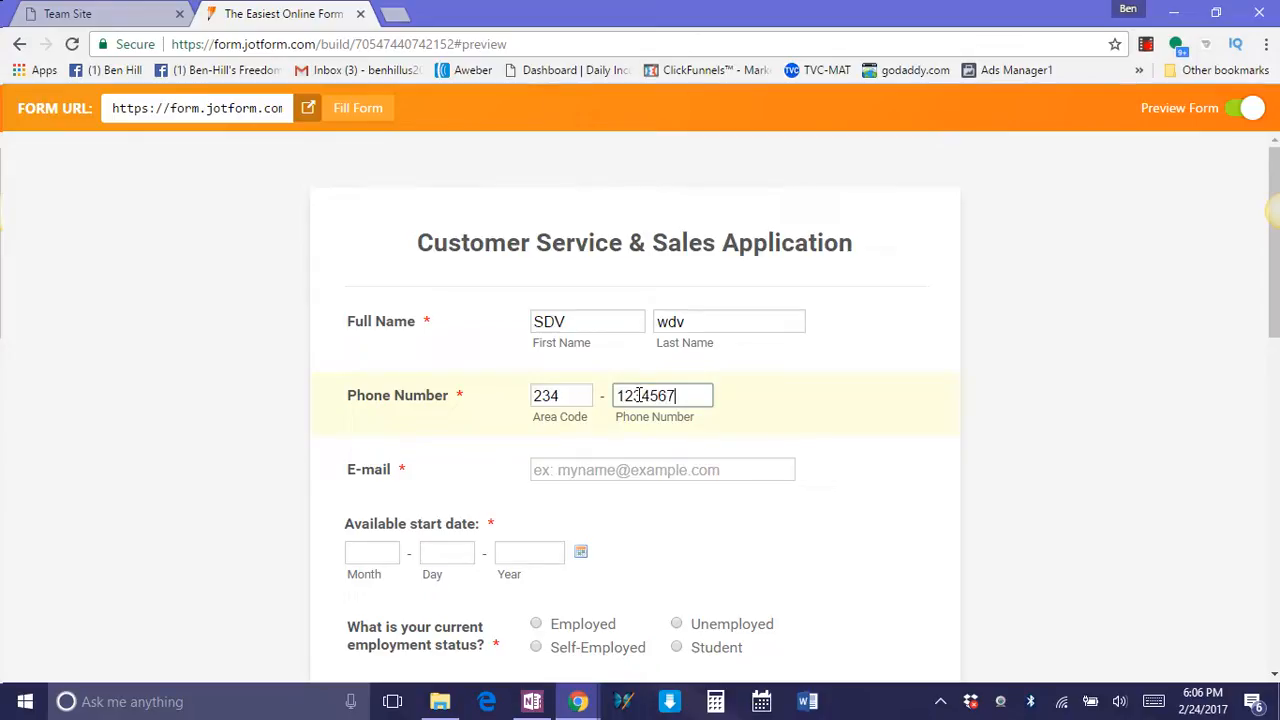
{"action": "left_click", "coordinate": [603, 466]}
{"action": "type", "text": "asdf"}
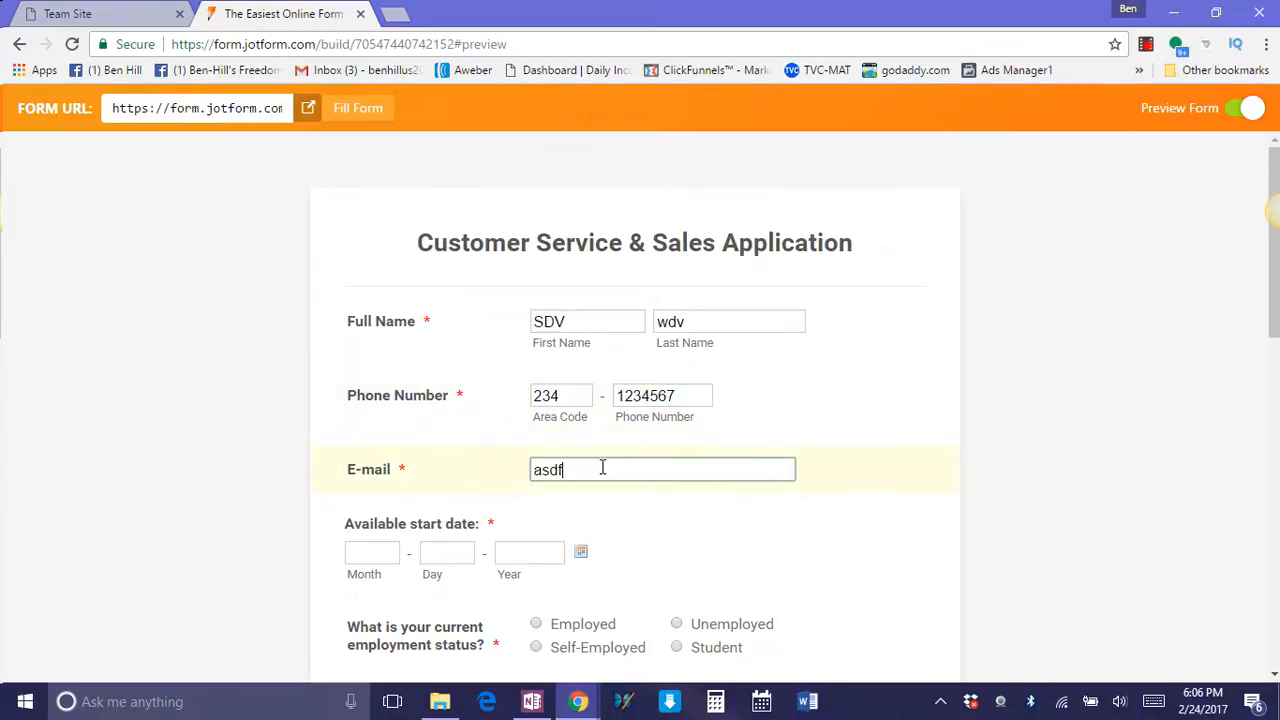
{"action": "type", "text": "@dfgd.com"}
{"action": "scroll", "coordinate": [603, 467], "scroll_direction": "down", "scroll_amount": 1}
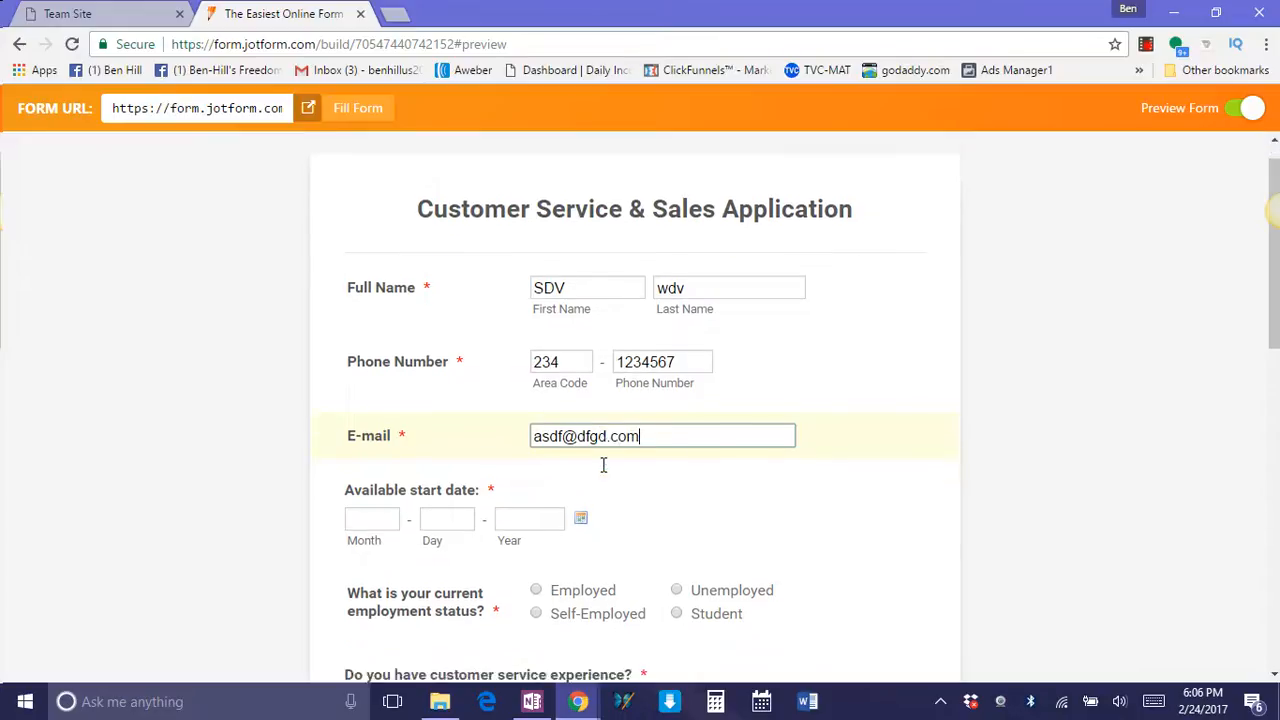
{"action": "left_click", "coordinate": [396, 462]}
{"action": "left_click", "coordinate": [451, 459]}
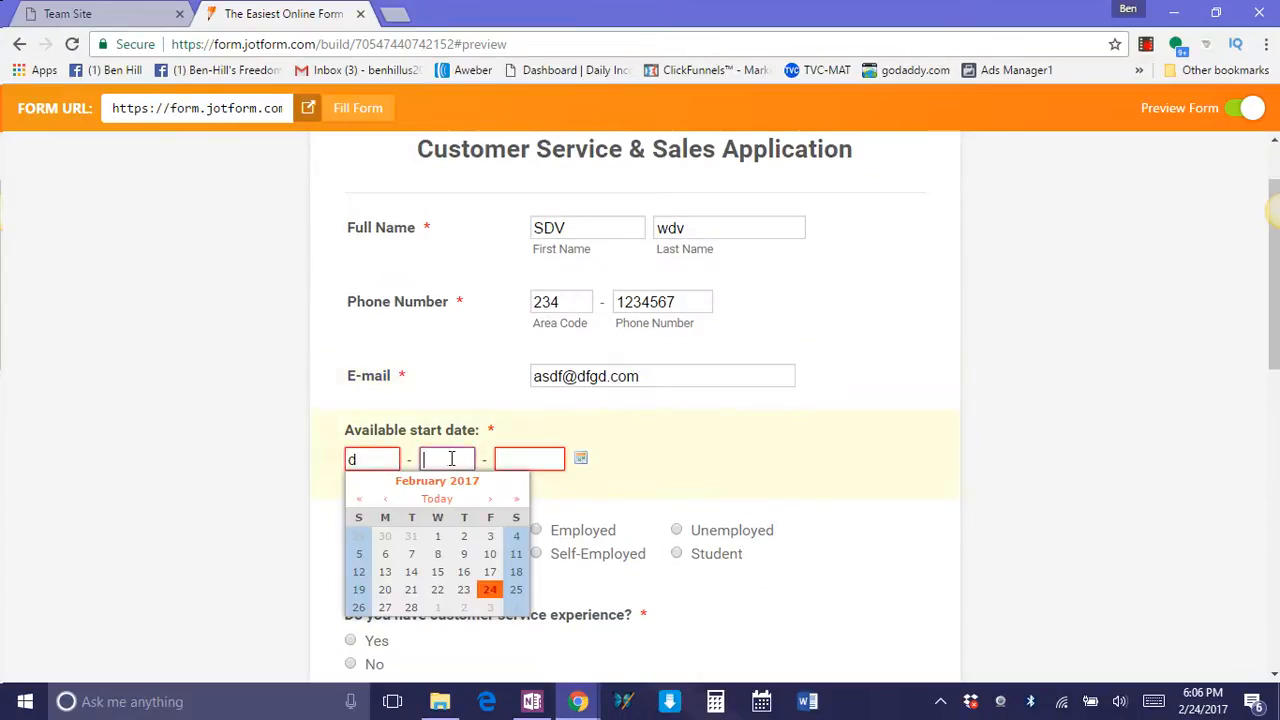
{"action": "left_click", "coordinate": [381, 461]}
{"action": "key", "text": "BackSpace"}
{"action": "type", "text": "1"}
{"action": "type", "text": "4"}
{"action": "left_click", "coordinate": [510, 459]}
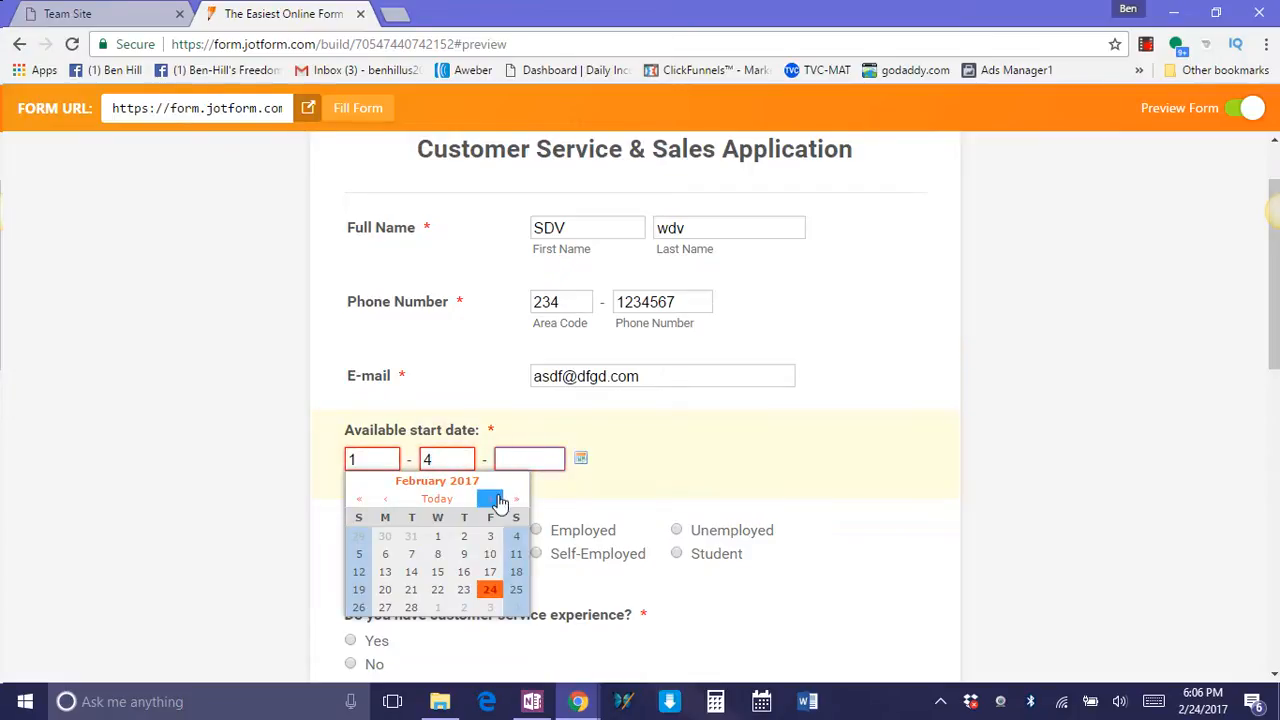
Pick February 24, 2017 from the calendar as the available start date and choose Self-Employed as the employment status.
{"action": "left_click", "coordinate": [579, 461]}
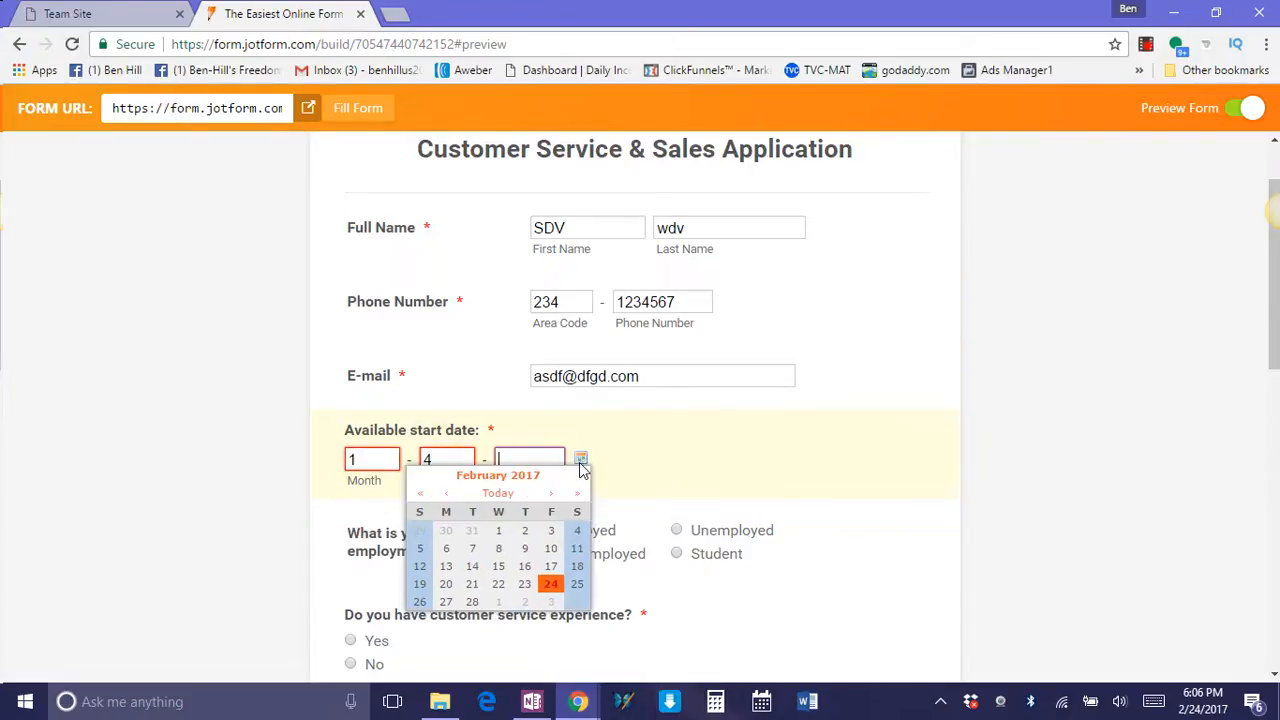
{"action": "left_click", "coordinate": [550, 585]}
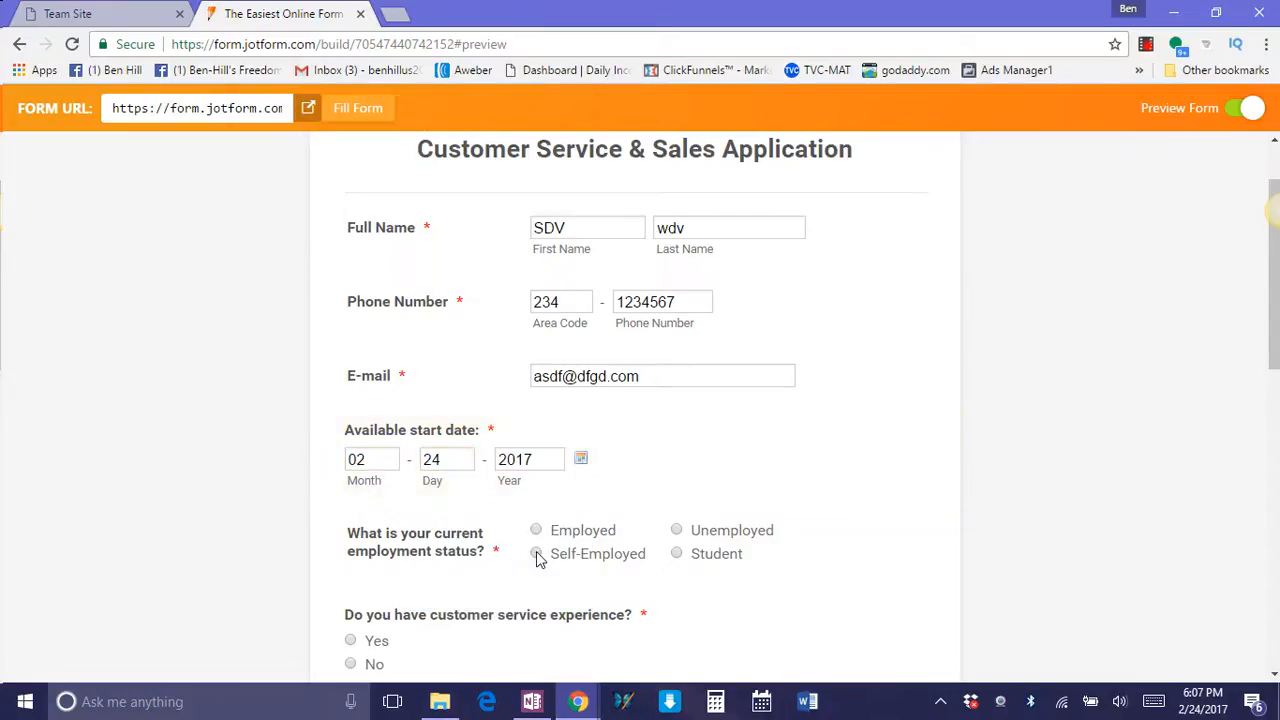
{"action": "left_click", "coordinate": [537, 555]}
Answer Yes to customer service experience, Full-Time for the desired work, and Yes to having been laid off, suspended or terminated.
{"action": "scroll", "coordinate": [457, 549], "scroll_direction": "down", "scroll_amount": 2}
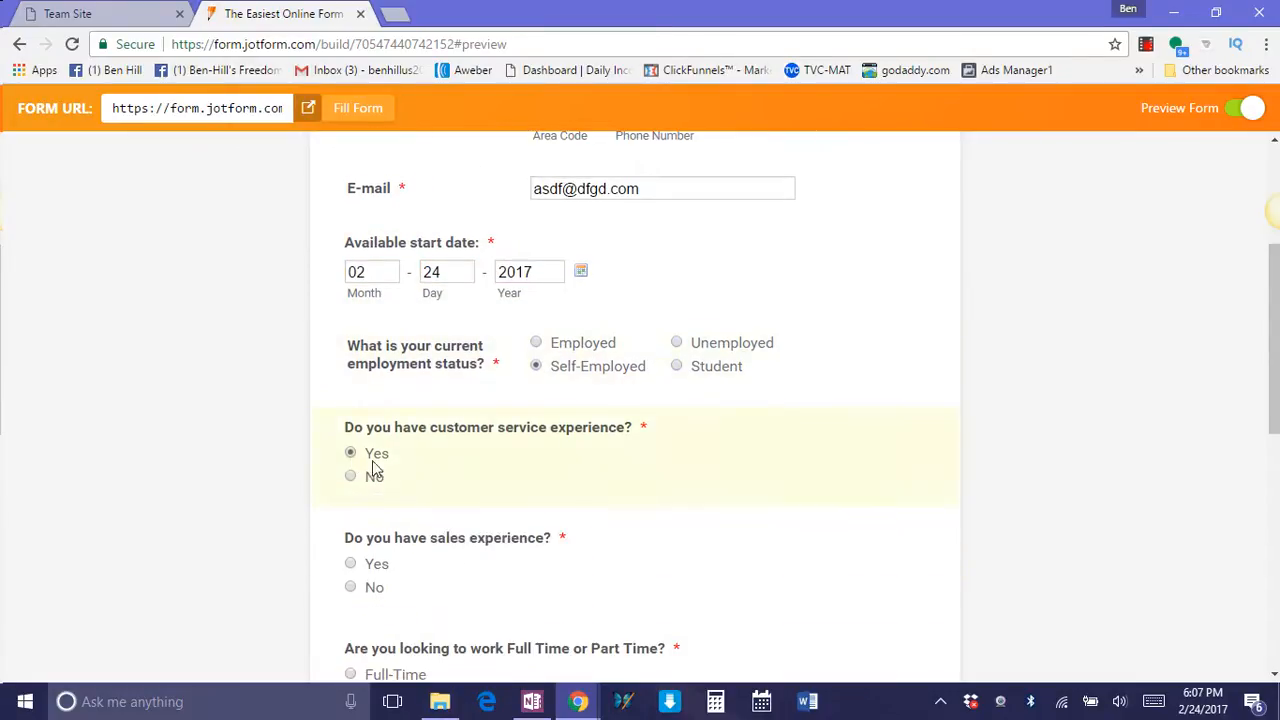
{"action": "scroll", "coordinate": [372, 460], "scroll_direction": "down", "scroll_amount": 3}
{"action": "left_click", "coordinate": [350, 392]}
{"action": "scroll", "coordinate": [420, 420], "scroll_direction": "down", "scroll_amount": 2}
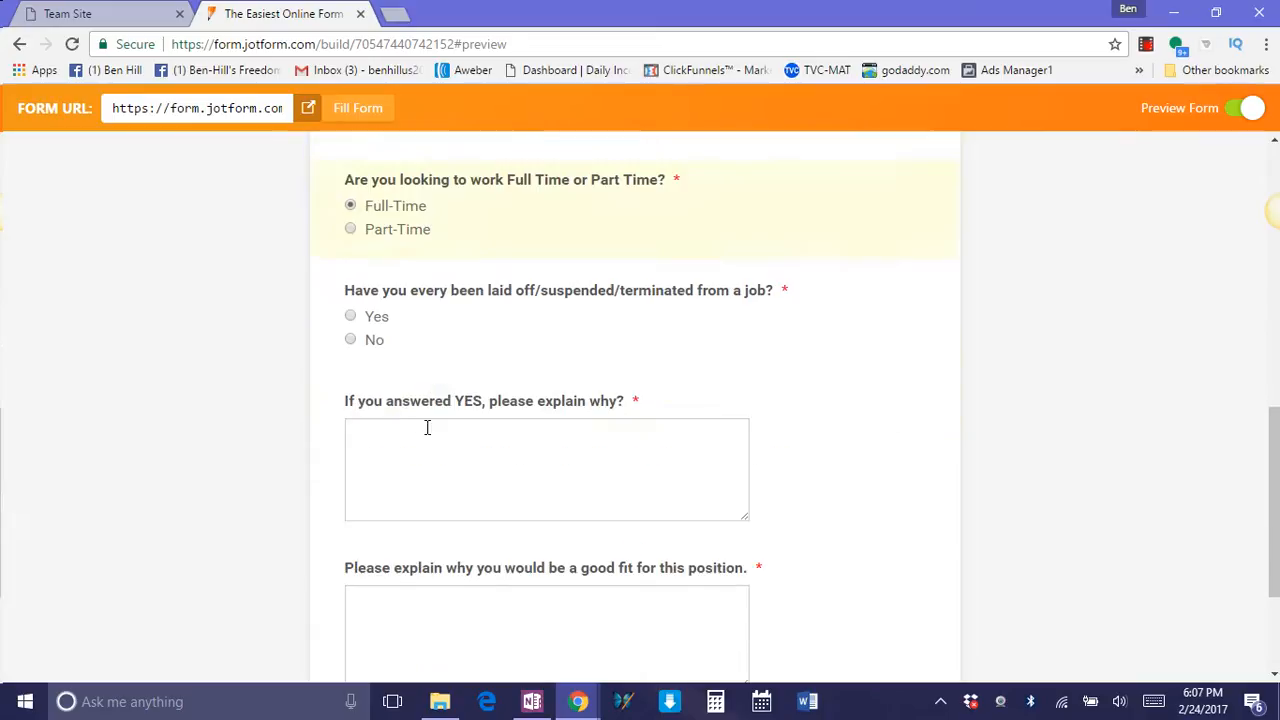
{"action": "left_click", "coordinate": [349, 316]}
{"action": "scroll", "coordinate": [349, 330], "scroll_direction": "down", "scroll_amount": 2}
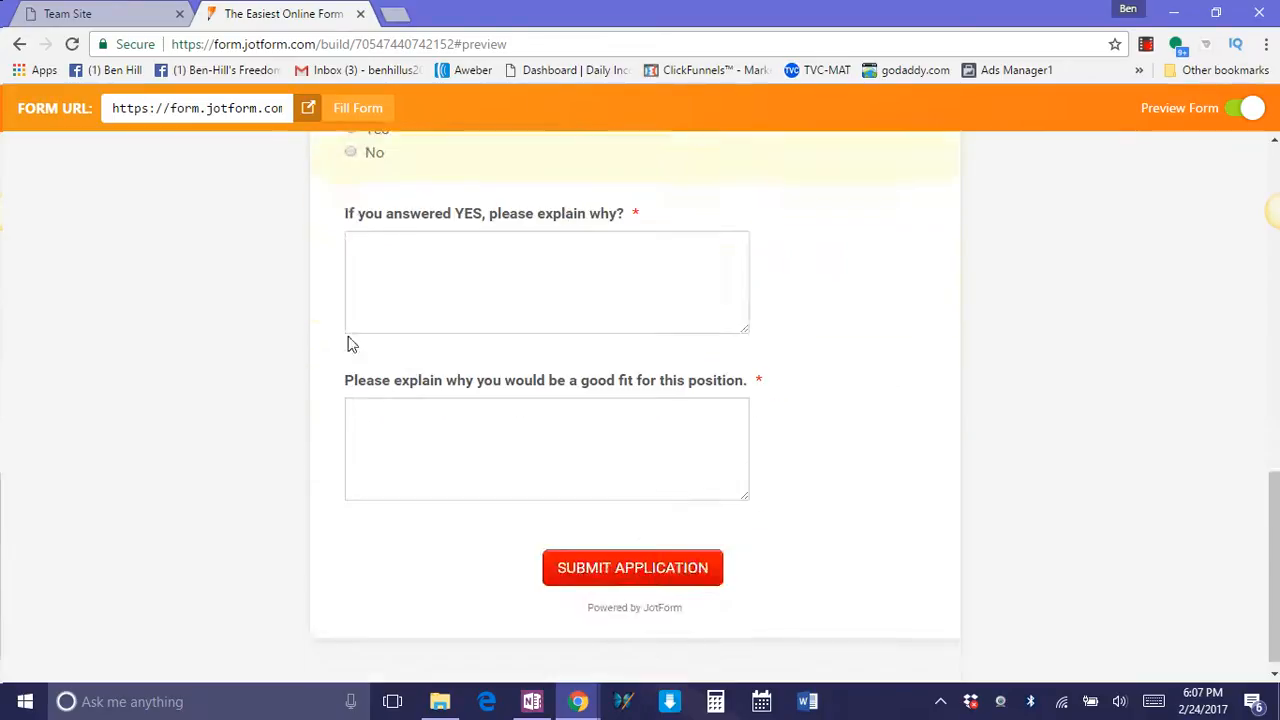
Enter "xfgh" as the termination explanation and "erq55" as the reason for being a good fit, and submit the application.
{"action": "left_click", "coordinate": [442, 303]}
{"action": "type", "text": "xfgh"}
{"action": "left_click", "coordinate": [440, 440]}
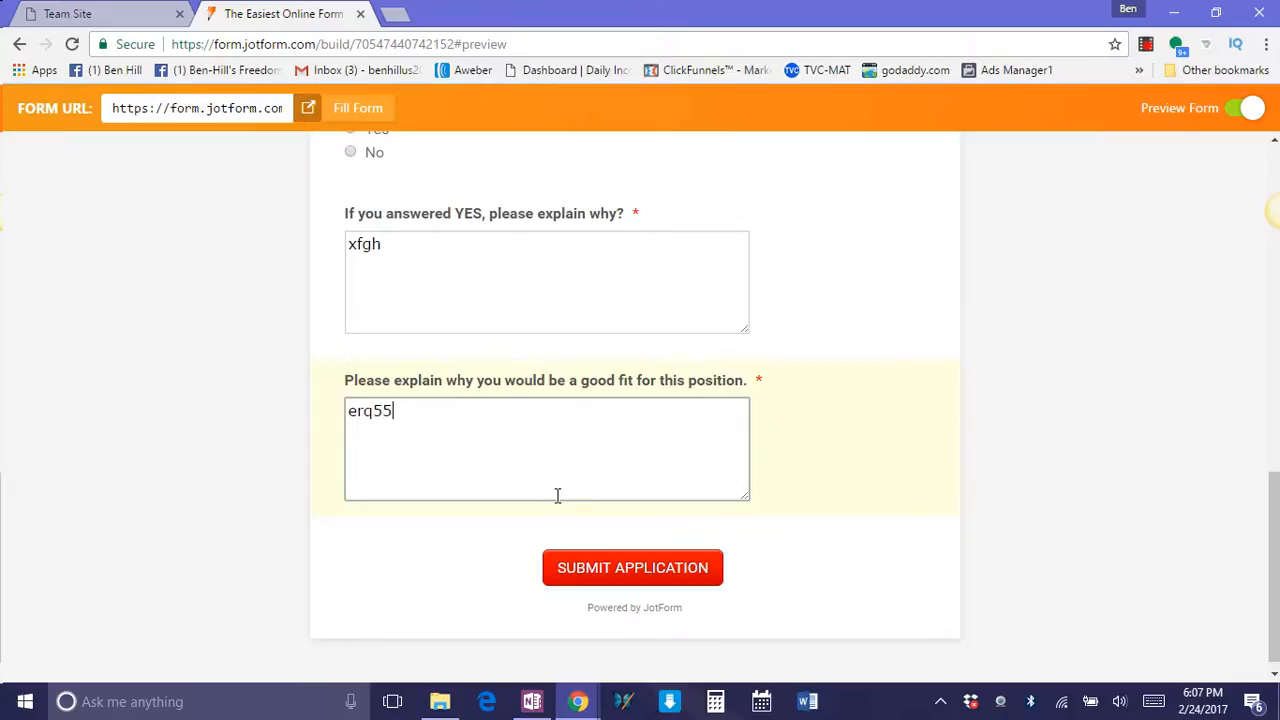
{"action": "scroll", "coordinate": [449, 554], "scroll_direction": "down", "scroll_amount": 1}
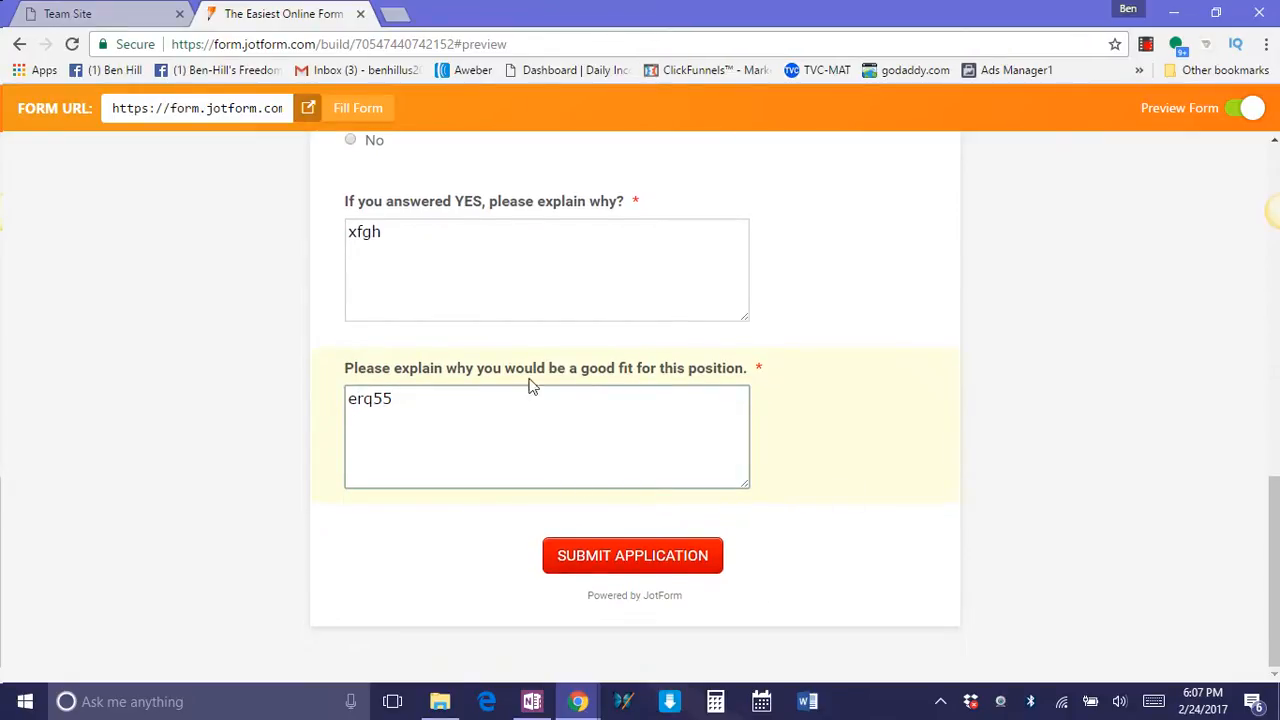
{"action": "scroll", "coordinate": [498, 484], "scroll_direction": "up", "scroll_amount": 3}
{"action": "scroll", "coordinate": [549, 449], "scroll_direction": "down", "scroll_amount": 3}
{"action": "left_click", "coordinate": [620, 561]}
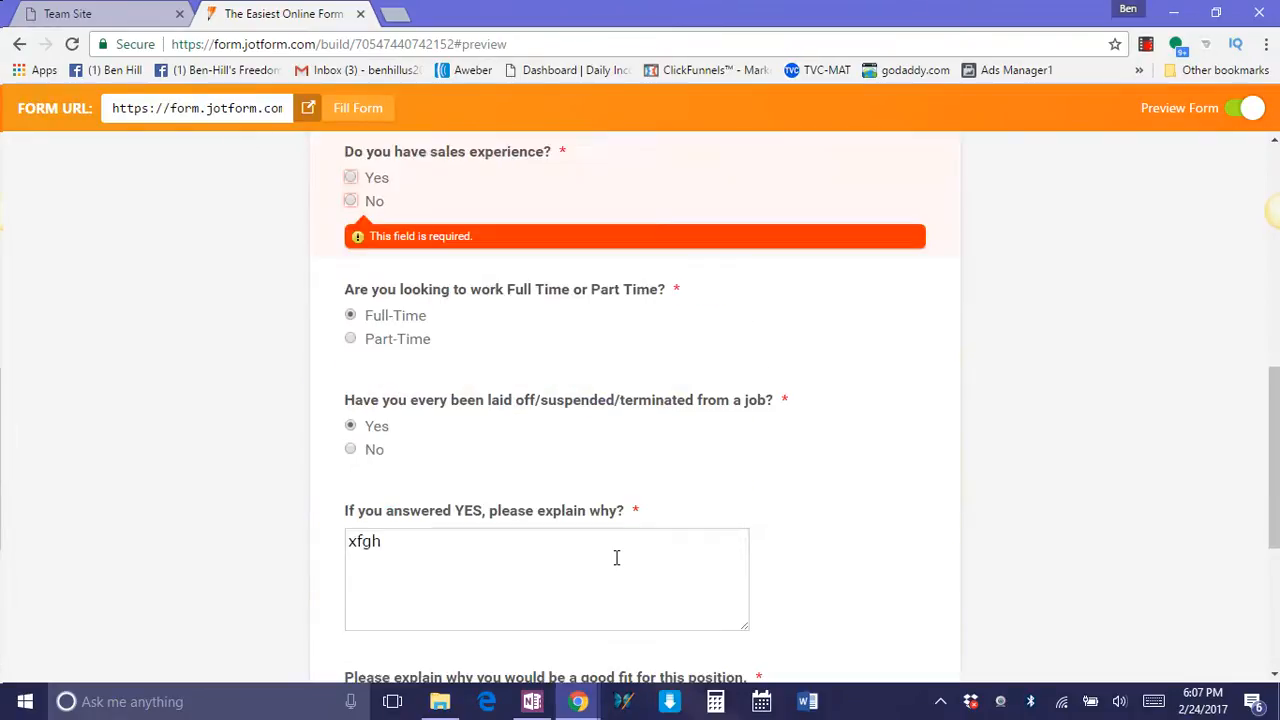
Answer Yes to the sales experience question and submit the application again.
{"action": "left_click", "coordinate": [349, 177]}
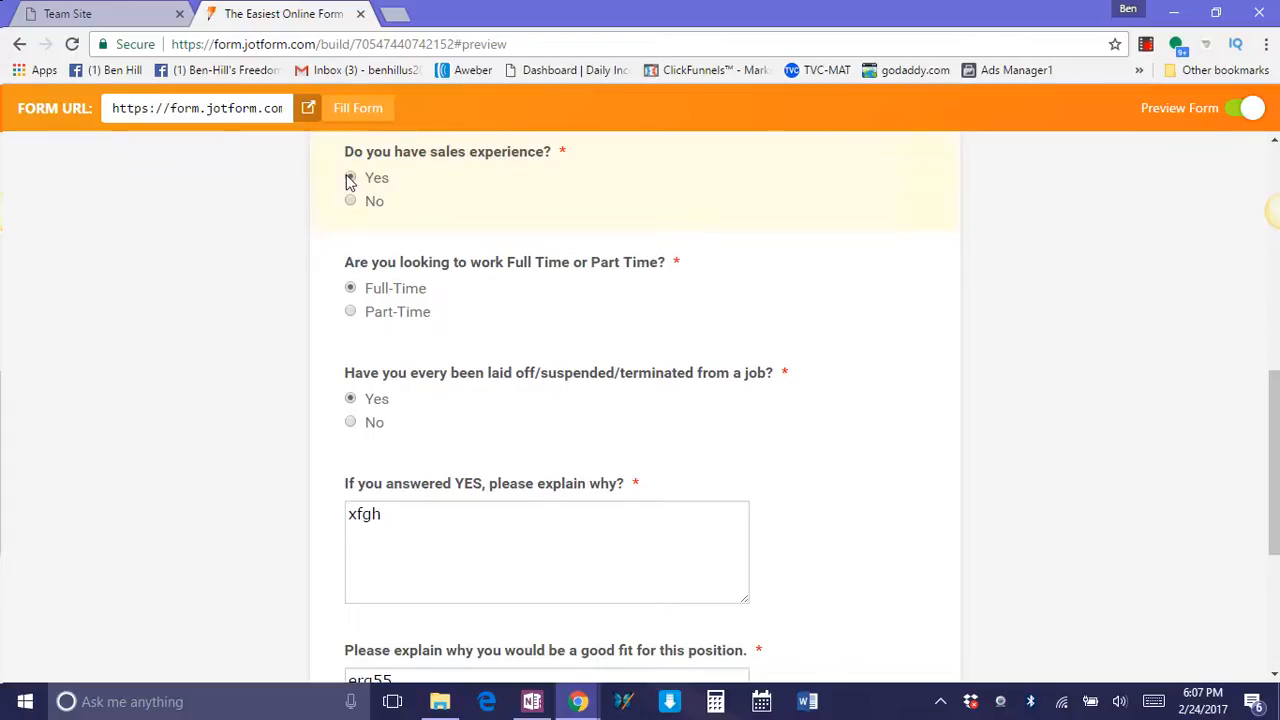
{"action": "scroll", "coordinate": [765, 500], "scroll_direction": "down", "scroll_amount": 3}
{"action": "left_click", "coordinate": [650, 568]}
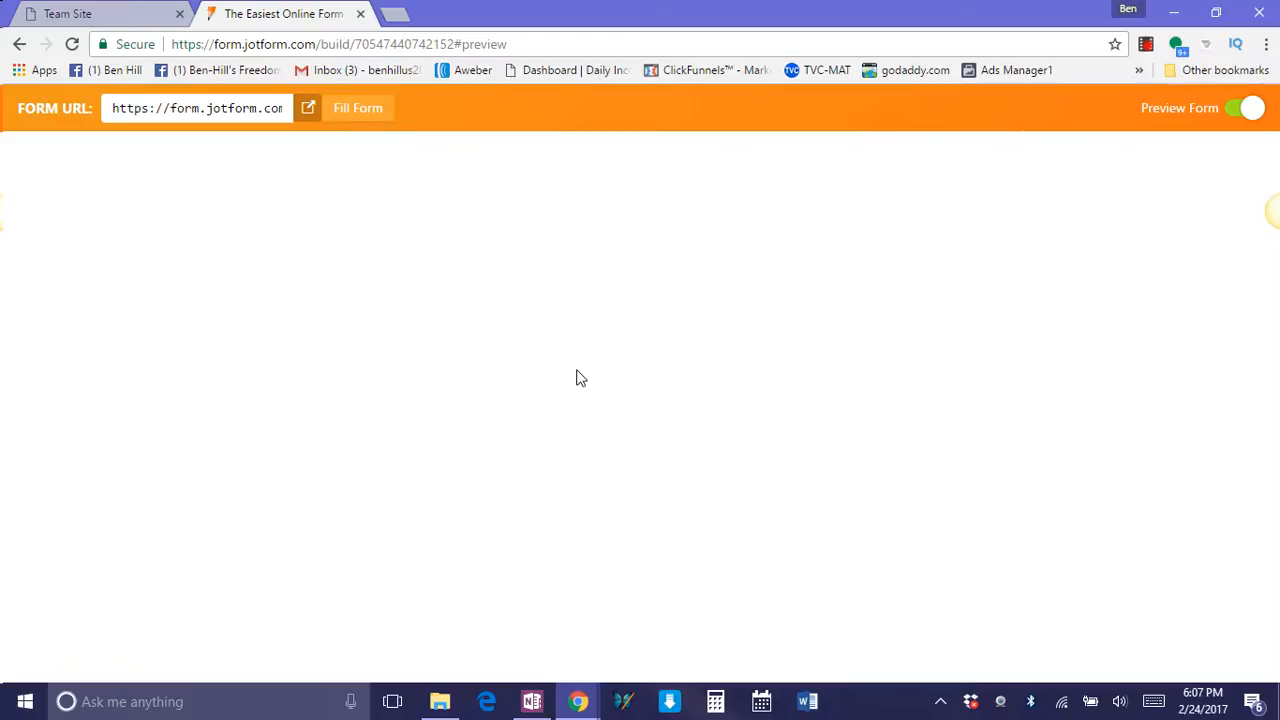
Auto-fill the preview form with sample data and open the live form from its URL in a separate tab.
{"action": "left_click", "coordinate": [355, 112]}
{"action": "left_click", "coordinate": [307, 108]}
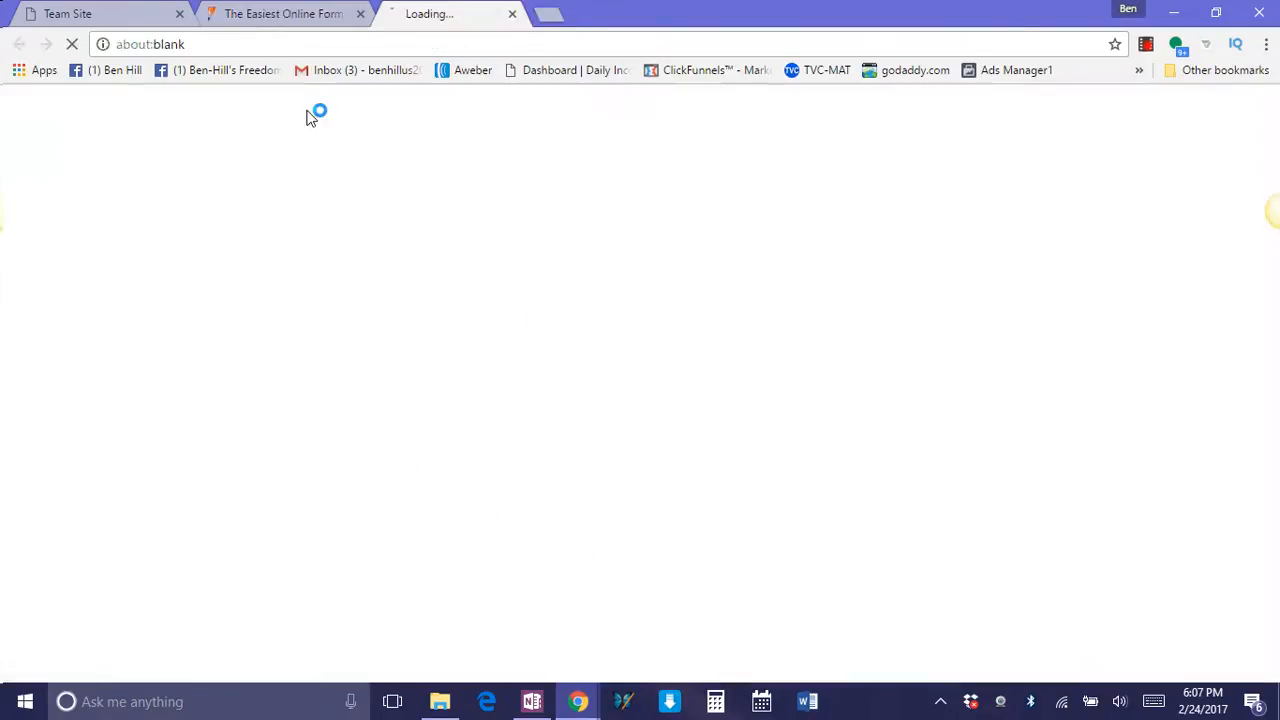
Fill in the applicant's first and last name, area code, phone number and e-mail address on the live form with sample entries.
{"action": "left_click", "coordinate": [548, 273]}
{"action": "type", "text": "asd"}
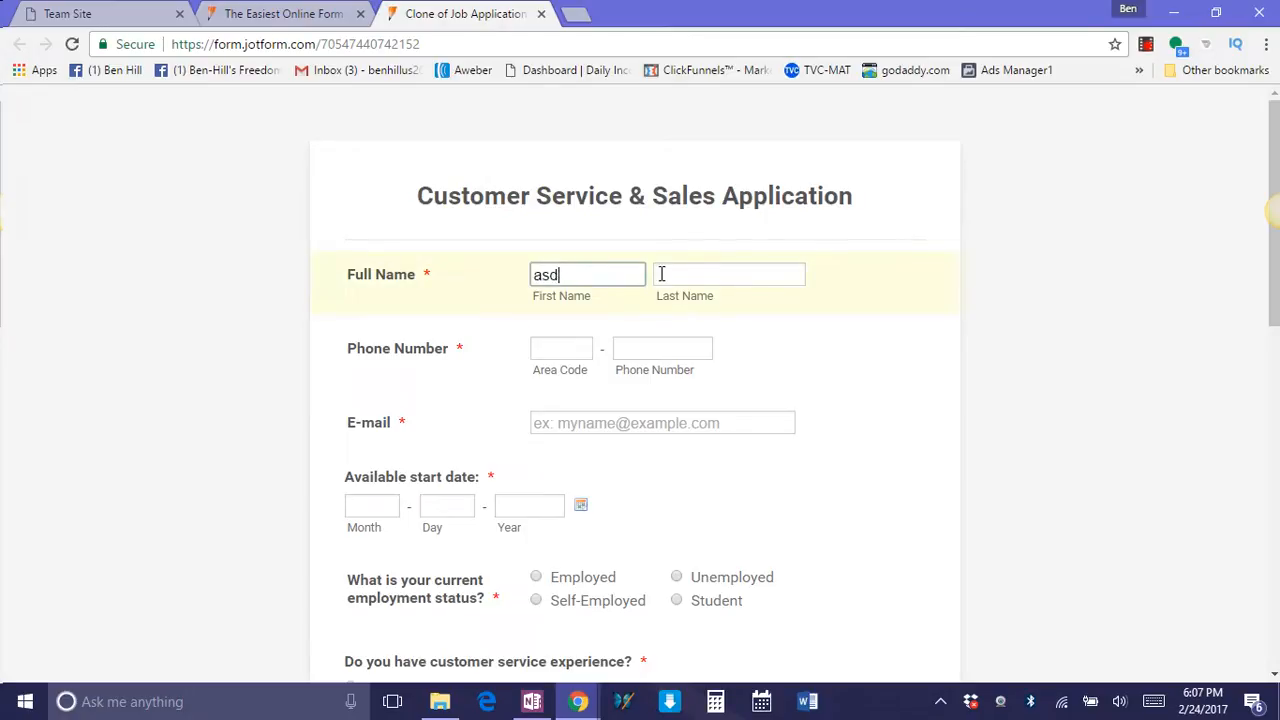
{"action": "left_click", "coordinate": [661, 273]}
{"action": "type", "text": "aefg"}
{"action": "left_click", "coordinate": [538, 348]}
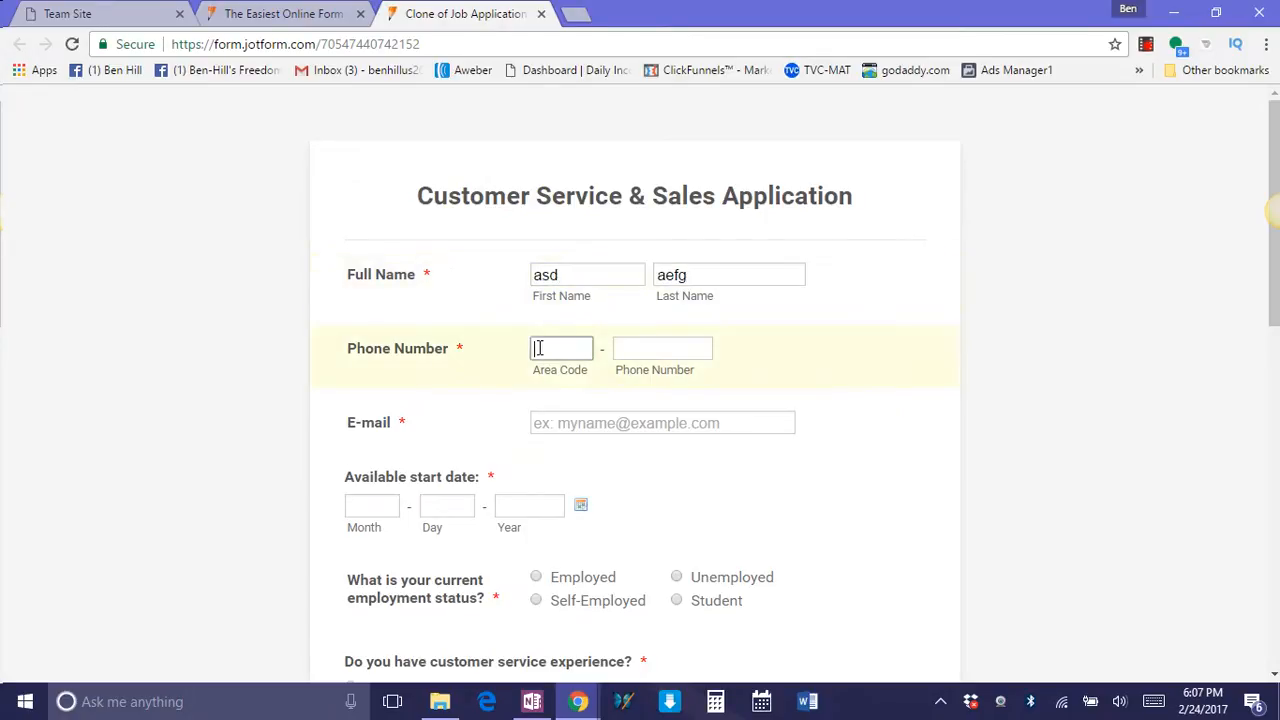
{"action": "type", "text": "123"}
{"action": "left_click", "coordinate": [630, 345]}
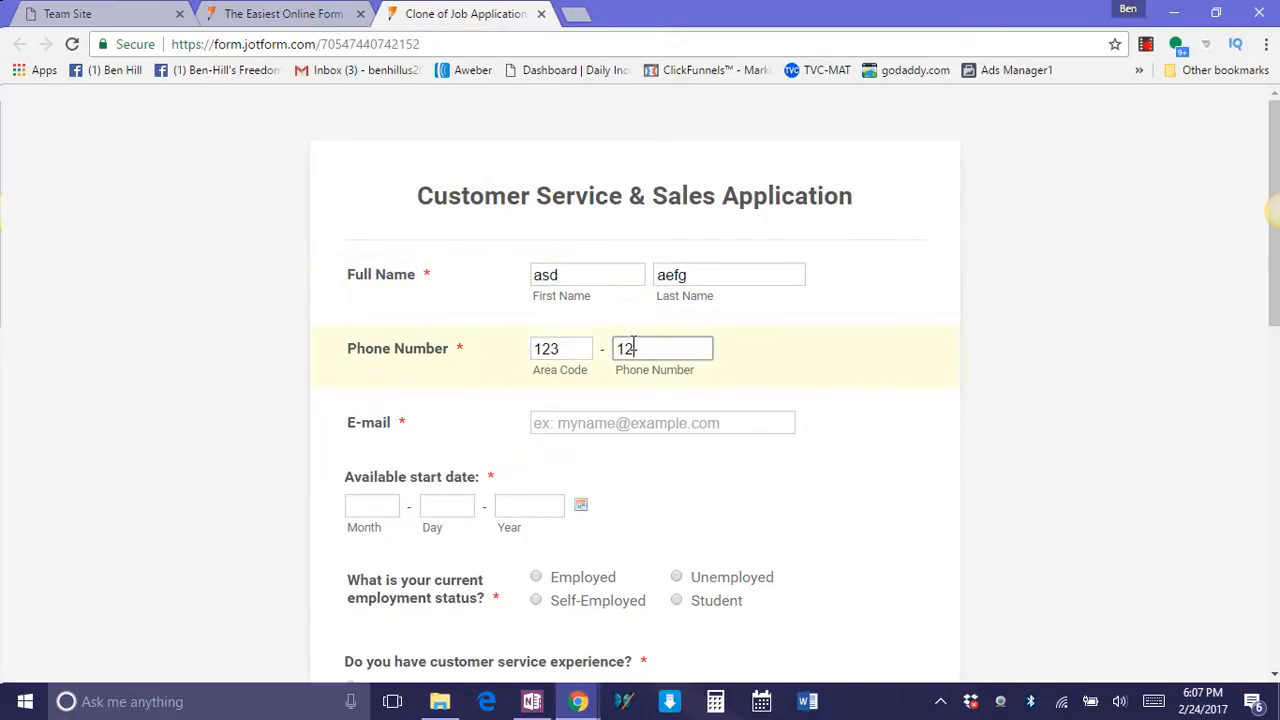
{"action": "double_click", "coordinate": [557, 418]}
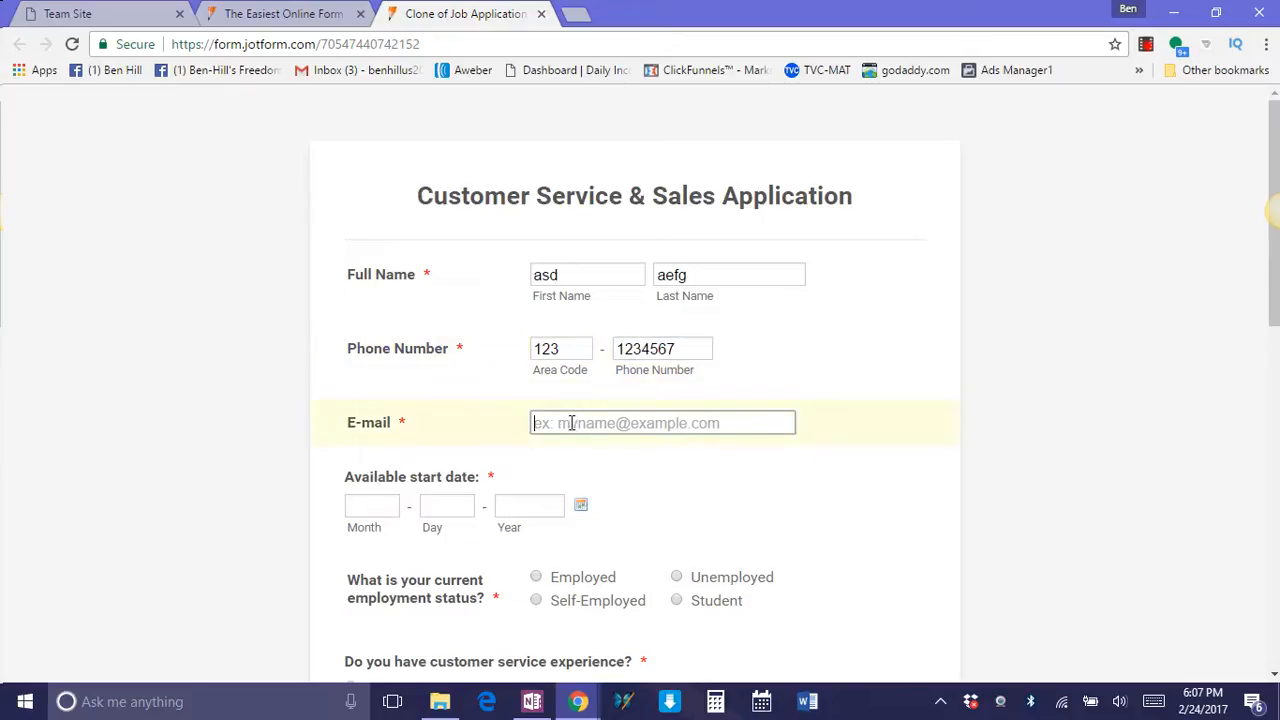
{"action": "type", "text": "sergi"}
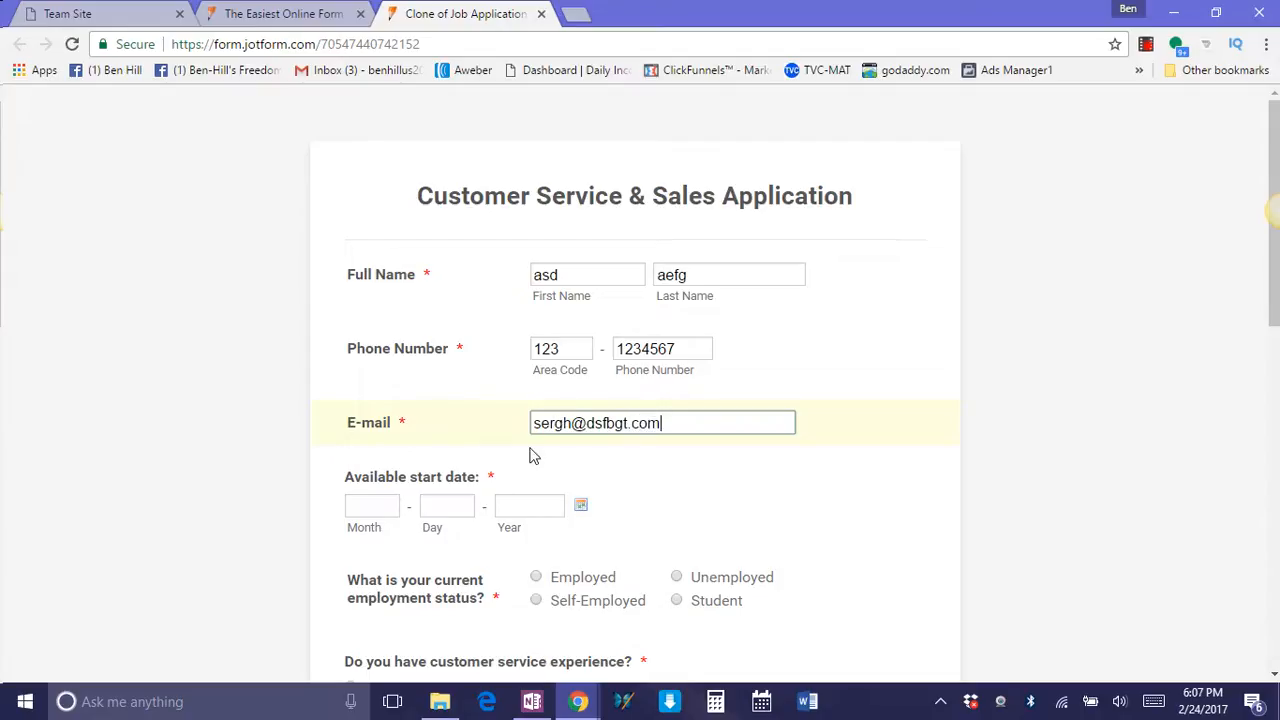
Pick February 24, 2017 from the calendar as the available start date and choose Employed as the employment status.
{"action": "left_click", "coordinate": [382, 509]}
{"action": "left_click", "coordinate": [582, 508]}
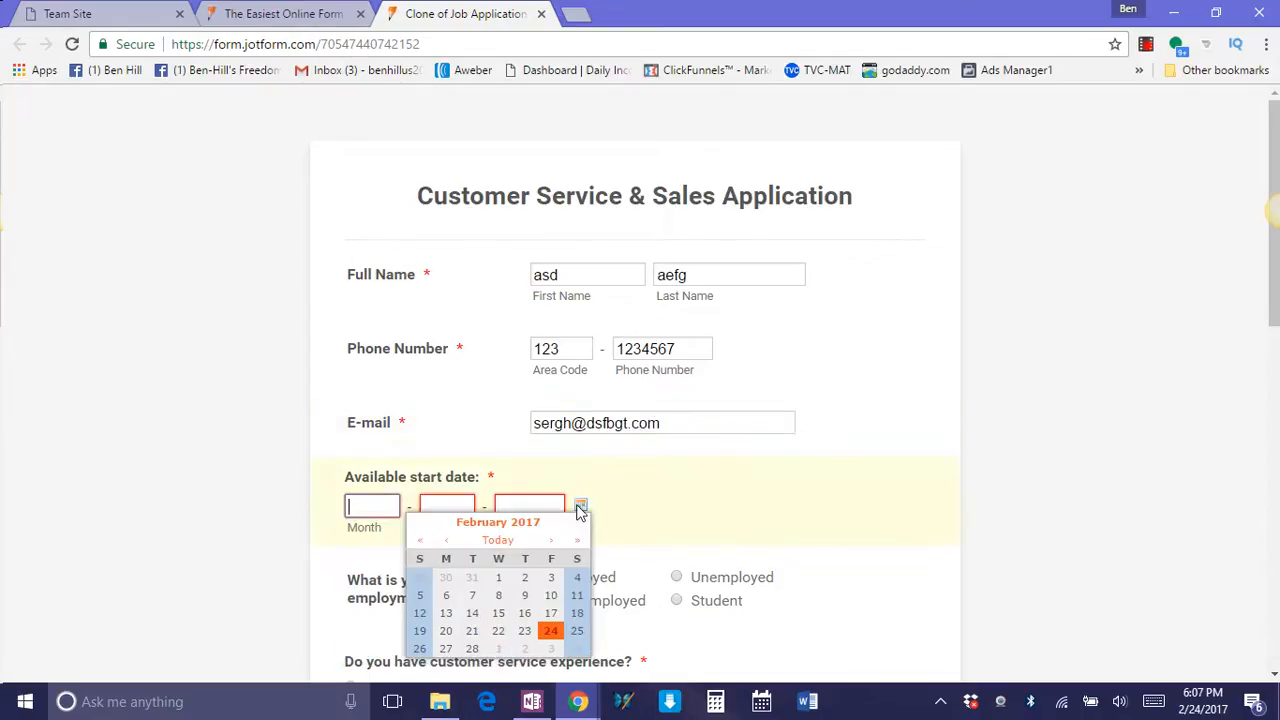
{"action": "left_click", "coordinate": [549, 630]}
{"action": "scroll", "coordinate": [573, 457], "scroll_direction": "down", "scroll_amount": 2}
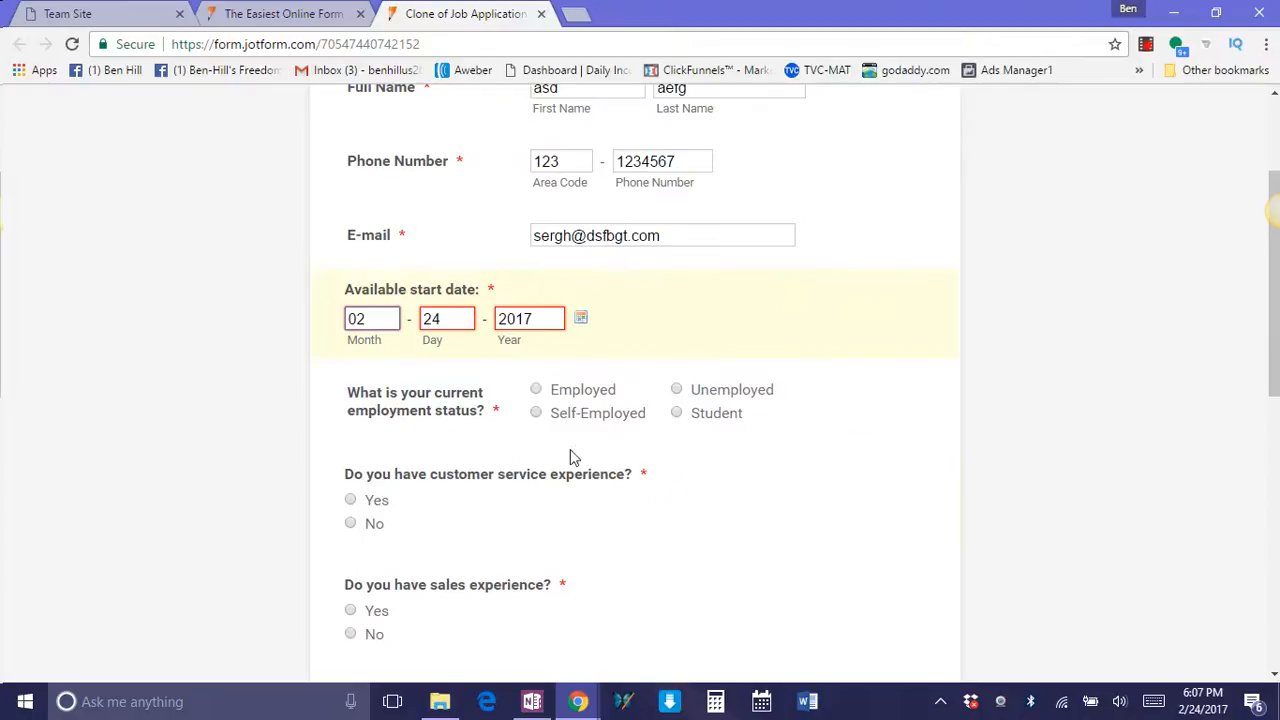
{"action": "left_click", "coordinate": [541, 390]}
{"action": "left_click", "coordinate": [536, 390]}
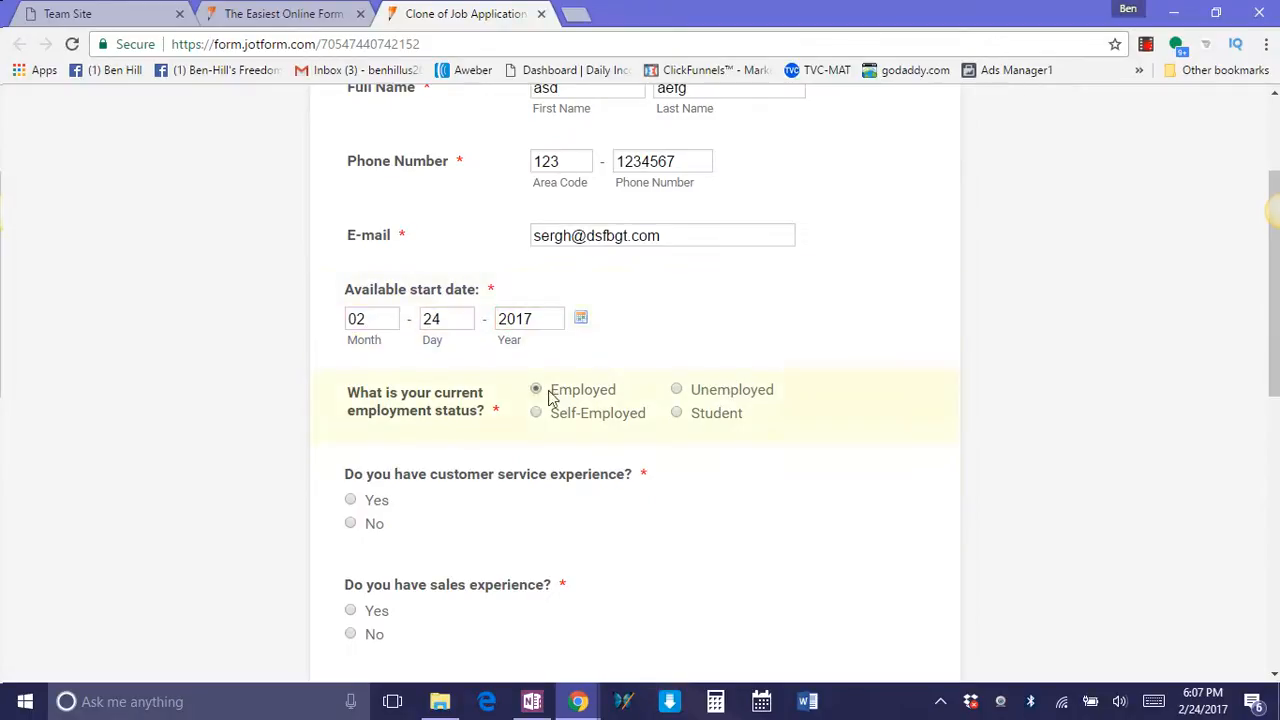
Answer Yes to customer service and sales experience, Full-Time for the desired work, and No to having been laid off, suspended or terminated.
{"action": "scroll", "coordinate": [483, 371], "scroll_direction": "down", "scroll_amount": 2}
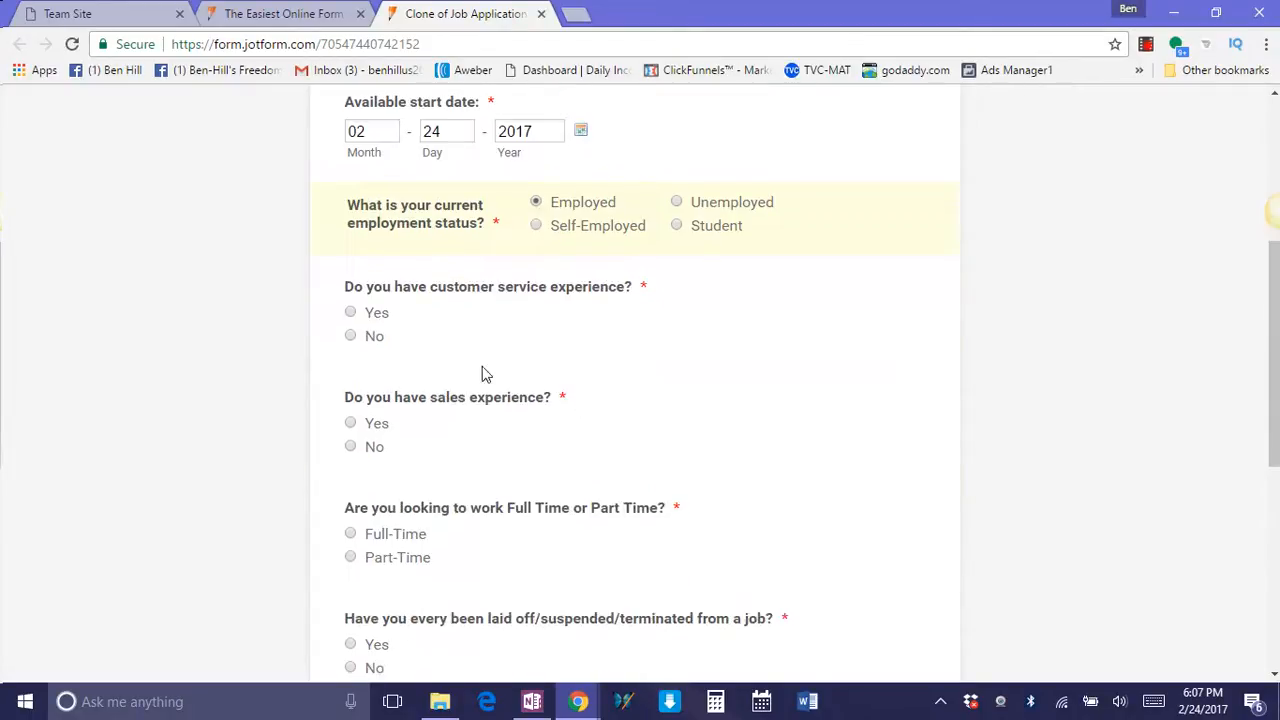
{"action": "left_click", "coordinate": [352, 312]}
{"action": "scroll", "coordinate": [405, 352], "scroll_direction": "down", "scroll_amount": 2}
{"action": "left_click", "coordinate": [352, 236]}
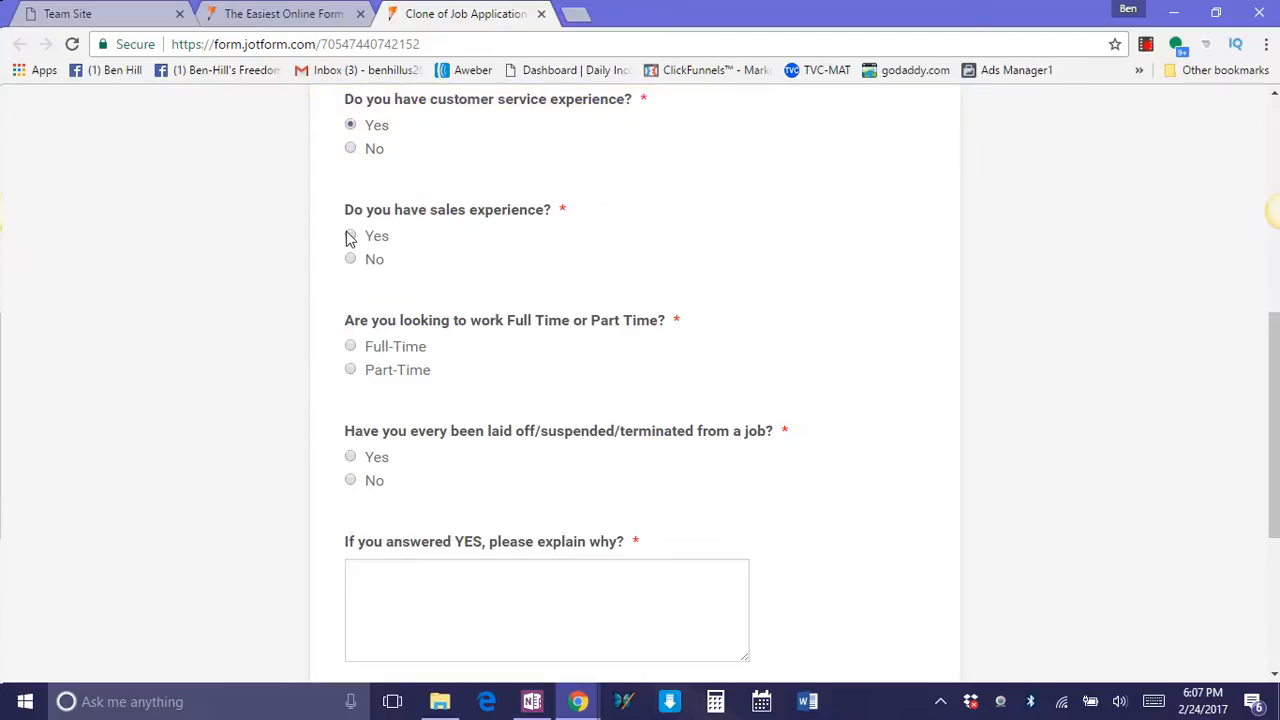
{"action": "left_click", "coordinate": [350, 347]}
{"action": "scroll", "coordinate": [423, 374], "scroll_direction": "down", "scroll_amount": 2}
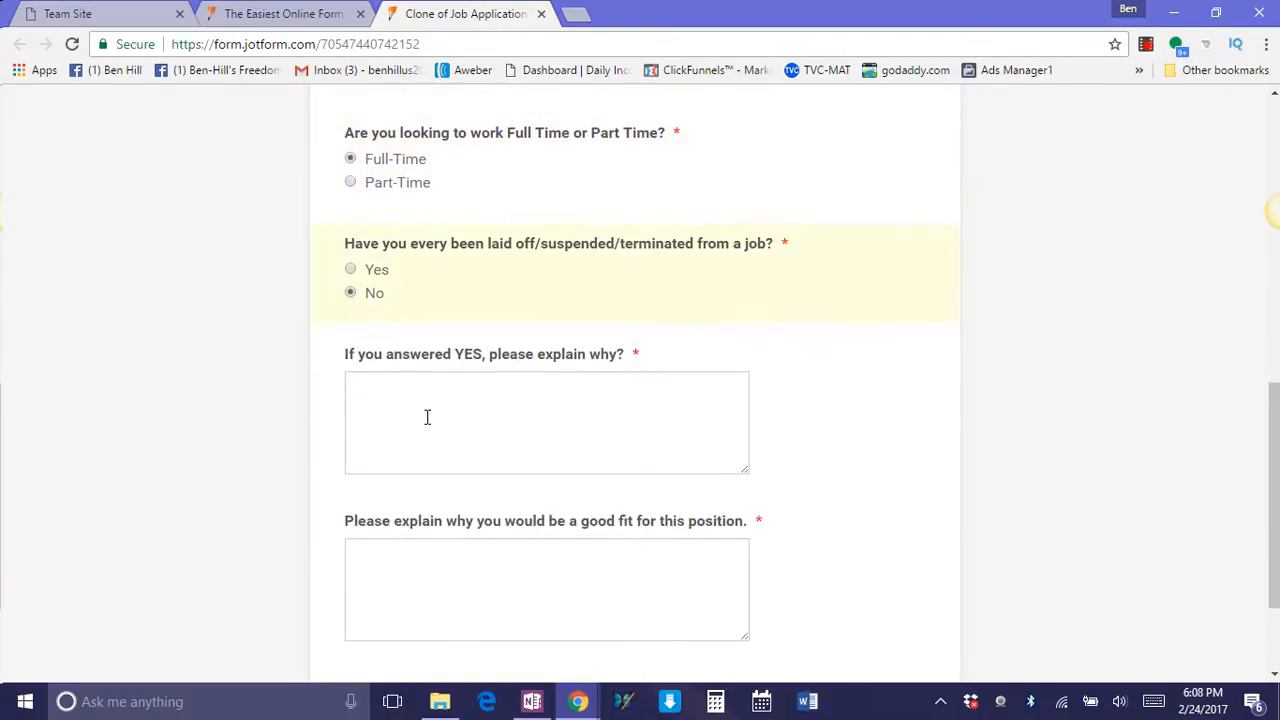
Enter "asfdv" and "rfb" in the two explanation boxes of the live form and submit the application.
{"action": "left_click", "coordinate": [427, 417]}
{"action": "type", "text": "asfdv"}
{"action": "left_click", "coordinate": [443, 567]}
{"action": "type", "text": "rfb"}
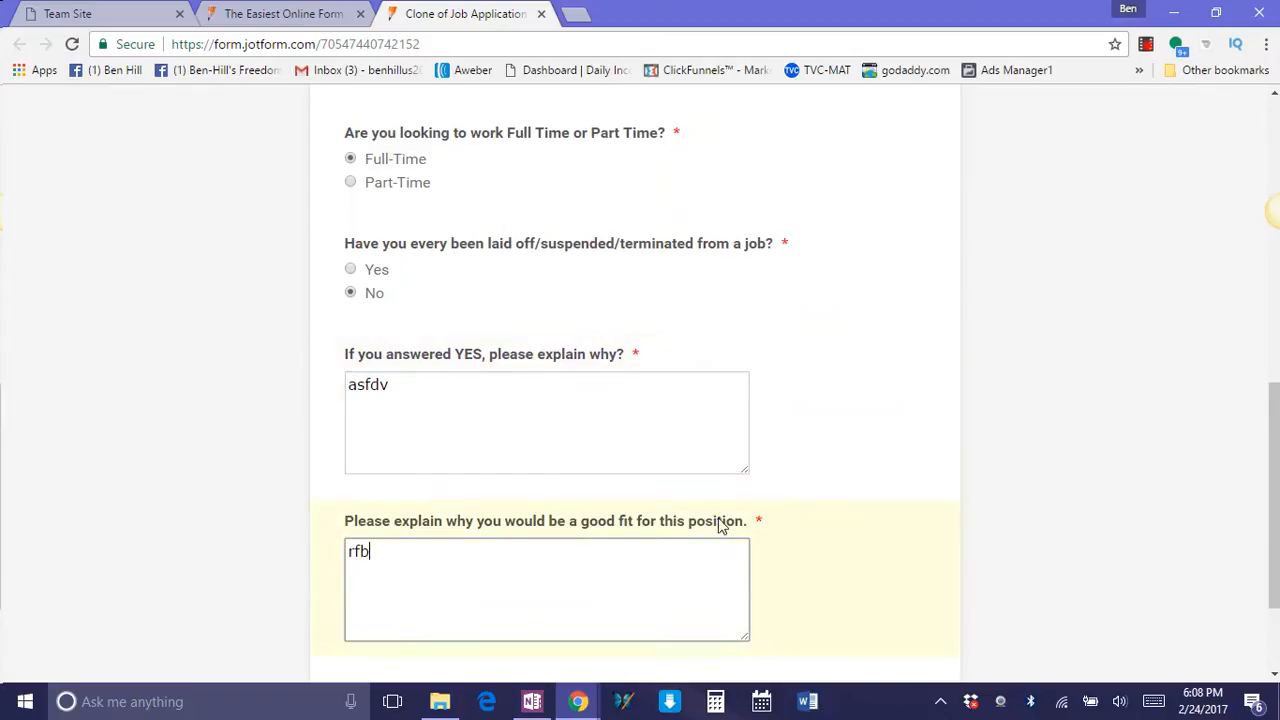
{"action": "scroll", "coordinate": [723, 526], "scroll_direction": "down", "scroll_amount": 2}
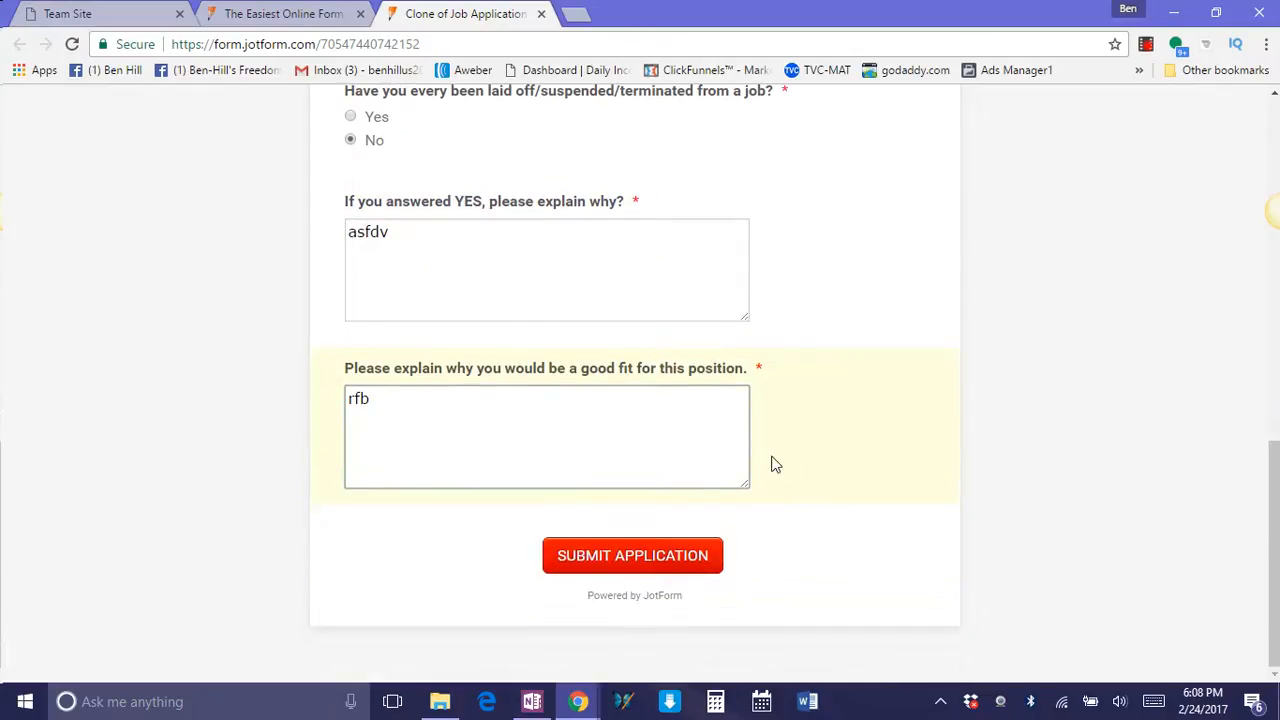
{"action": "left_click", "coordinate": [637, 558]}
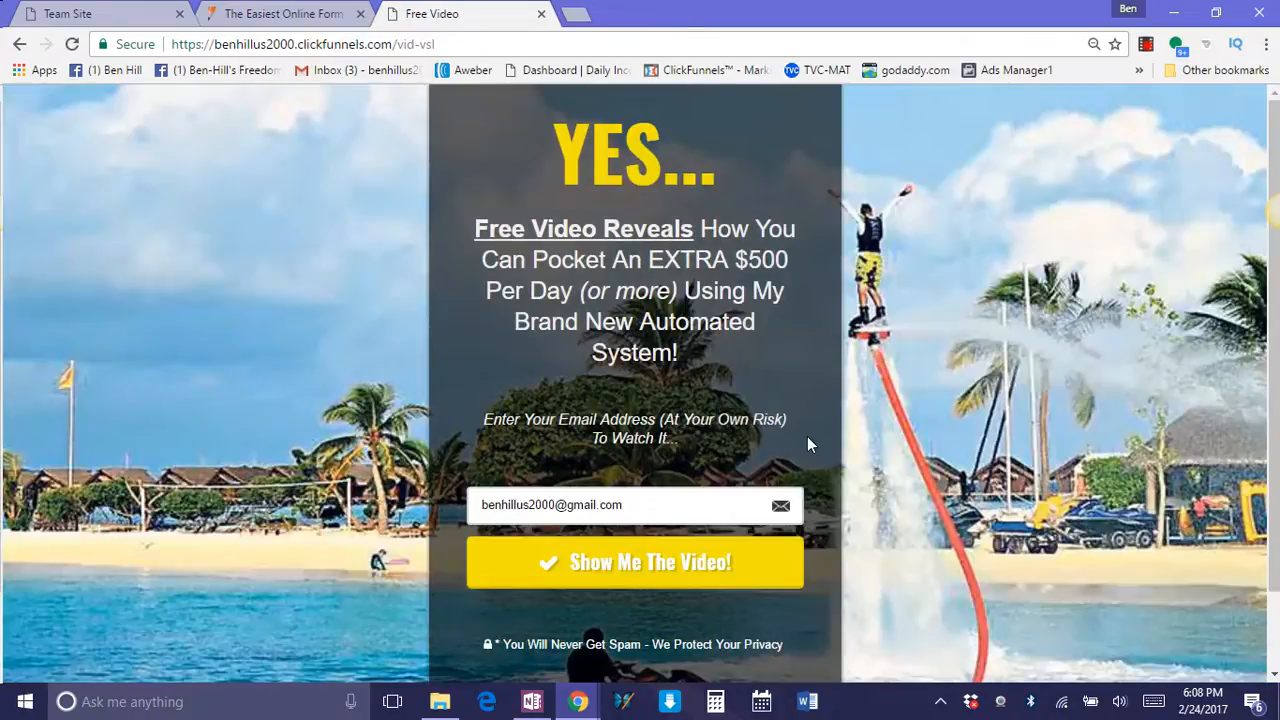
Clear the prefilled e-mail address from the Free Video landing page.
{"action": "left_click_drag", "start_coordinate": [634, 514], "coordinate": [446, 507]}
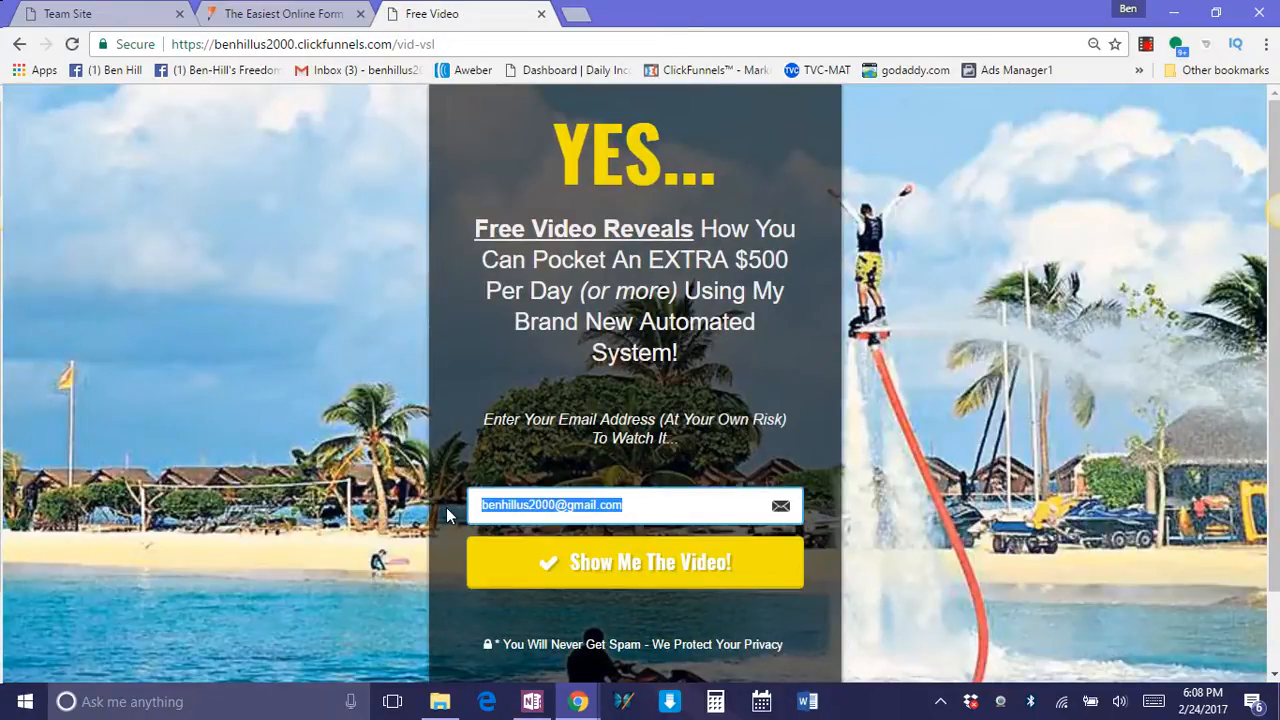
{"action": "key", "text": "BackSpace"}
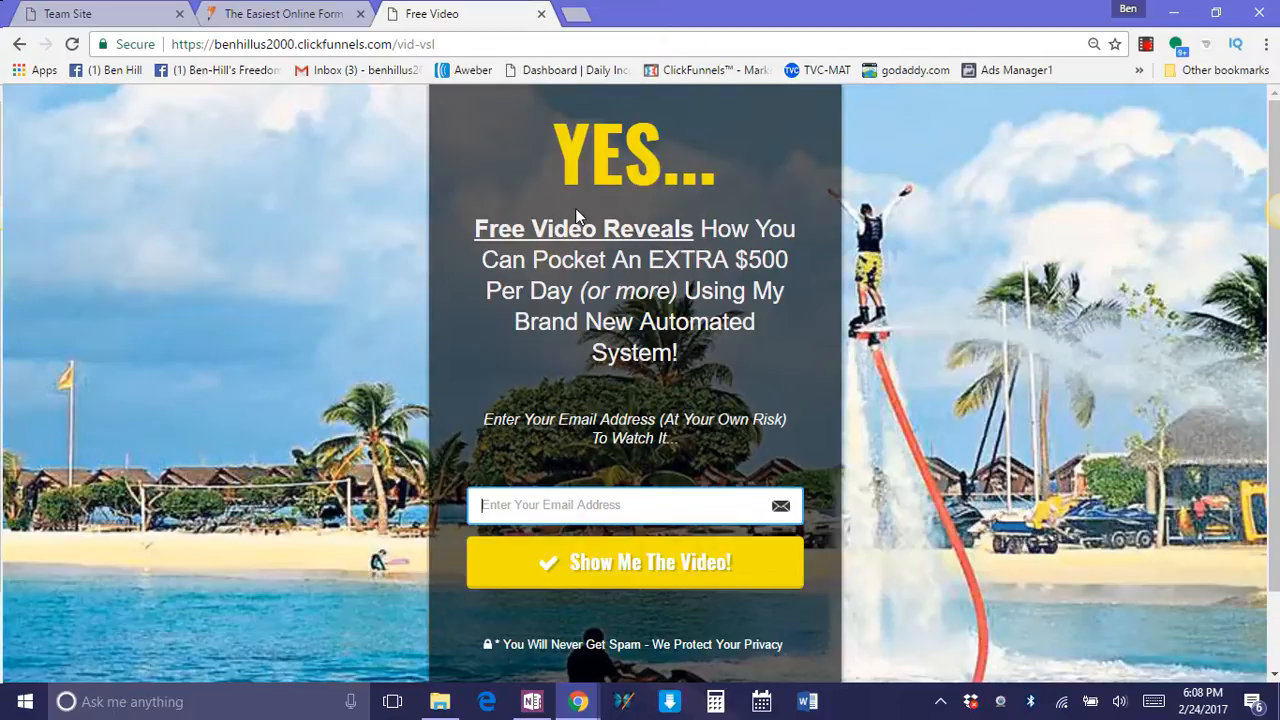
Switch back to the JotForm preview and review the sample-filled application through to its submit option.
{"action": "left_click", "coordinate": [270, 15]}
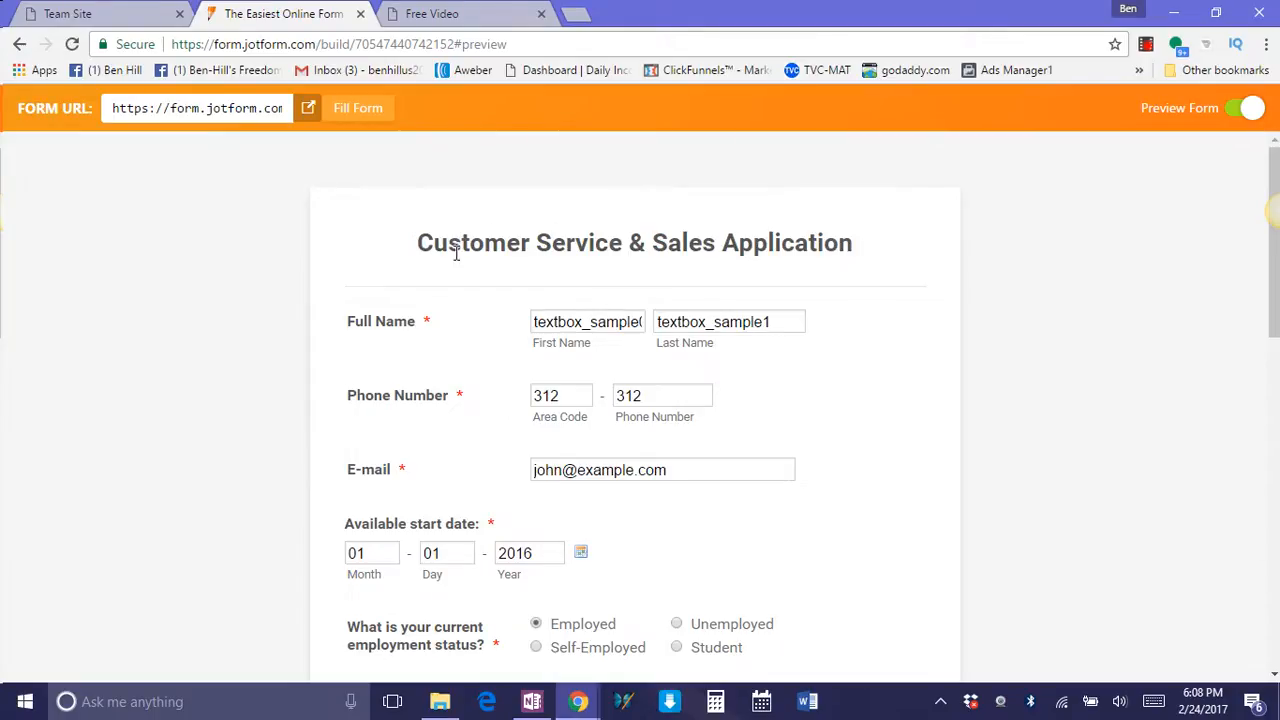
{"action": "scroll", "coordinate": [422, 244], "scroll_direction": "down", "scroll_amount": 5}
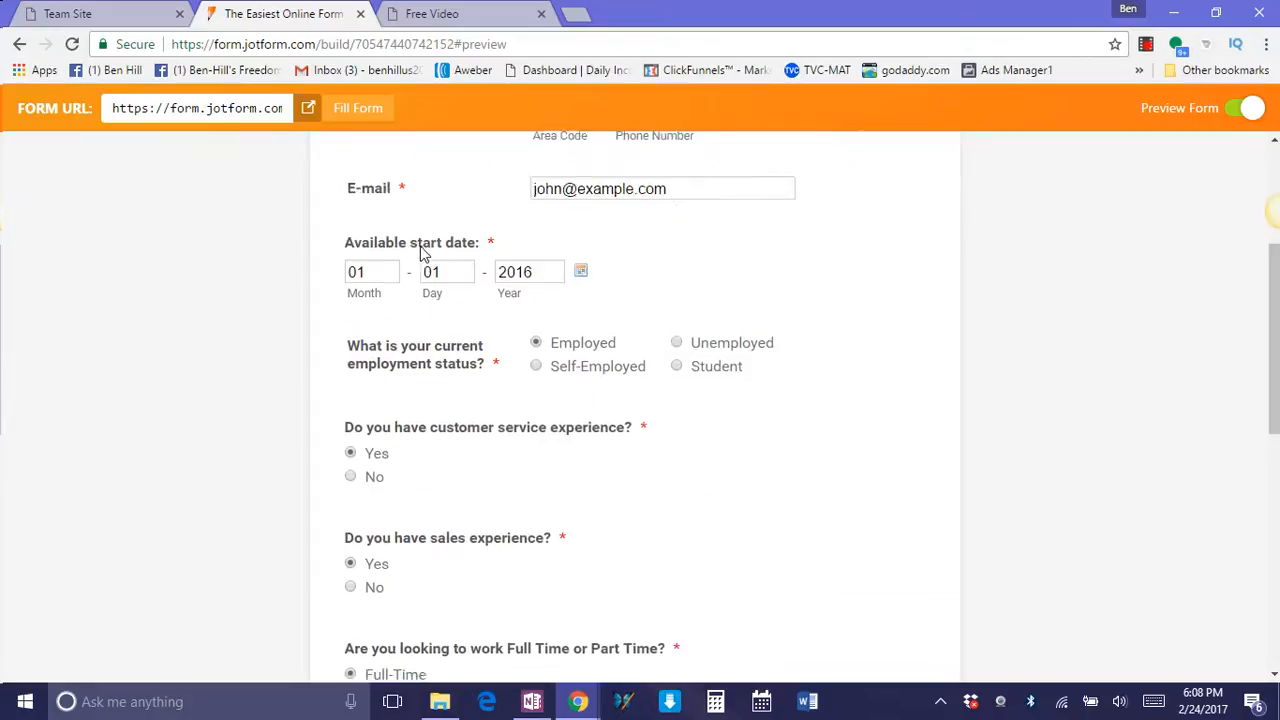
{"action": "scroll", "coordinate": [420, 258], "scroll_direction": "down", "scroll_amount": 1}
{"action": "scroll", "coordinate": [420, 258], "scroll_direction": "down", "scroll_amount": 5}
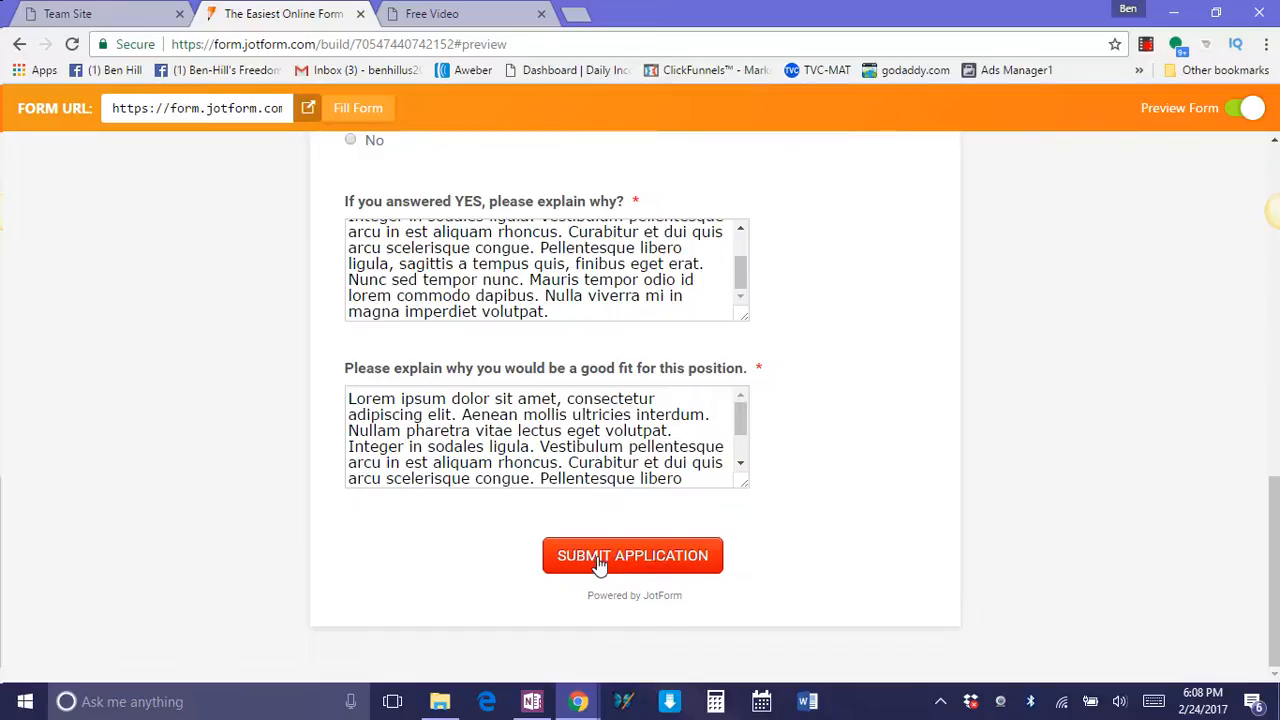
Return to the Free Video landing page, enter a sample e-mail address and request the video.
{"action": "left_click", "coordinate": [450, 14]}
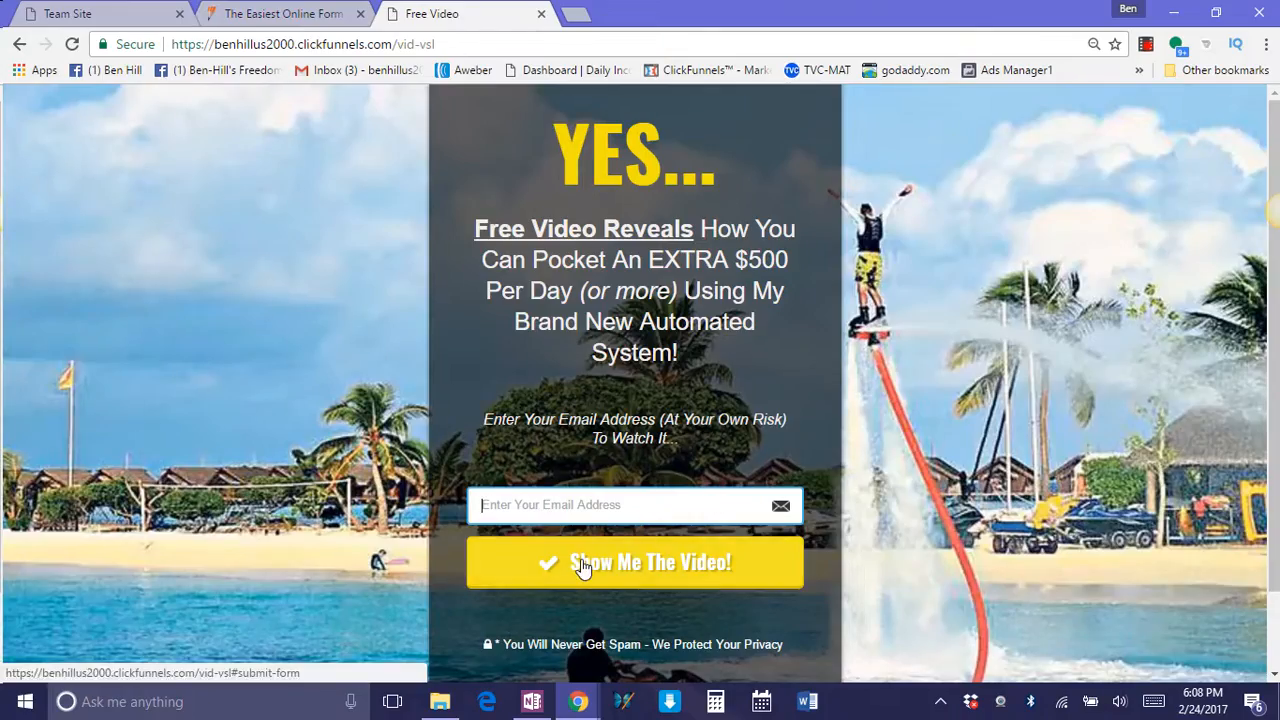
{"action": "left_click", "coordinate": [536, 511]}
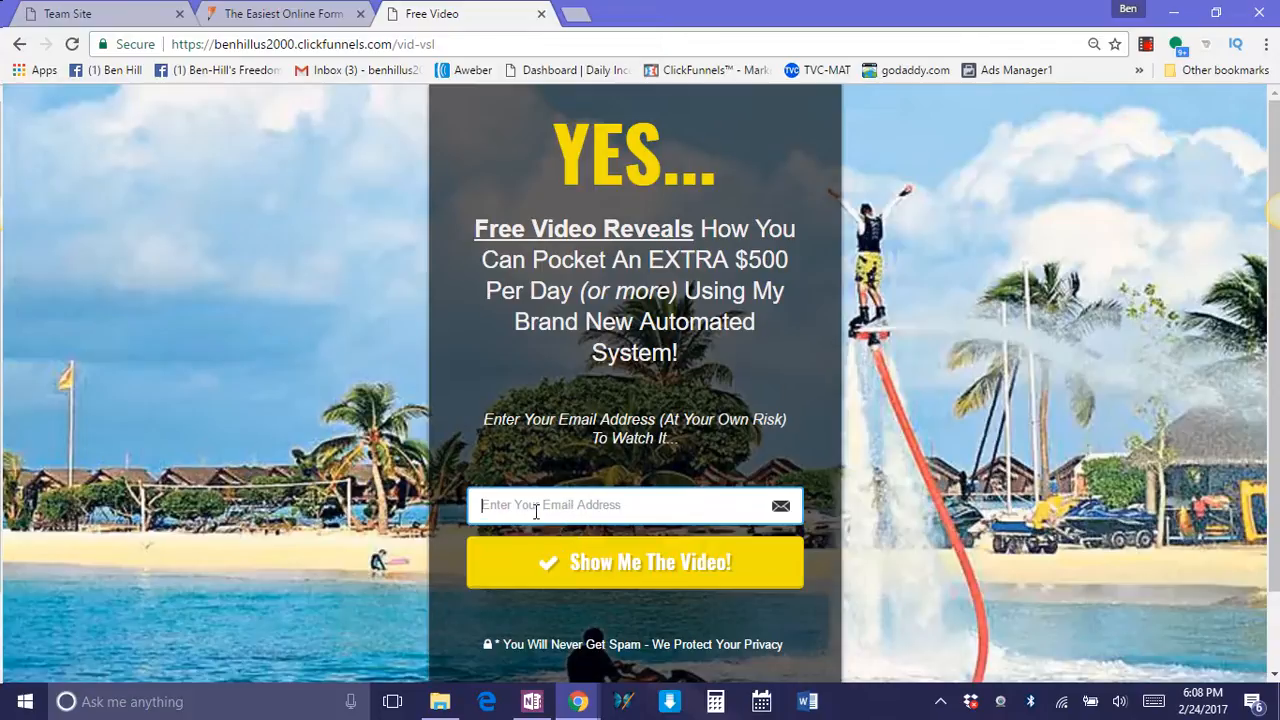
{"action": "type", "text": "dft6r"}
{"action": "left_click", "coordinate": [606, 581]}
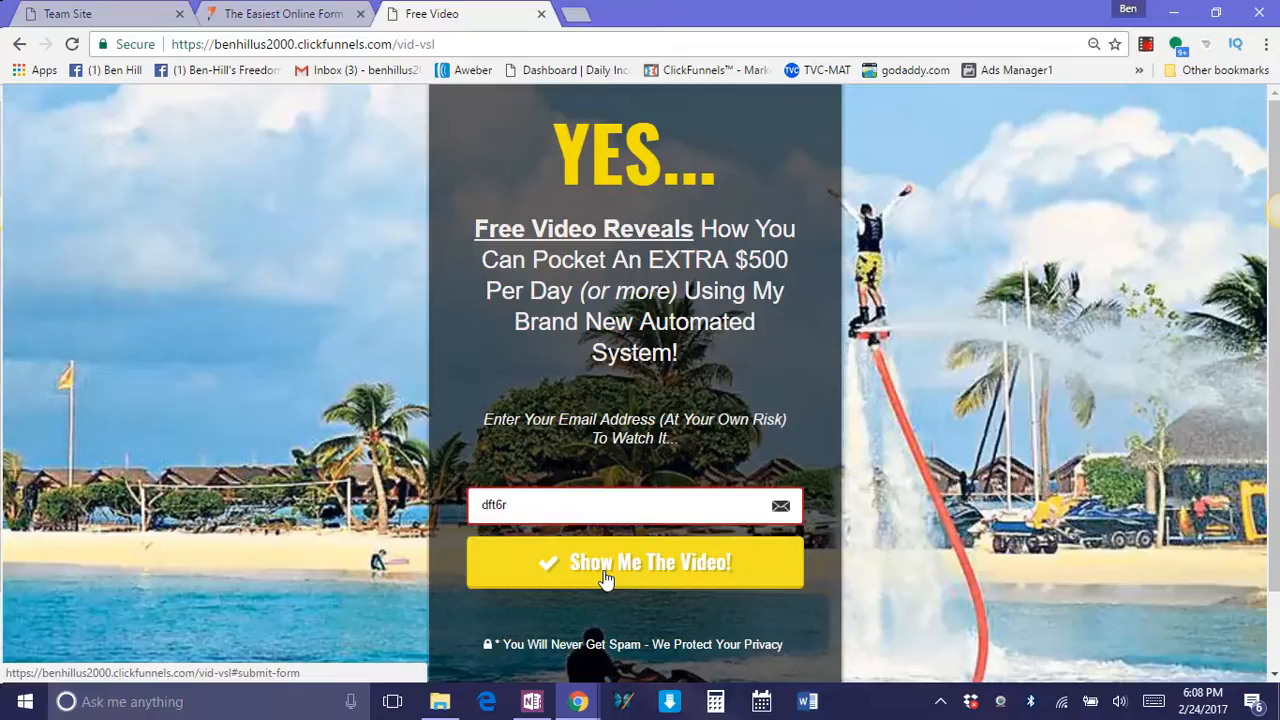
{"action": "left_click", "coordinate": [539, 514]}
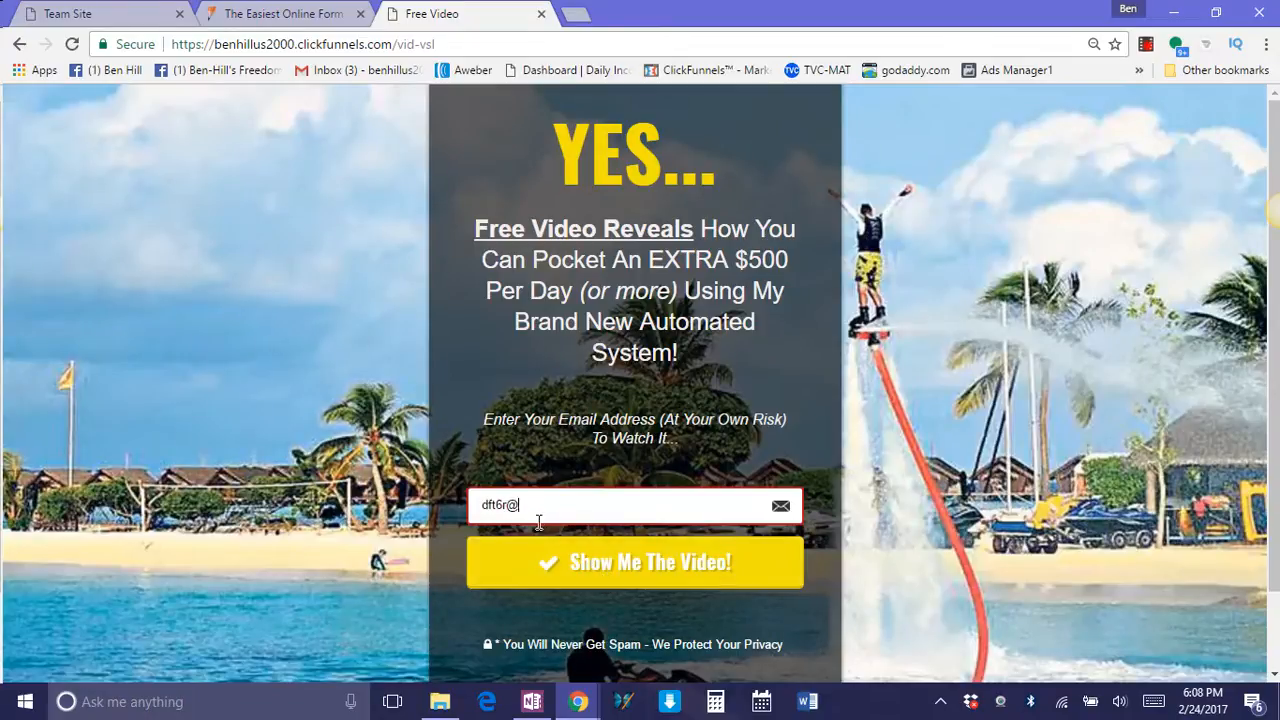
{"action": "type", "text": "@dfvdsfg.co"}
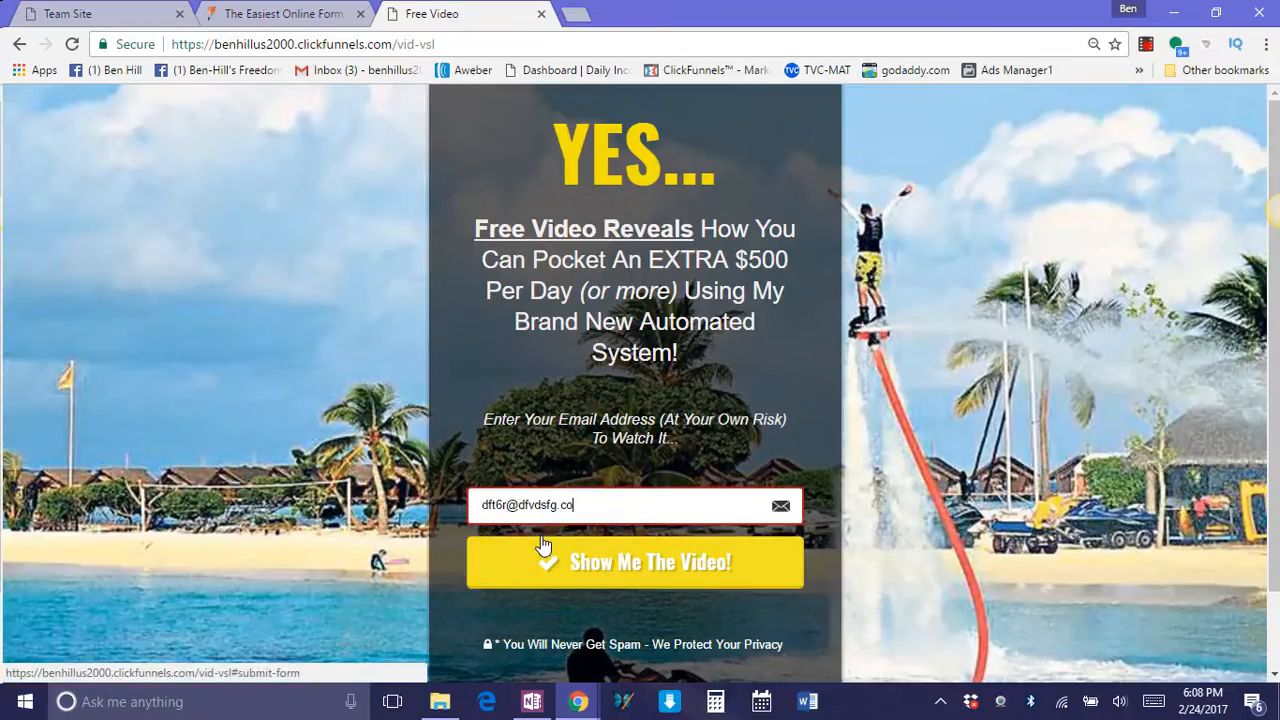
{"action": "type", "text": "m"}
{"action": "left_click", "coordinate": [595, 556]}
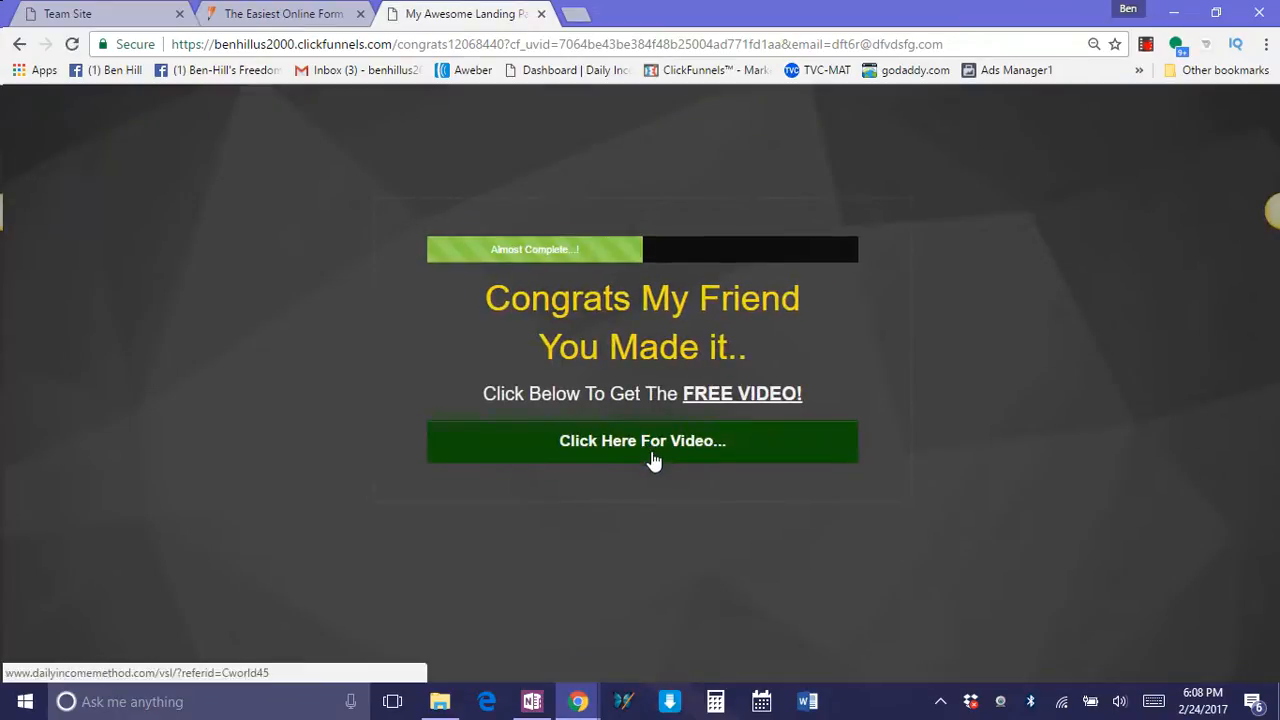
Open the free video from the congratulations page and pause its playback.
{"action": "left_click", "coordinate": [653, 458]}
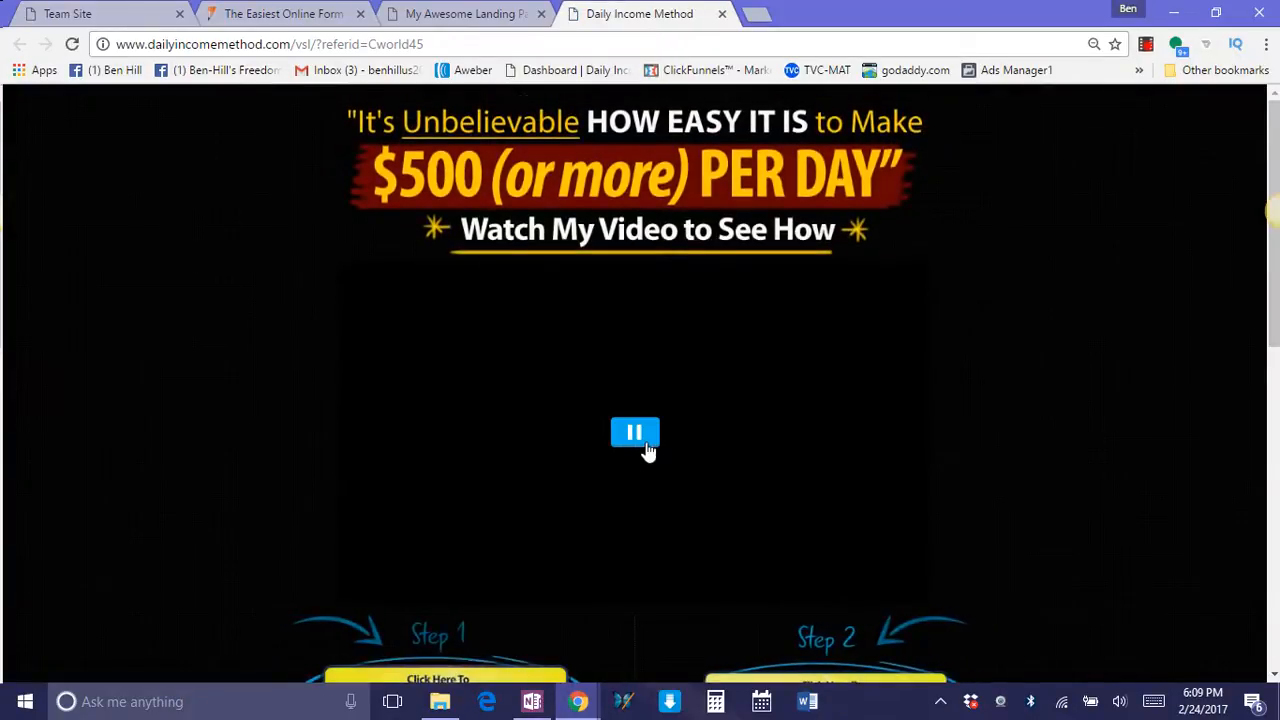
{"action": "left_click", "coordinate": [638, 438]}
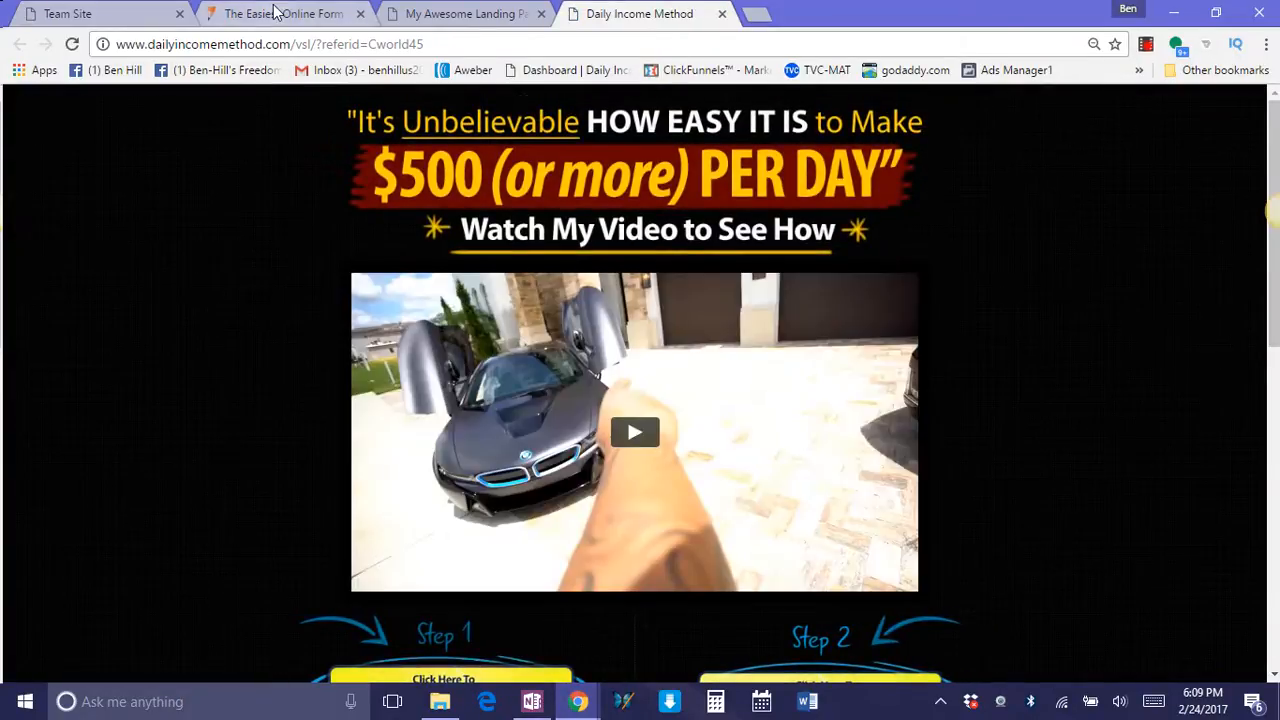
Switch back to the JotForm preview and return to the start of the application form.
{"action": "left_click", "coordinate": [272, 13]}
{"action": "scroll", "coordinate": [903, 551], "scroll_direction": "up", "scroll_amount": 9}
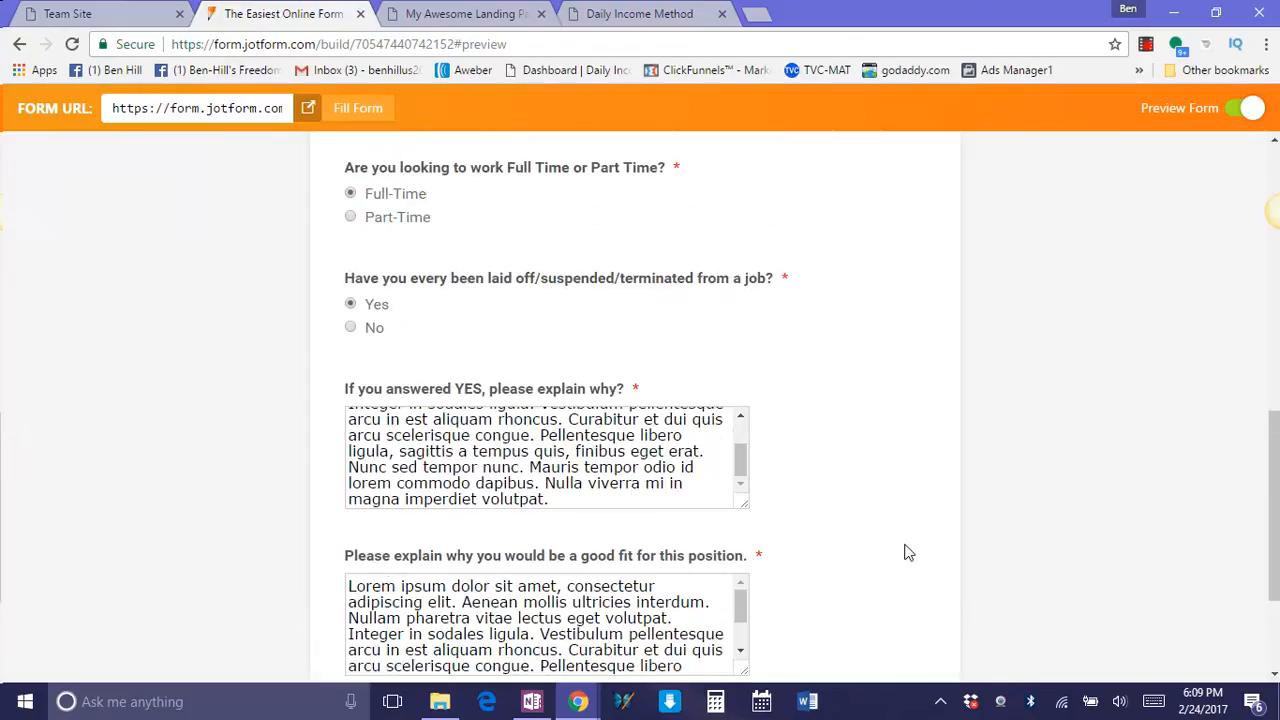
{"action": "scroll", "coordinate": [850, 535], "scroll_direction": "up", "scroll_amount": 1}
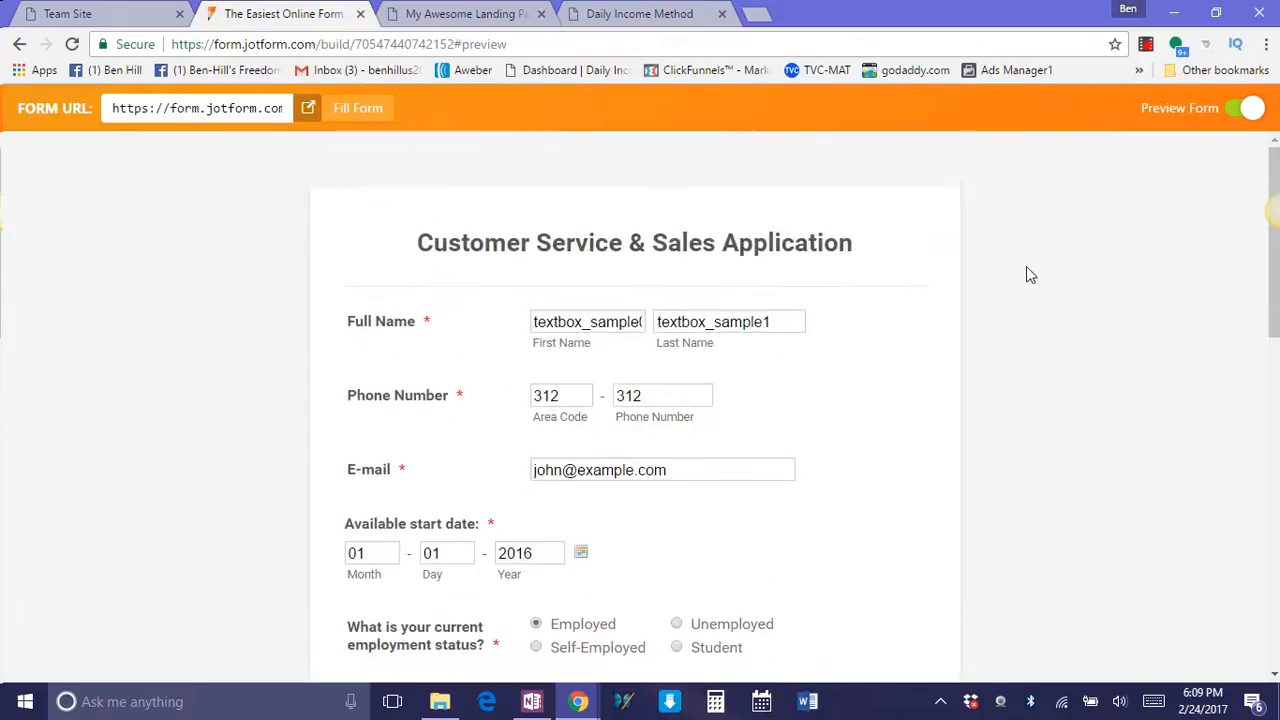
Leave the preview and look through the application's fields in the form builder, including the E-mail field.
{"action": "left_click", "coordinate": [1249, 112]}
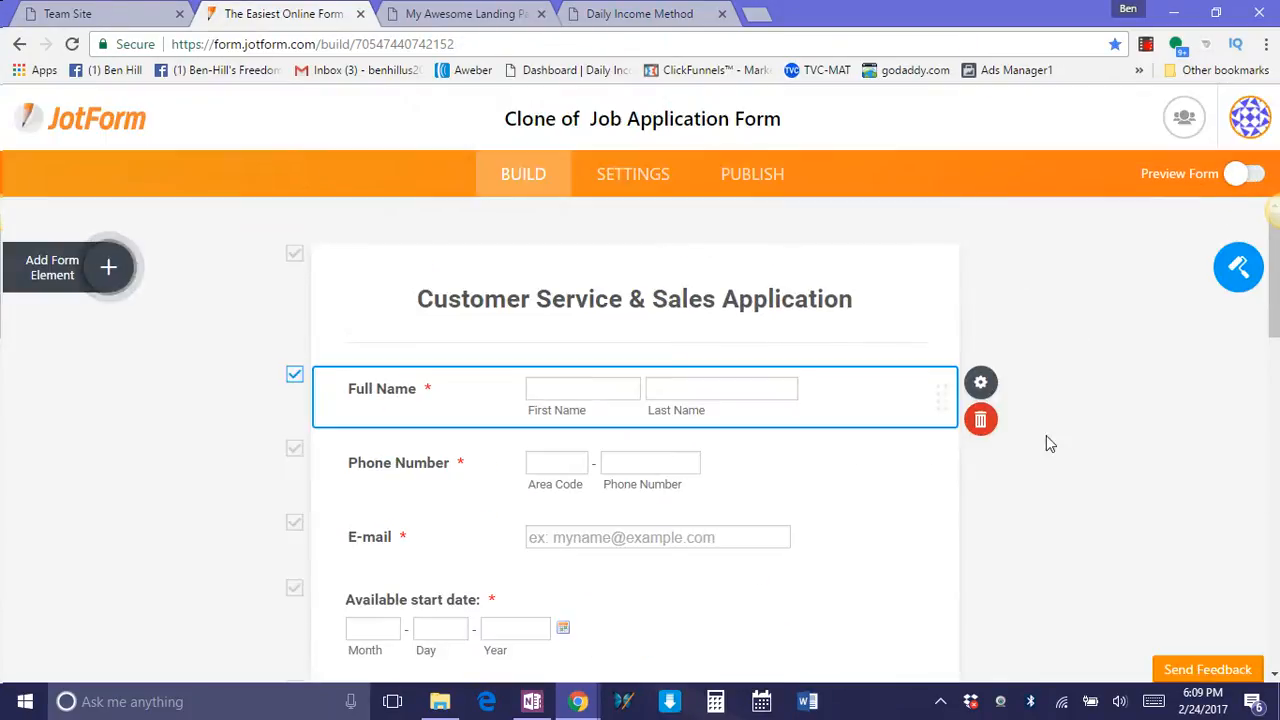
{"action": "scroll", "coordinate": [1068, 478], "scroll_direction": "down", "scroll_amount": 7}
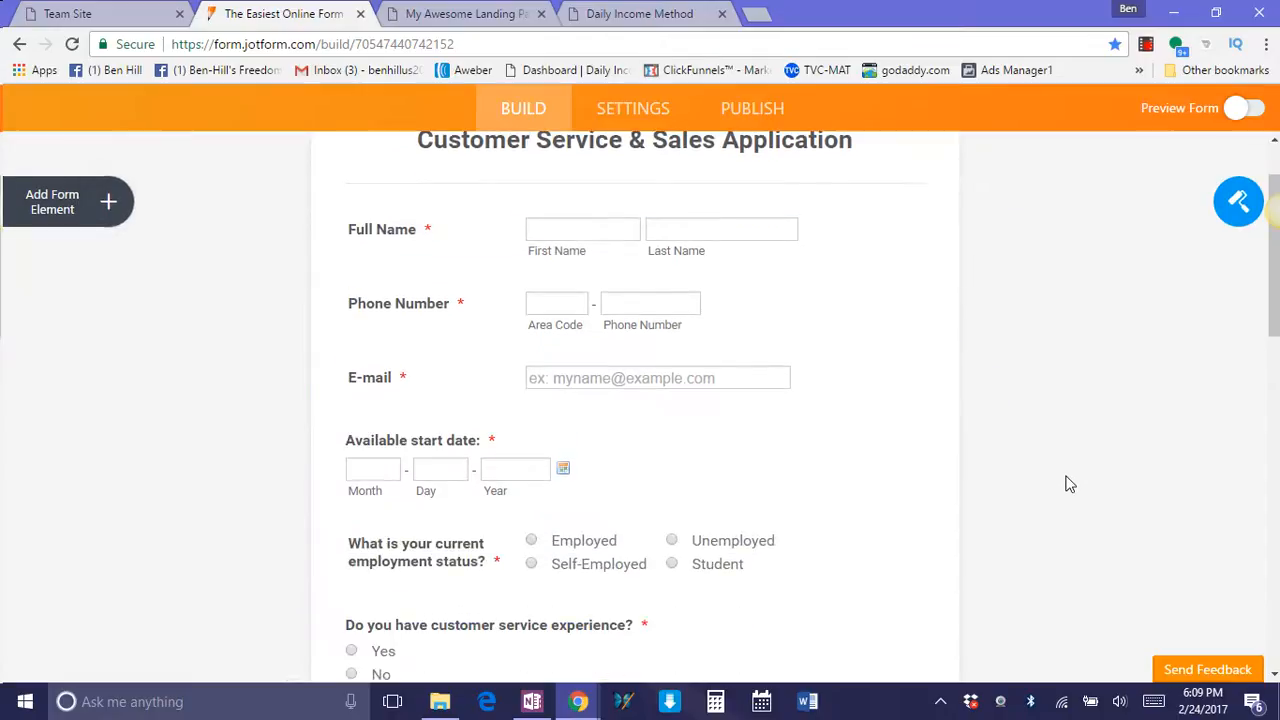
{"action": "scroll", "coordinate": [1059, 485], "scroll_direction": "down", "scroll_amount": 4}
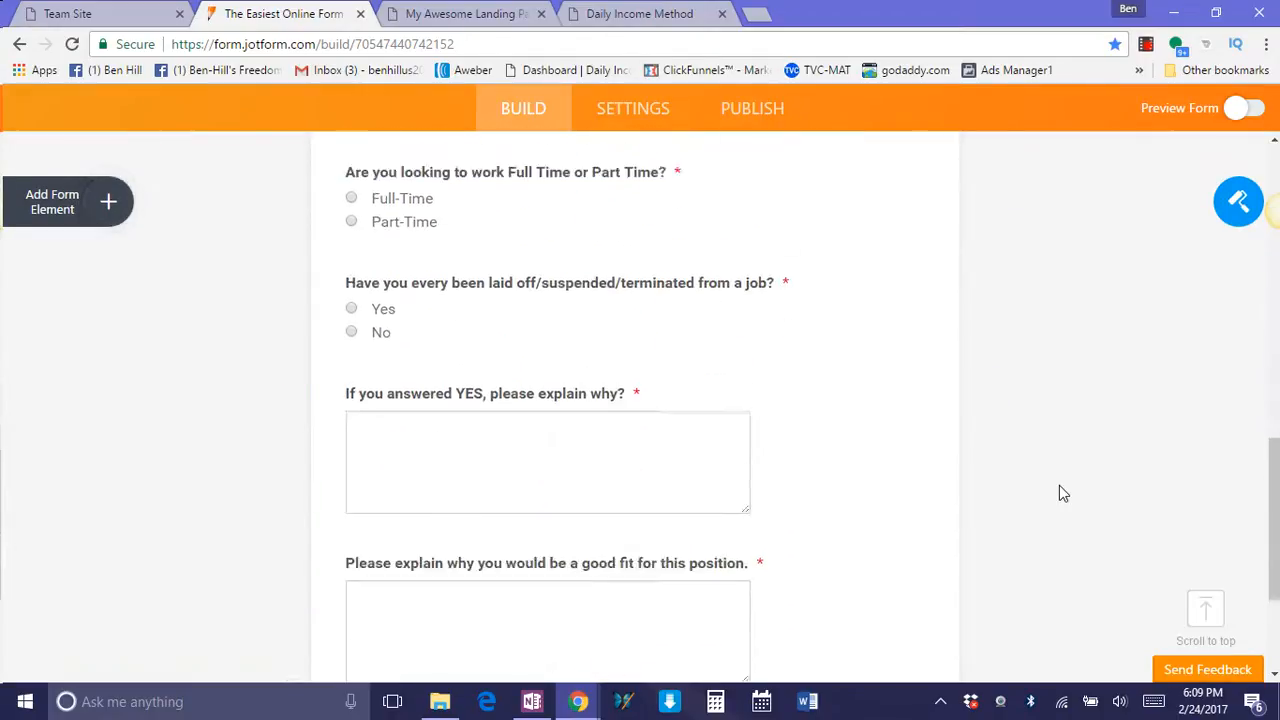
{"action": "scroll", "coordinate": [1000, 490], "scroll_direction": "up", "scroll_amount": 3}
{"action": "scroll", "coordinate": [995, 500], "scroll_direction": "up", "scroll_amount": 8}
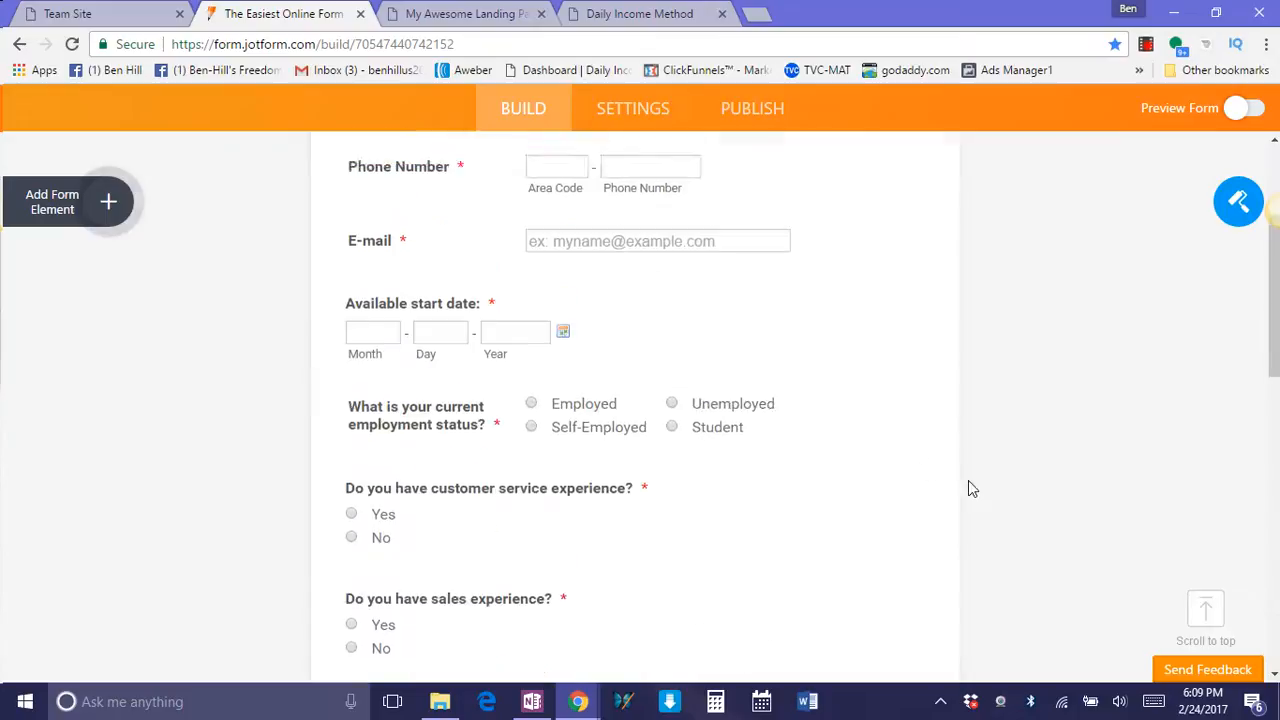
{"action": "scroll", "coordinate": [872, 433], "scroll_direction": "down", "scroll_amount": 3}
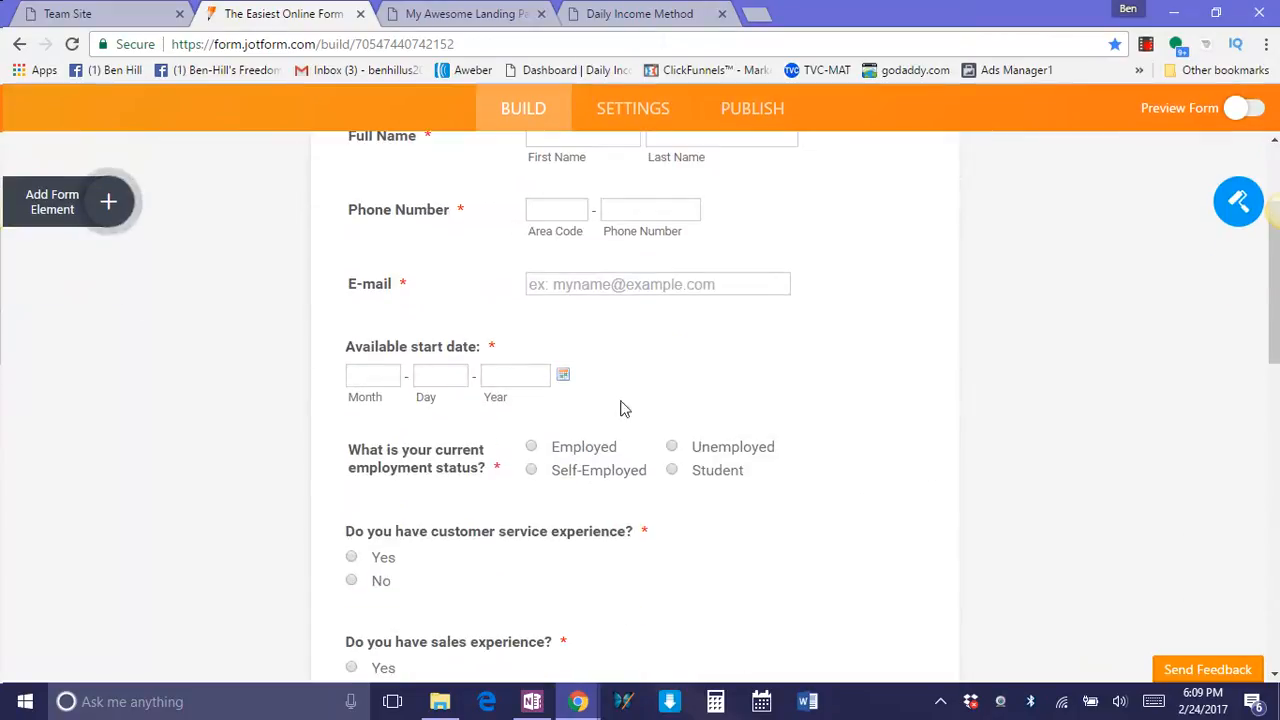
{"action": "left_click", "coordinate": [556, 284]}
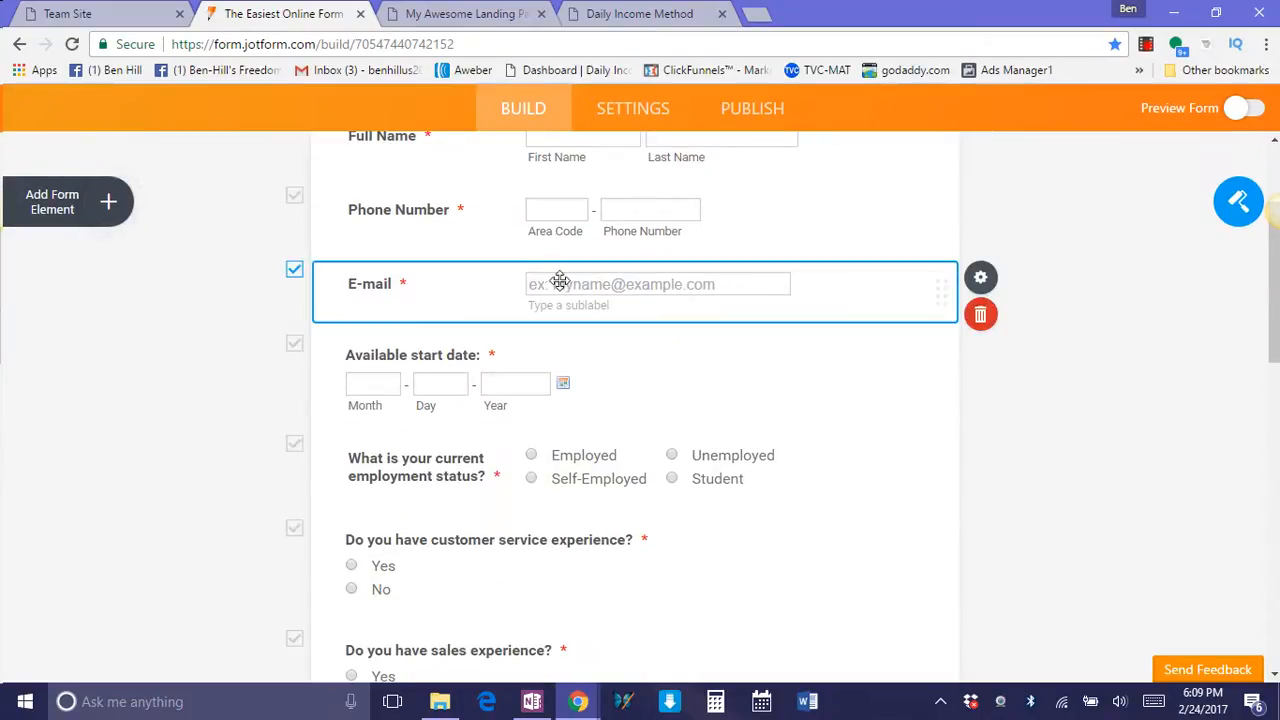
{"action": "left_click", "coordinate": [781, 409]}
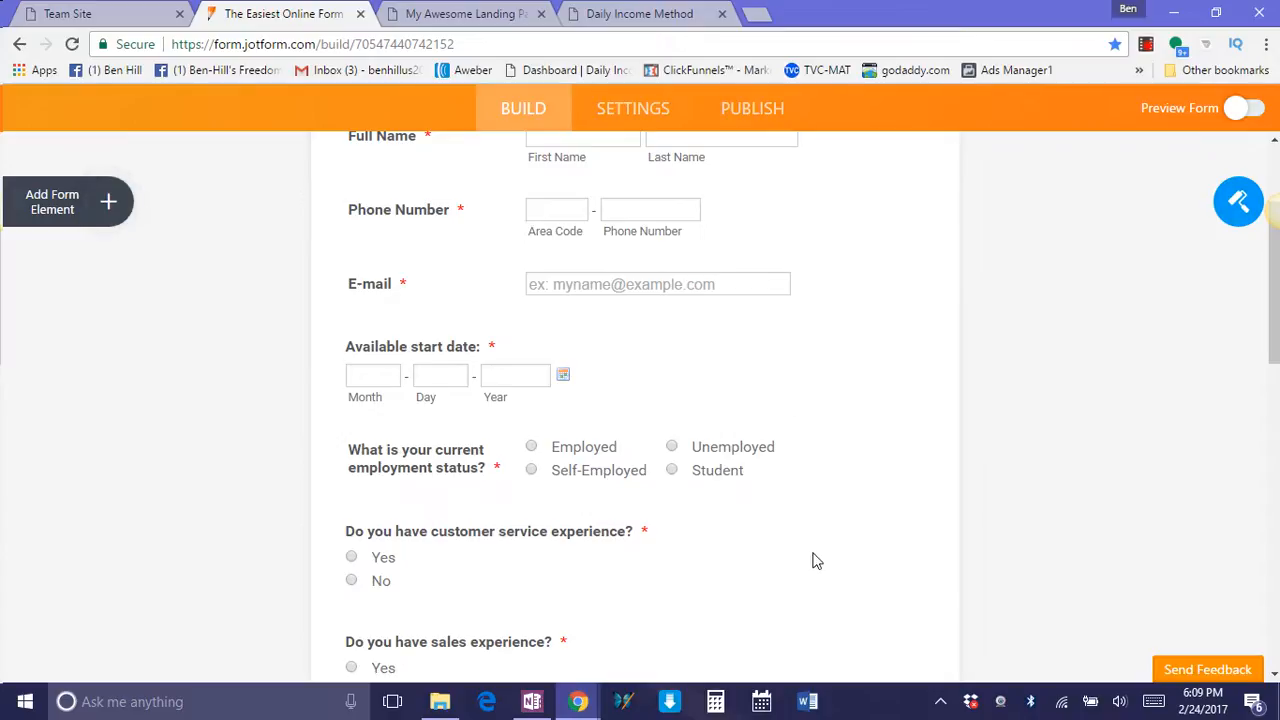
Examine the application form from the E-mail field down to the Submit Application option.
{"action": "scroll", "coordinate": [870, 560], "scroll_direction": "down", "scroll_amount": 1}
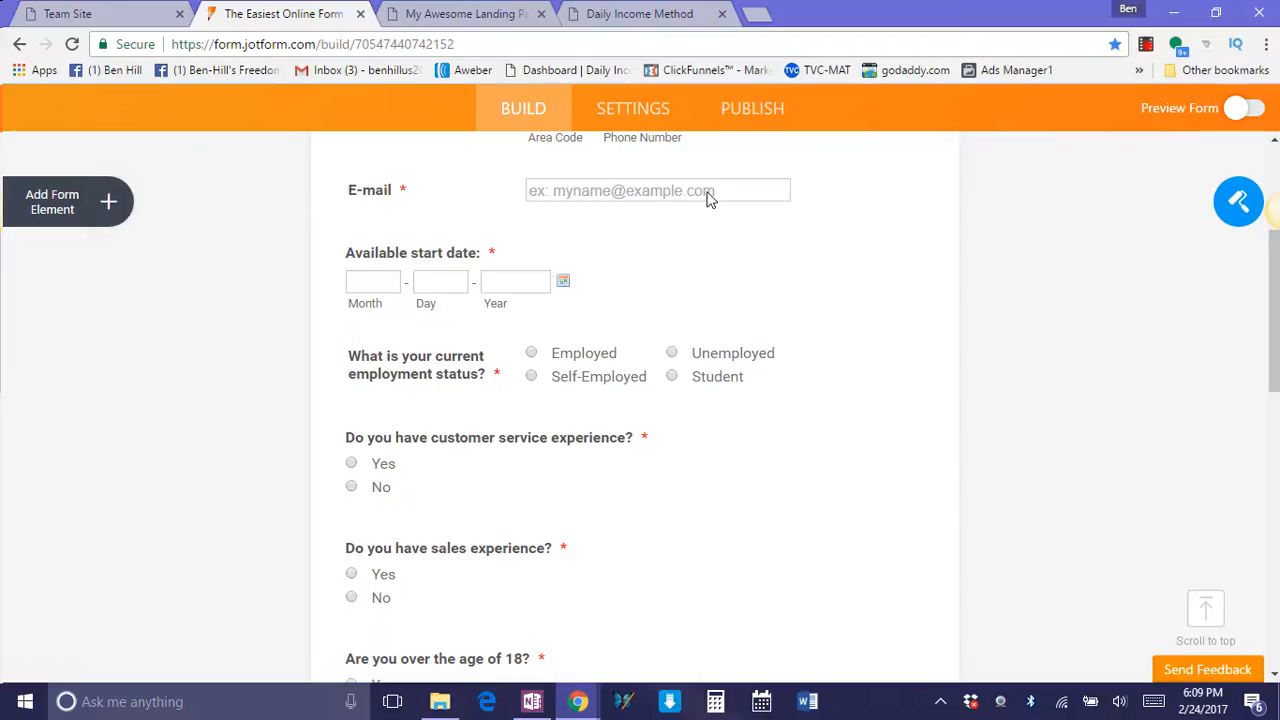
{"action": "left_click_drag", "start_coordinate": [708, 193], "coordinate": [589, 197]}
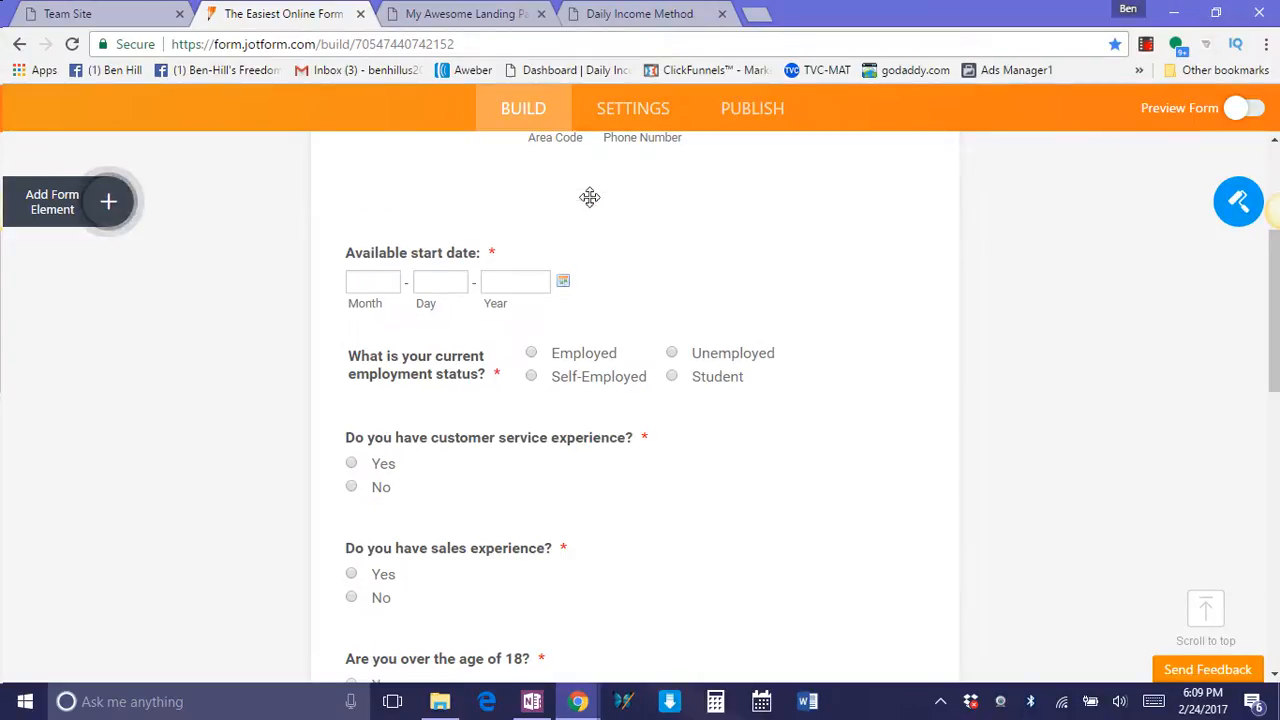
{"action": "left_click", "coordinate": [700, 260]}
{"action": "scroll", "coordinate": [980, 470], "scroll_direction": "down", "scroll_amount": 8}
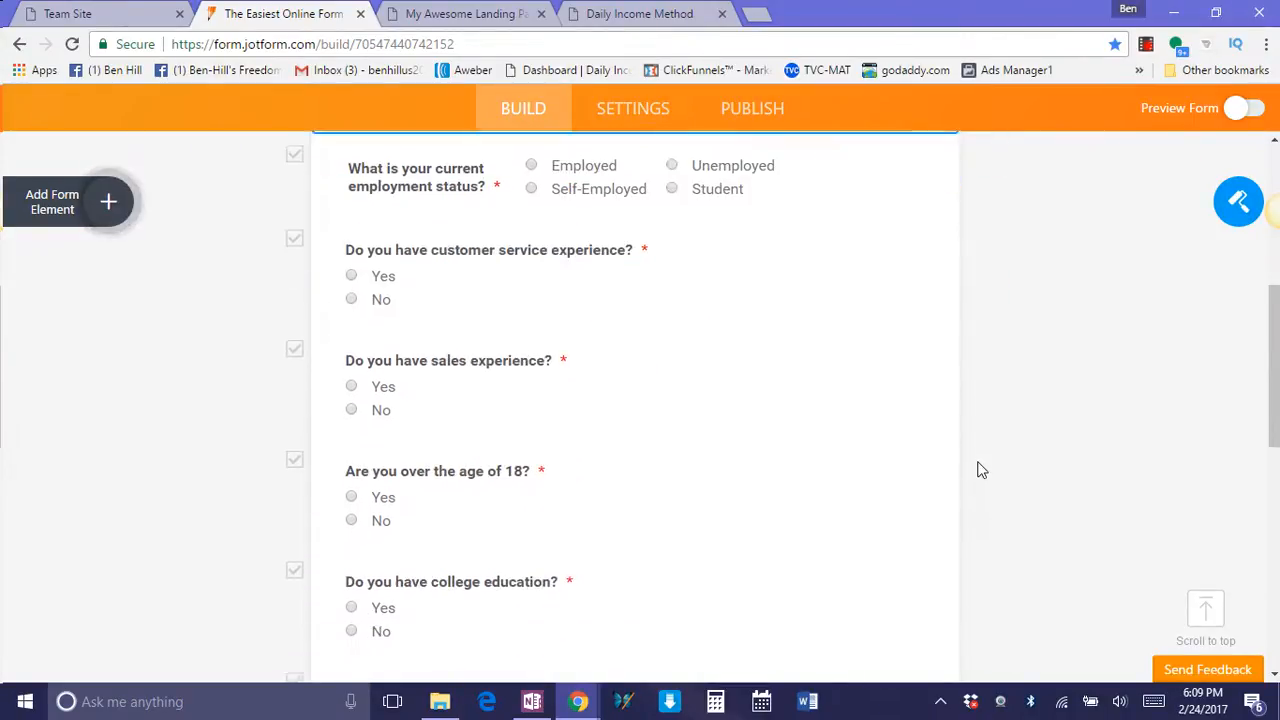
{"action": "scroll", "coordinate": [980, 478], "scroll_direction": "down", "scroll_amount": 3}
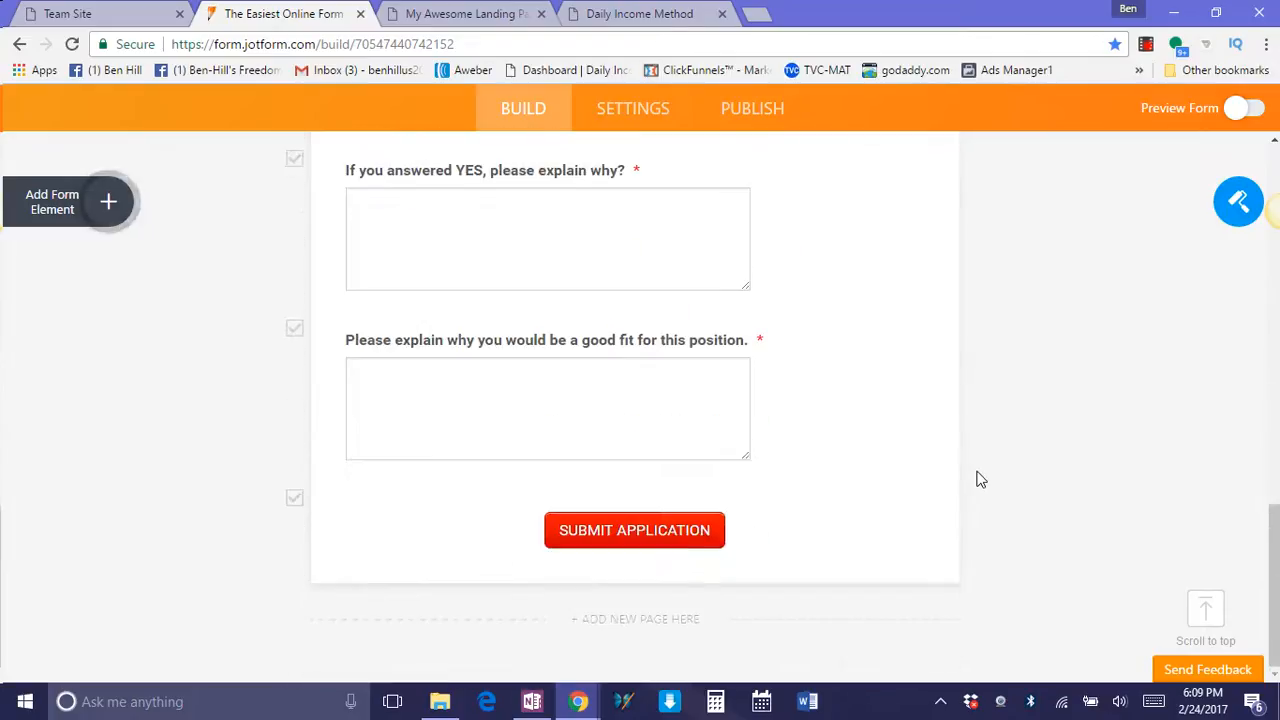
{"action": "scroll", "coordinate": [665, 533], "scroll_direction": "up", "scroll_amount": 2}
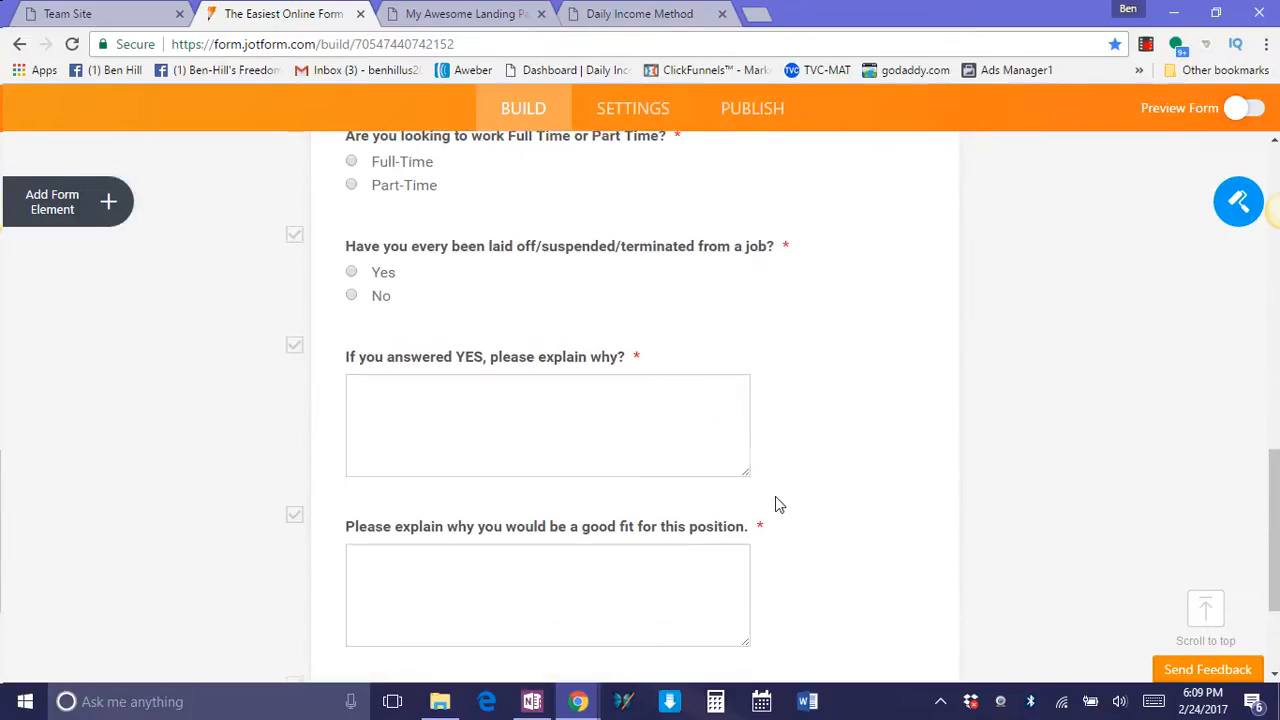
{"action": "scroll", "coordinate": [774, 503], "scroll_direction": "down", "scroll_amount": 2}
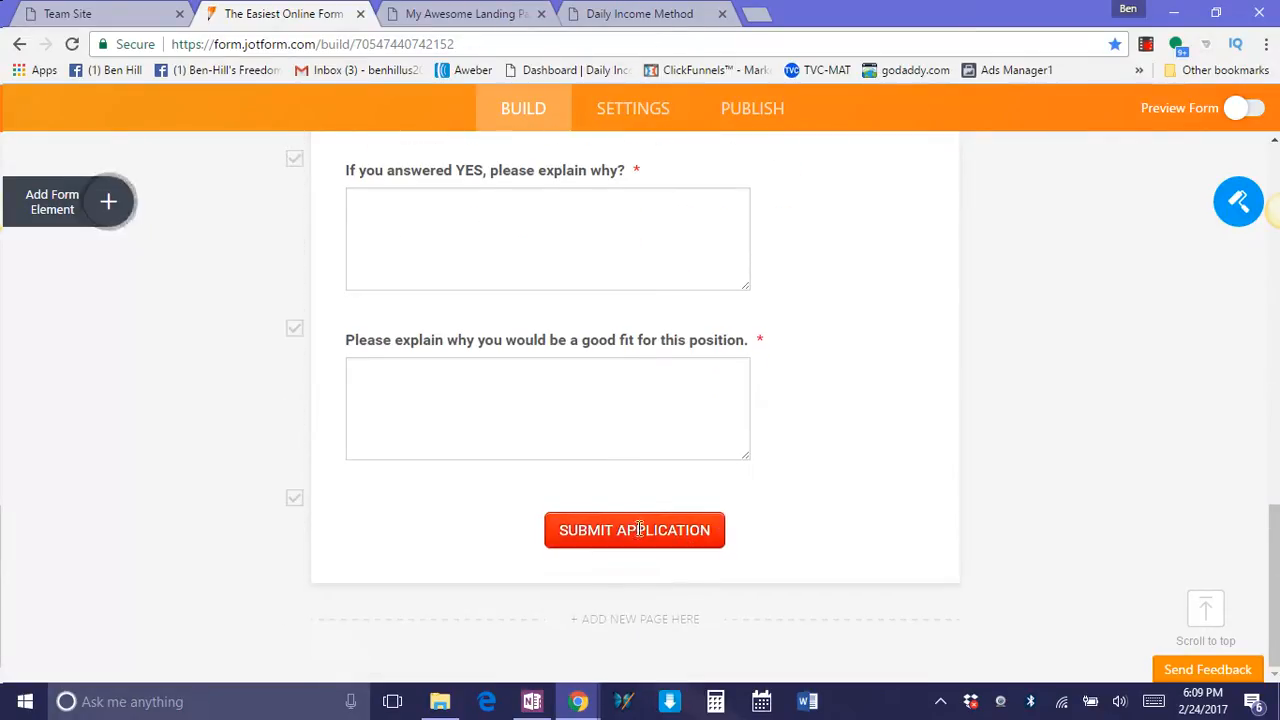
Open the form's Thank You page settings and highlight the full external redirect link.
{"action": "left_click", "coordinate": [645, 110]}
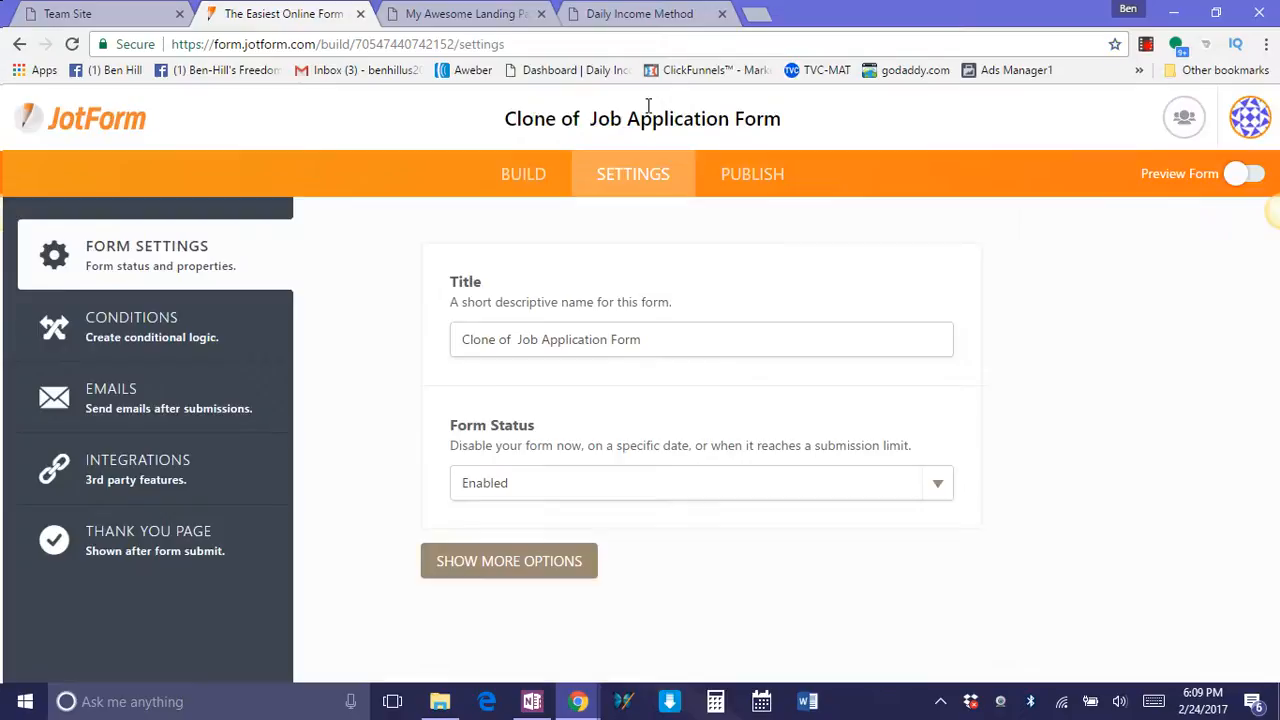
{"action": "left_click", "coordinate": [205, 548]}
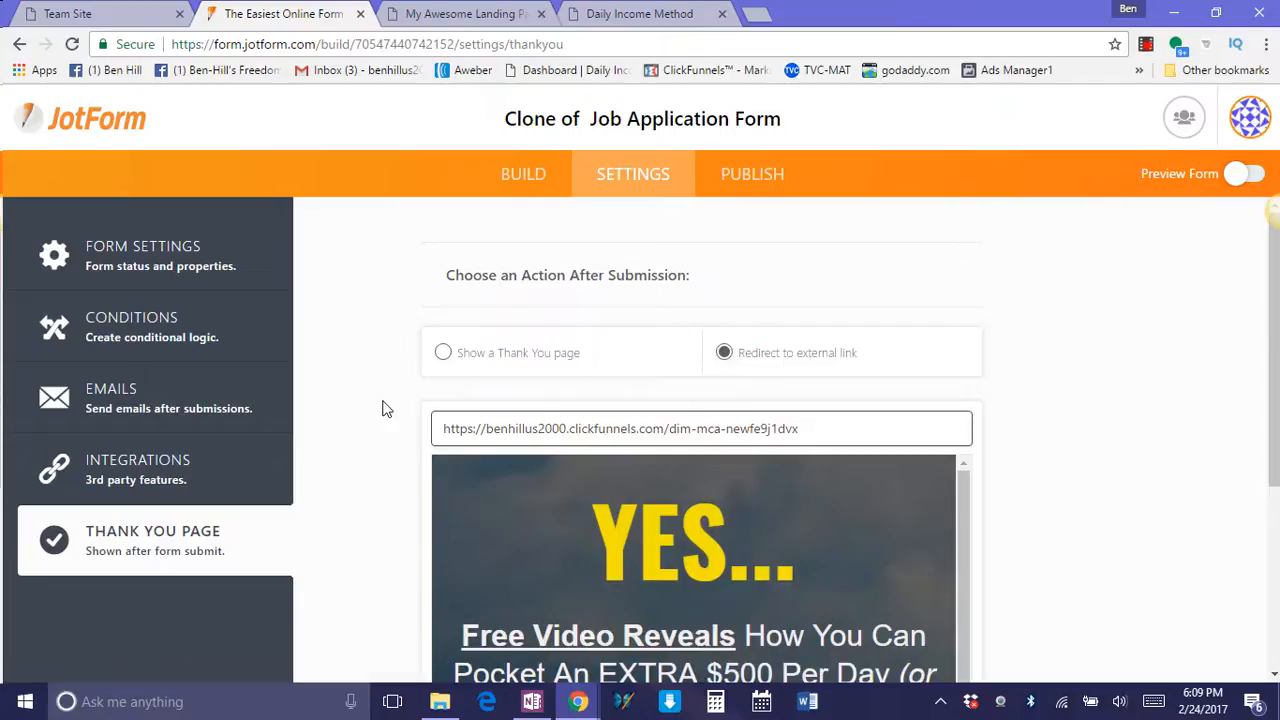
{"action": "scroll", "coordinate": [383, 401], "scroll_direction": "down", "scroll_amount": 1}
{"action": "scroll", "coordinate": [440, 423], "scroll_direction": "down", "scroll_amount": 4}
{"action": "scroll", "coordinate": [439, 431], "scroll_direction": "up", "scroll_amount": 4}
{"action": "left_click_drag", "start_coordinate": [799, 428], "coordinate": [440, 430]}
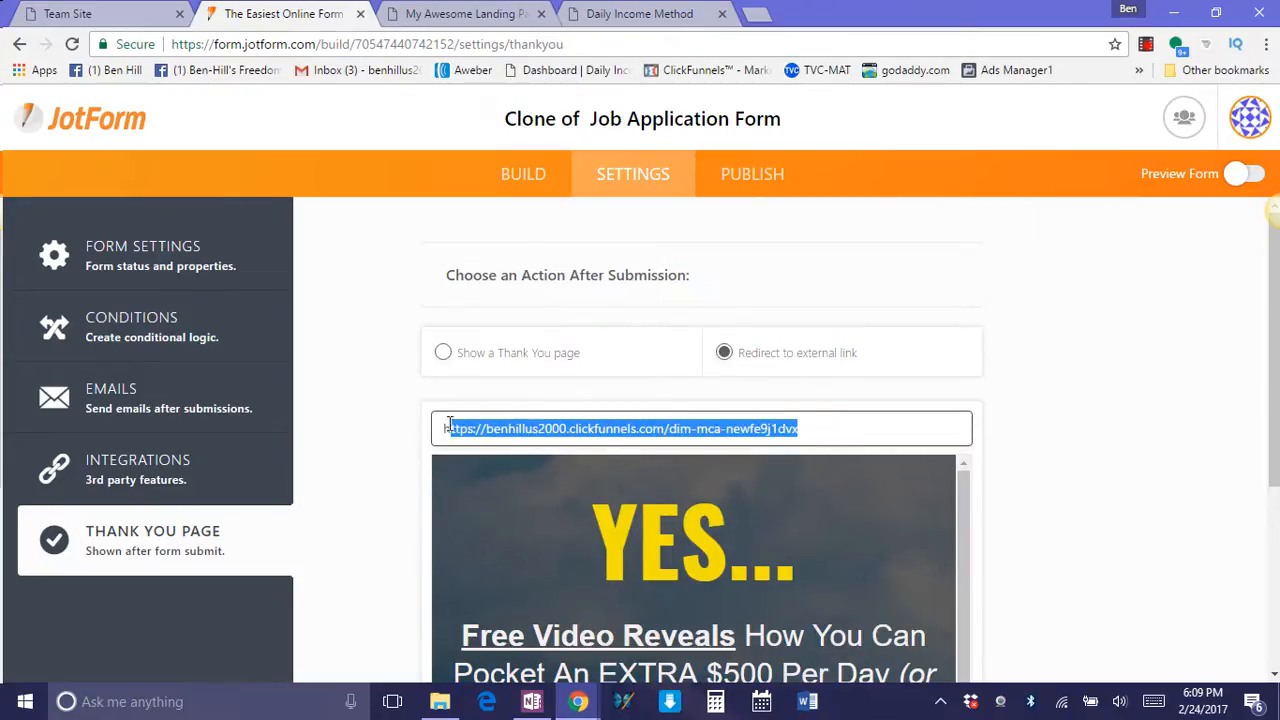
Open the Daily Income Method members dashboard in a new tab, log in and pause the Step 1 video.
{"action": "left_click", "coordinate": [748, 14]}
{"action": "left_click", "coordinate": [553, 72]}
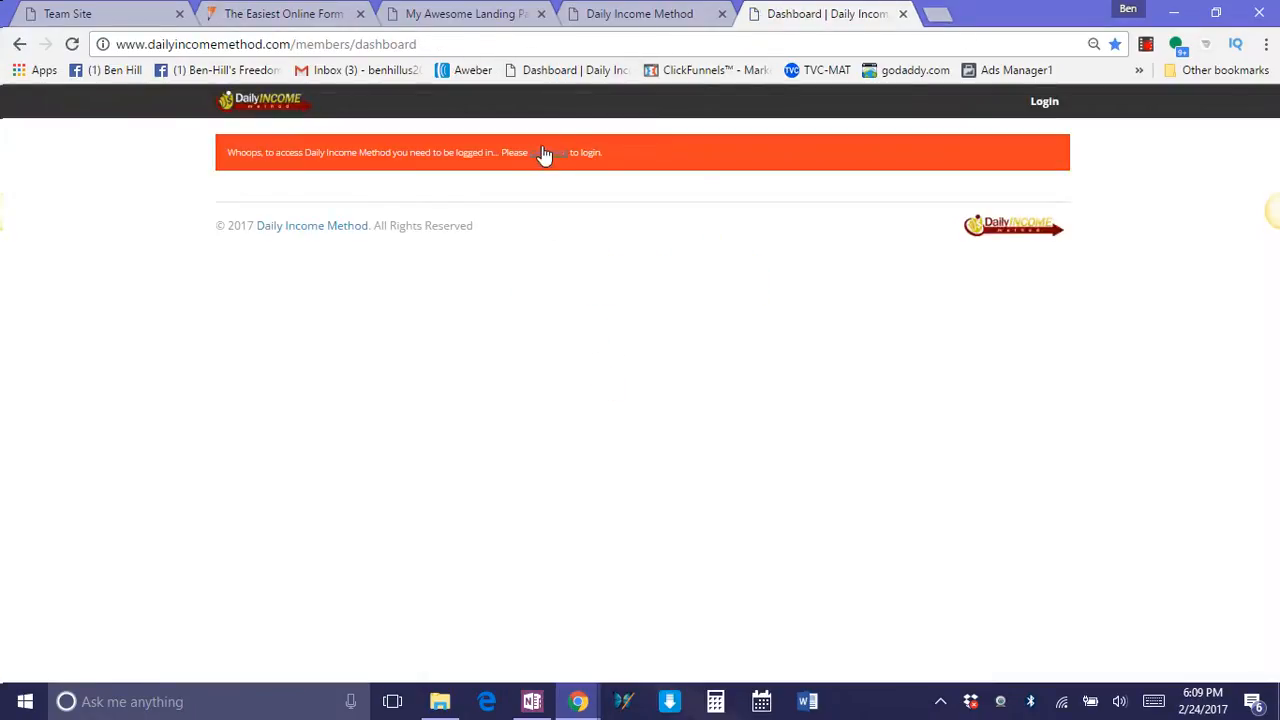
{"action": "left_click", "coordinate": [548, 153]}
{"action": "left_click", "coordinate": [603, 368]}
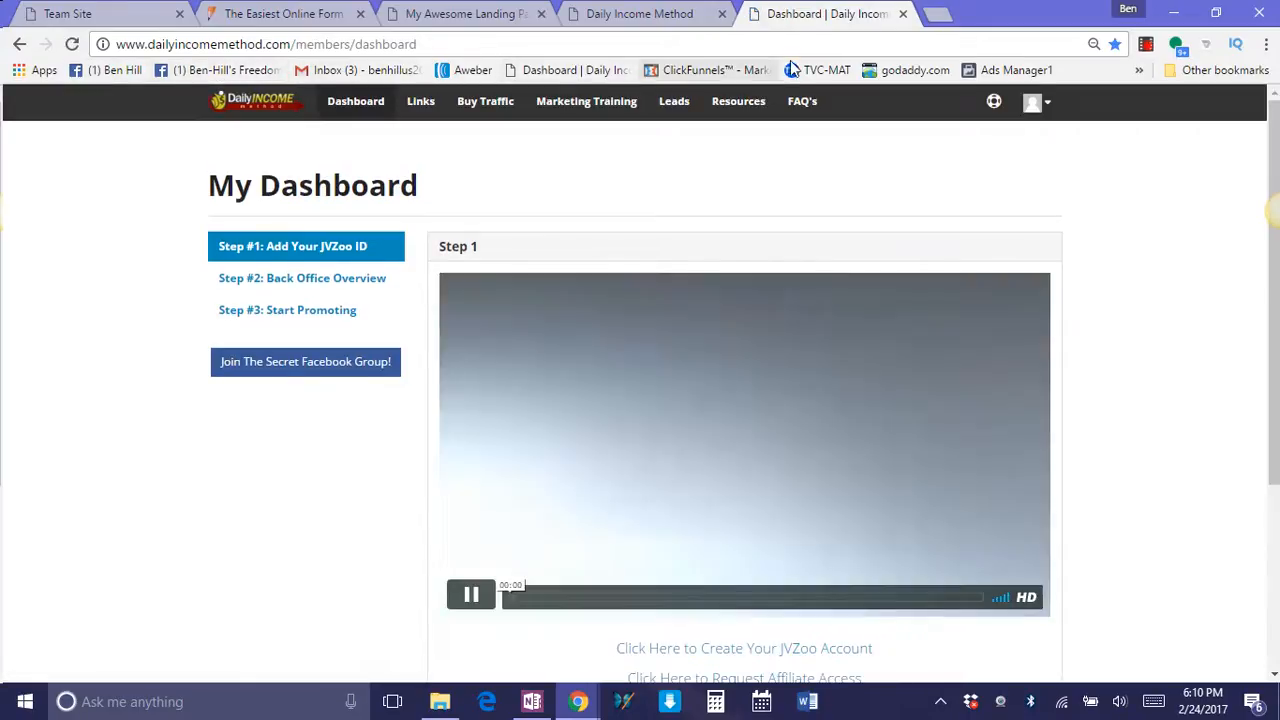
{"action": "left_click", "coordinate": [474, 596]}
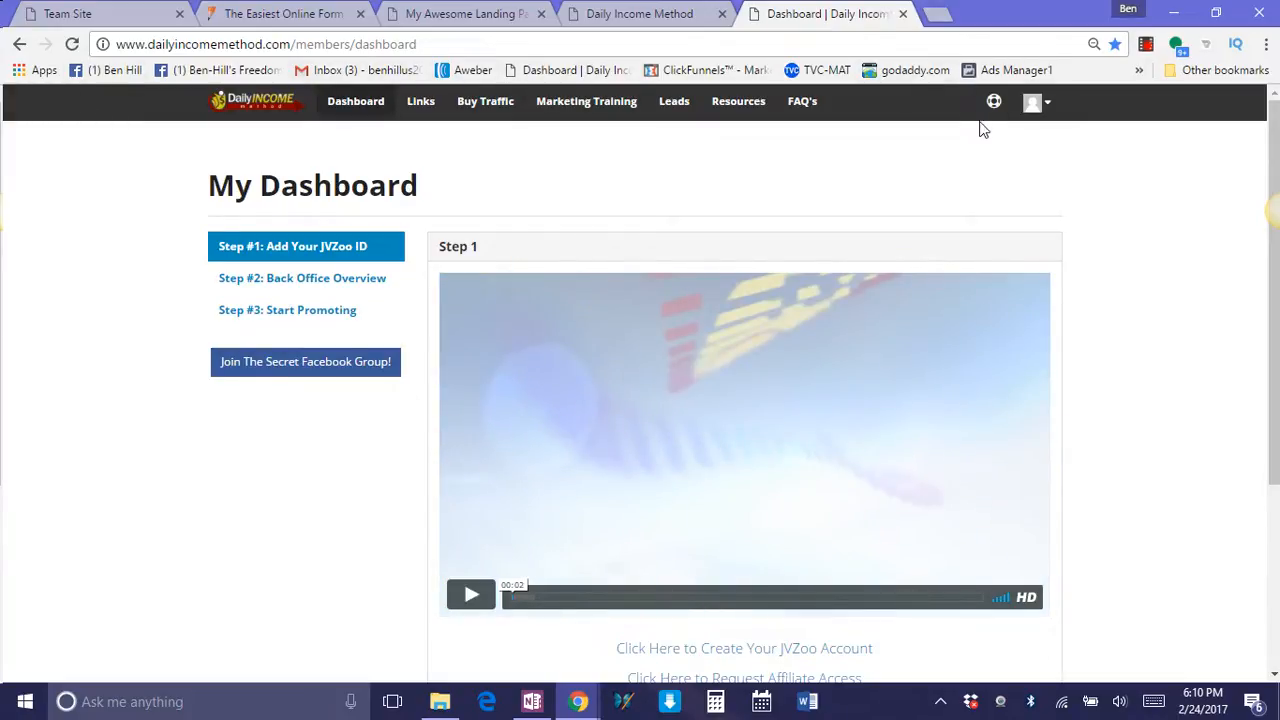
Open the members' My Links page and display the page links for the first capture page.
{"action": "left_click", "coordinate": [421, 102]}
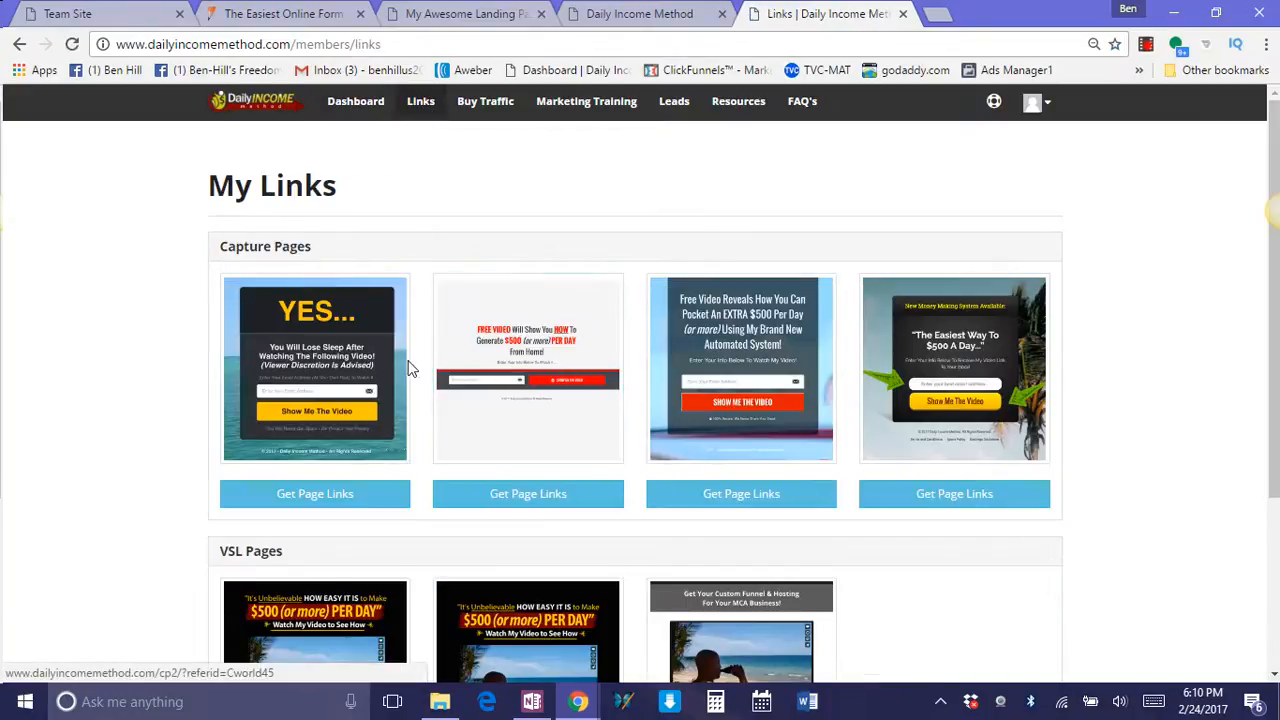
{"action": "scroll", "coordinate": [406, 360], "scroll_direction": "down", "scroll_amount": 1}
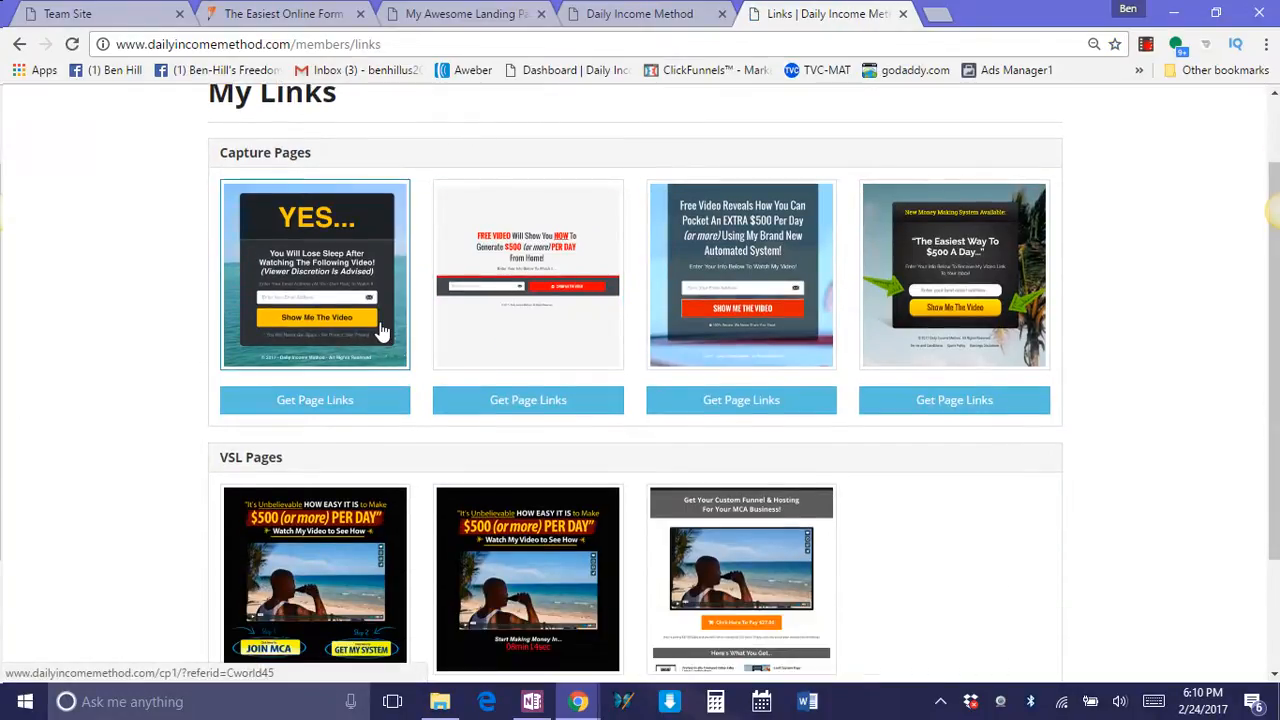
{"action": "left_click", "coordinate": [331, 408]}
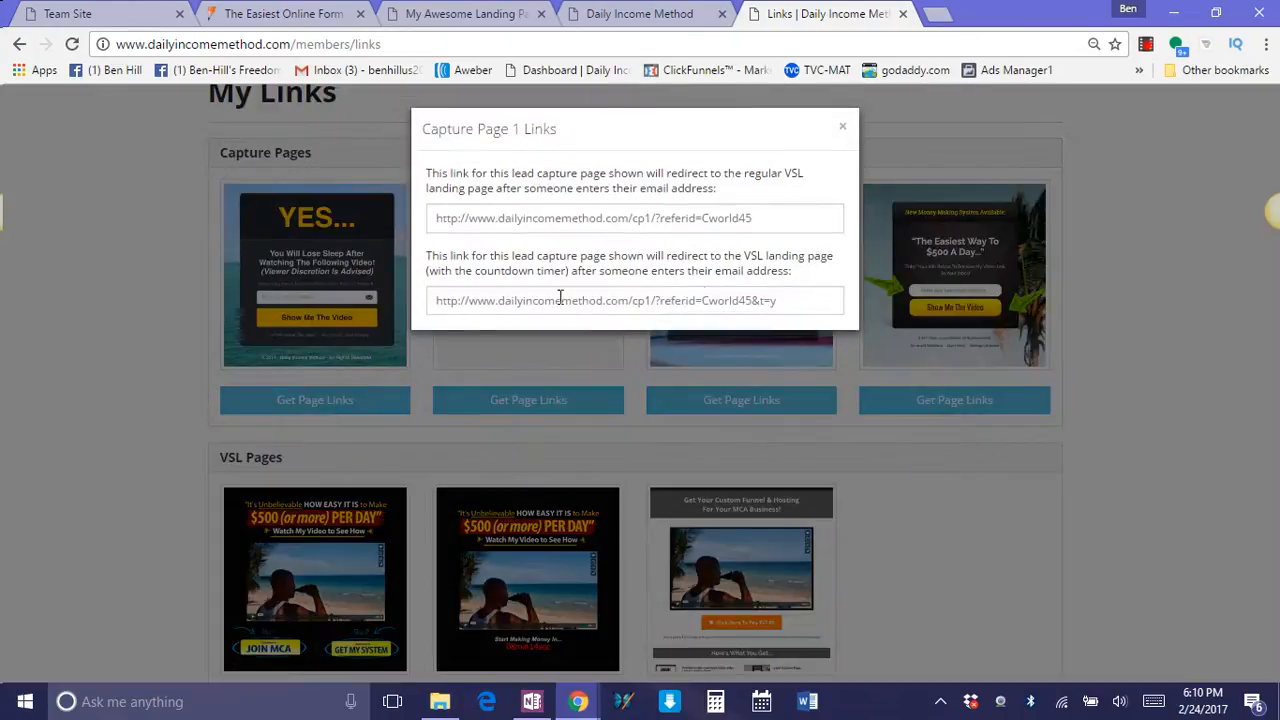
Compare the two Capture Page 1 links and copy the one that redirects to the regular VSL landing page.
{"action": "left_click_drag", "start_coordinate": [758, 218], "coordinate": [391, 218]}
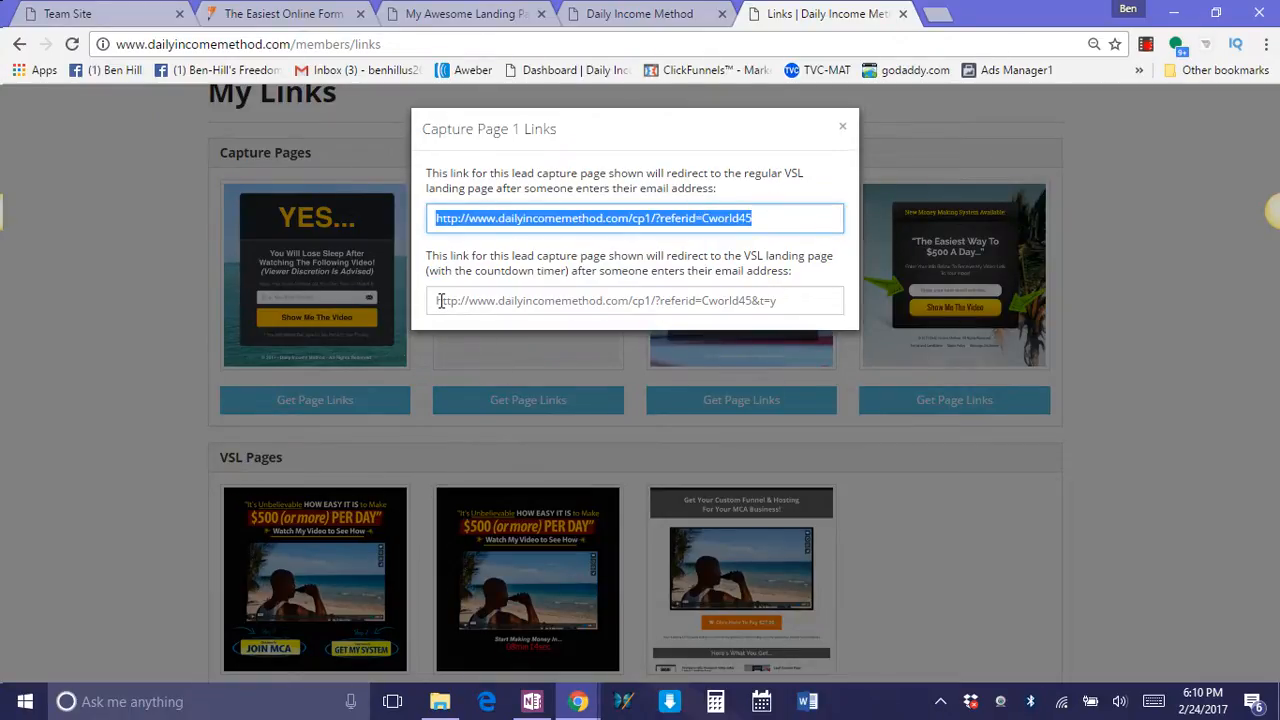
{"action": "left_click_drag", "start_coordinate": [440, 301], "coordinate": [773, 304]}
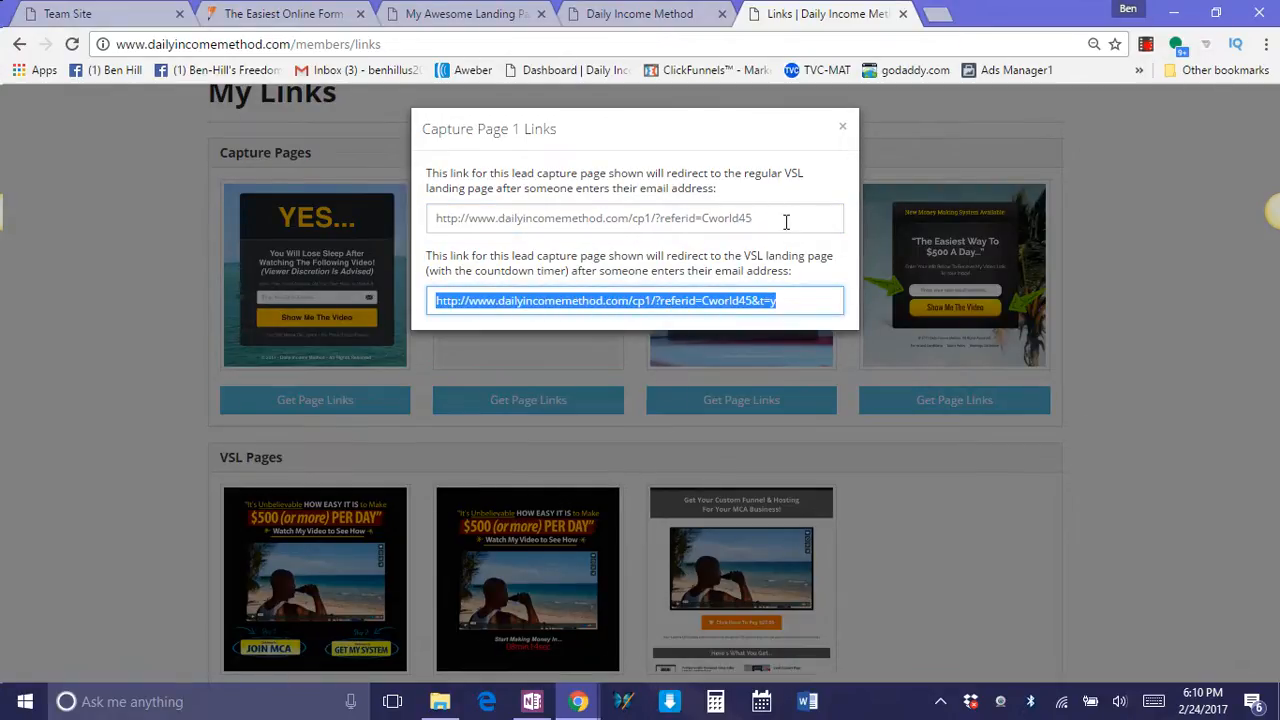
{"action": "left_click_drag", "start_coordinate": [786, 222], "coordinate": [398, 228]}
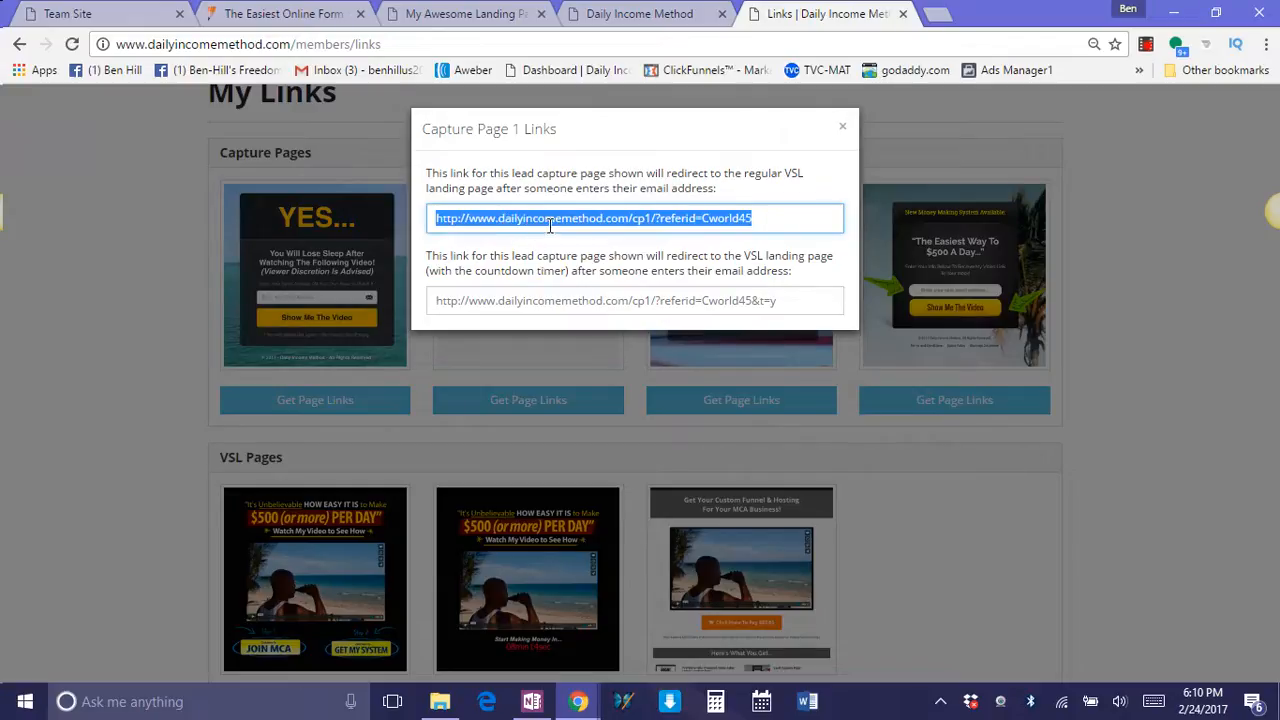
{"action": "left_click_drag", "start_coordinate": [783, 300], "coordinate": [380, 303]}
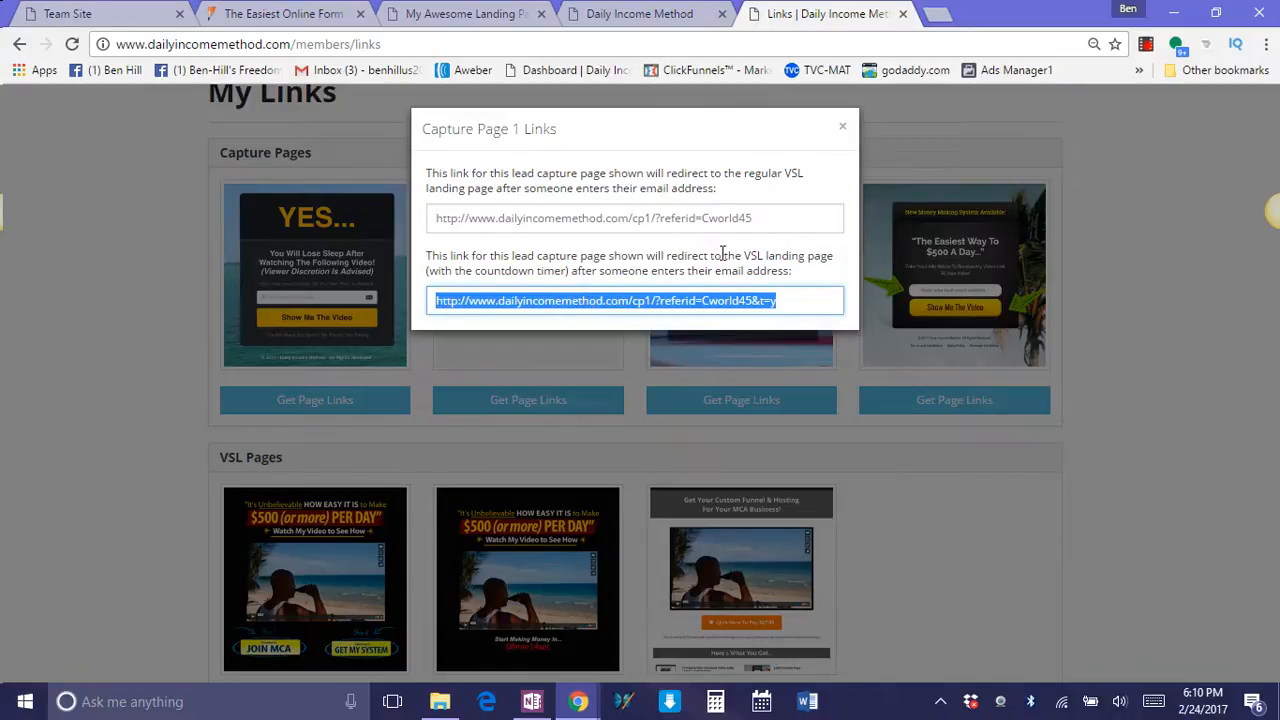
{"action": "left_click_drag", "start_coordinate": [772, 222], "coordinate": [462, 220]}
{"action": "right_click", "coordinate": [465, 219]}
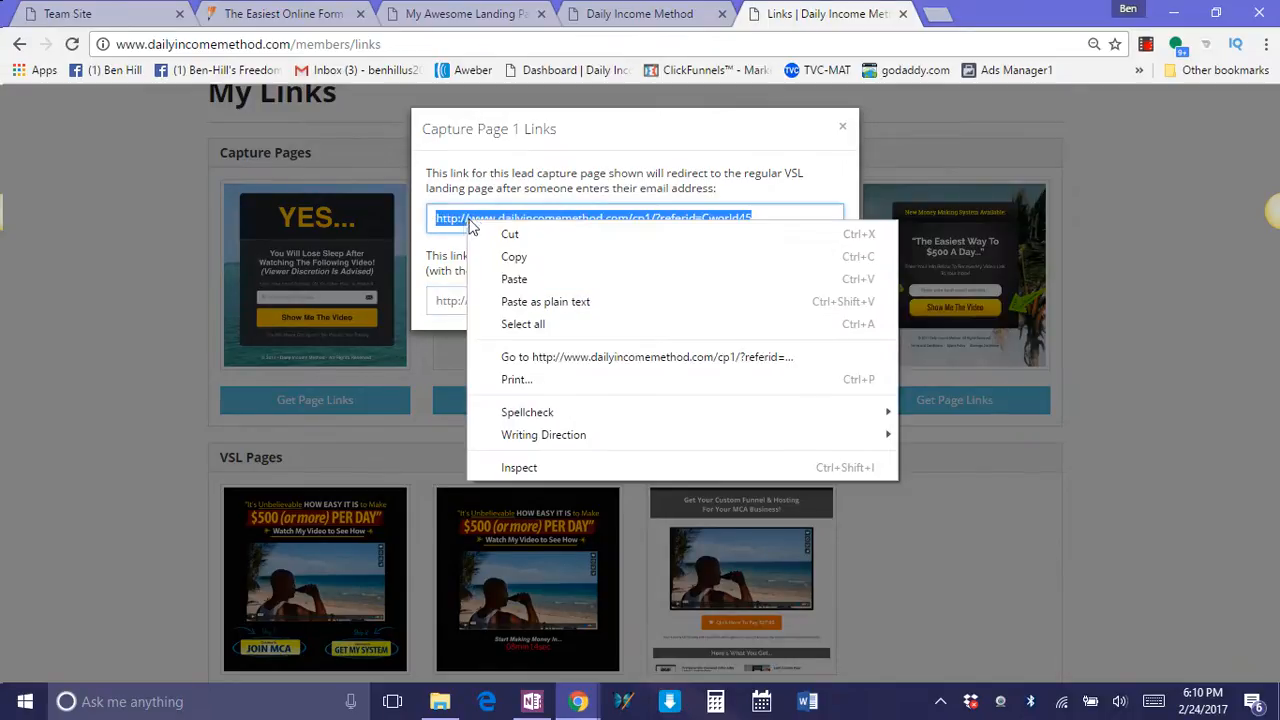
{"action": "left_click", "coordinate": [510, 259]}
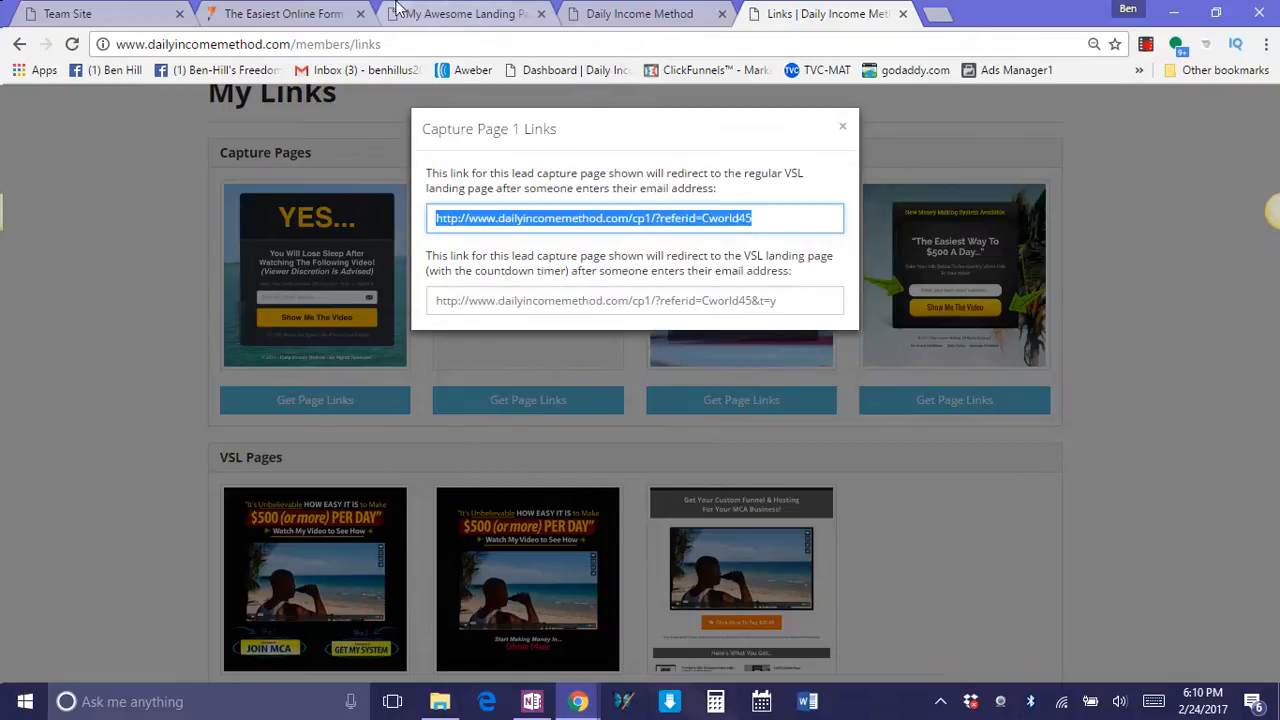
Switch back to the JotForm Thank You page settings and try to replace the redirect link with the copied capture page link.
{"action": "left_click", "coordinate": [327, 13]}
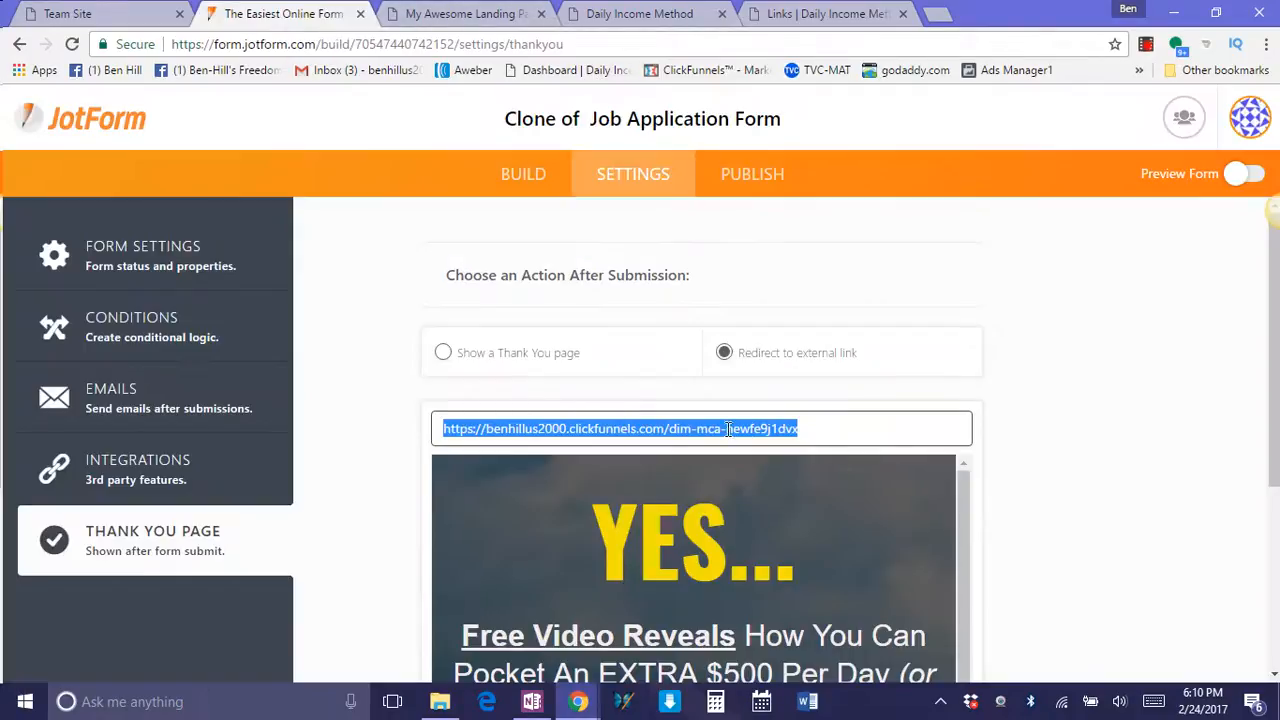
{"action": "right_click", "coordinate": [827, 433]}
{"action": "left_click", "coordinate": [588, 396]}
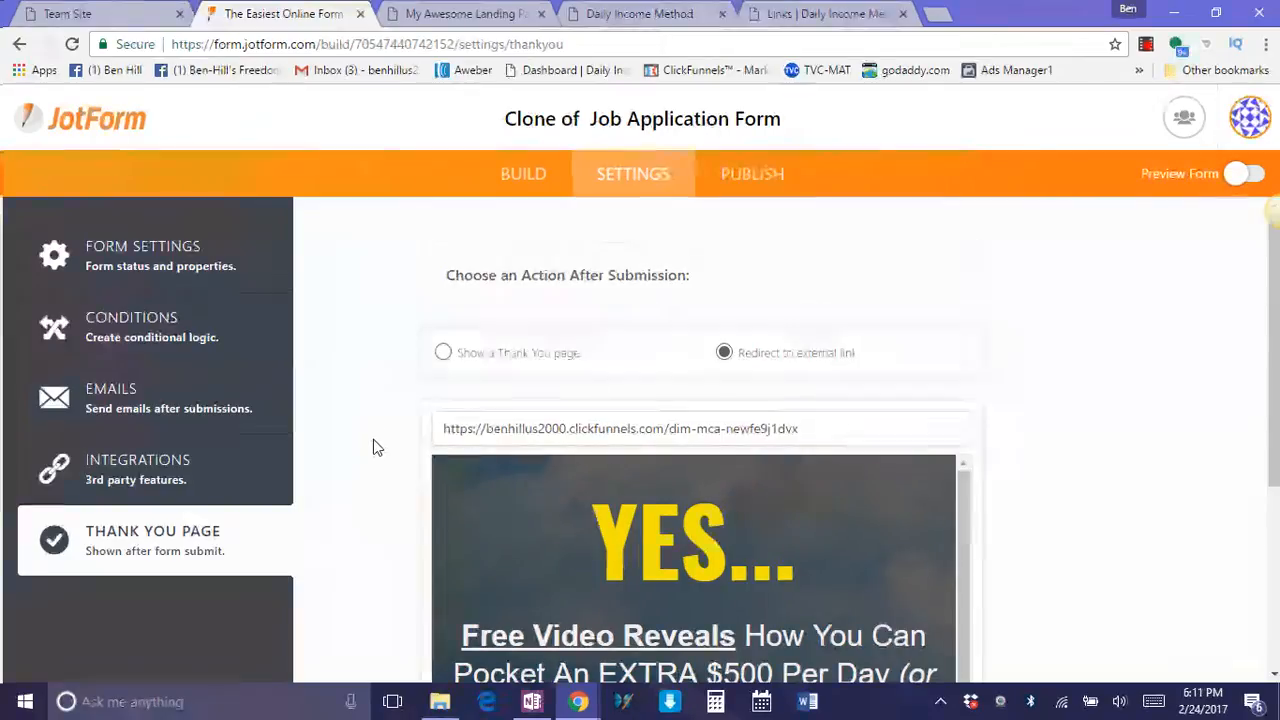
Review the redirect link and the landing page preview beneath it.
{"action": "scroll", "coordinate": [376, 445], "scroll_direction": "down", "scroll_amount": 1}
{"action": "scroll", "coordinate": [377, 455], "scroll_direction": "down", "scroll_amount": 1}
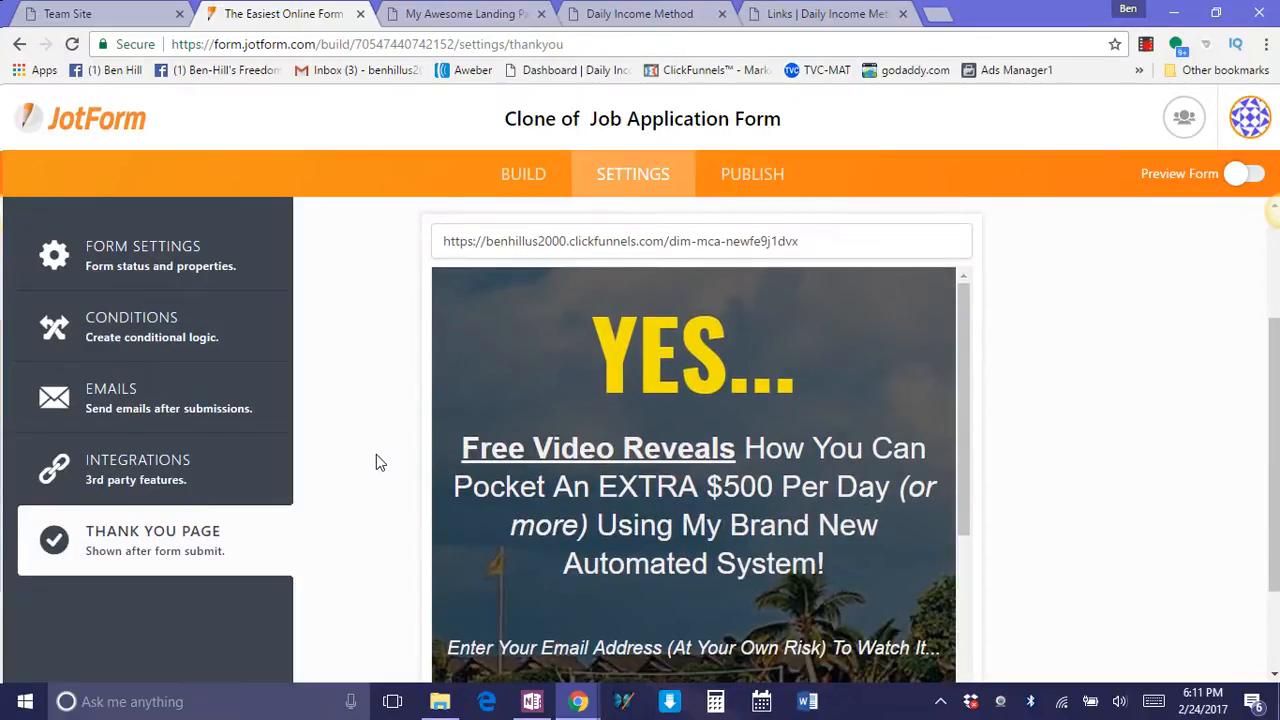
{"action": "scroll", "coordinate": [376, 454], "scroll_direction": "down", "scroll_amount": 1}
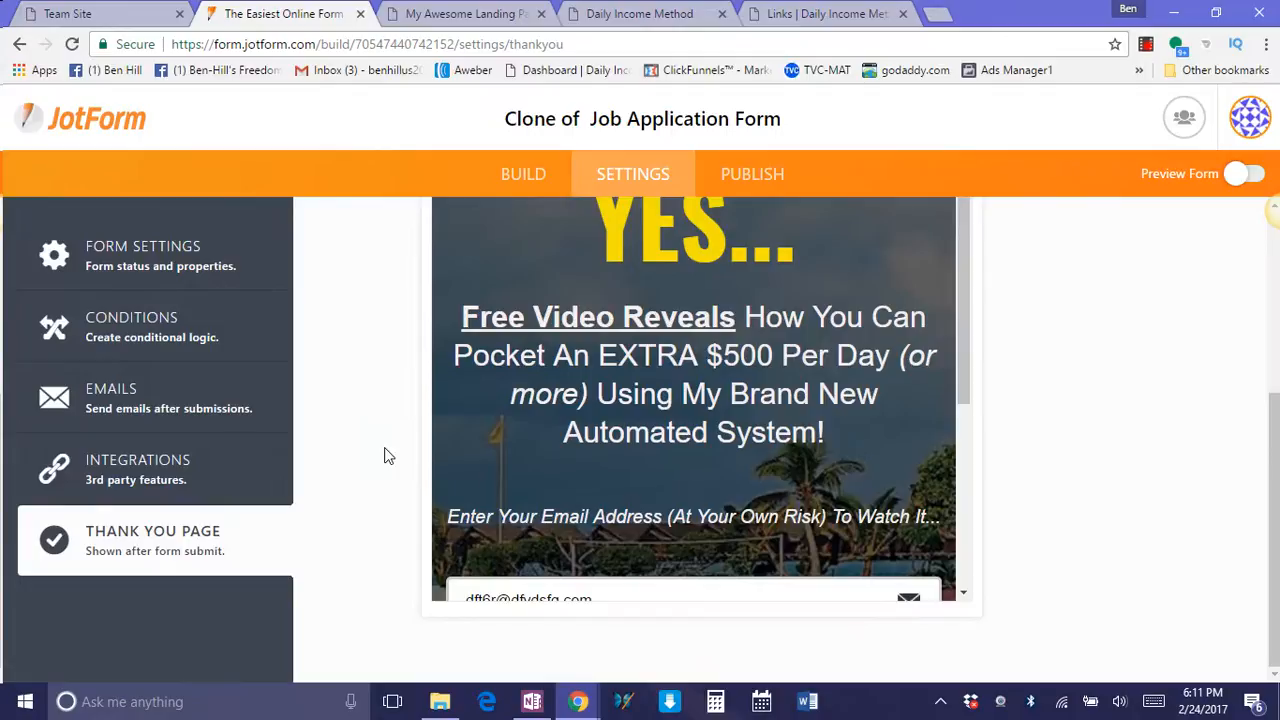
{"action": "scroll", "coordinate": [383, 450], "scroll_direction": "up", "scroll_amount": 3}
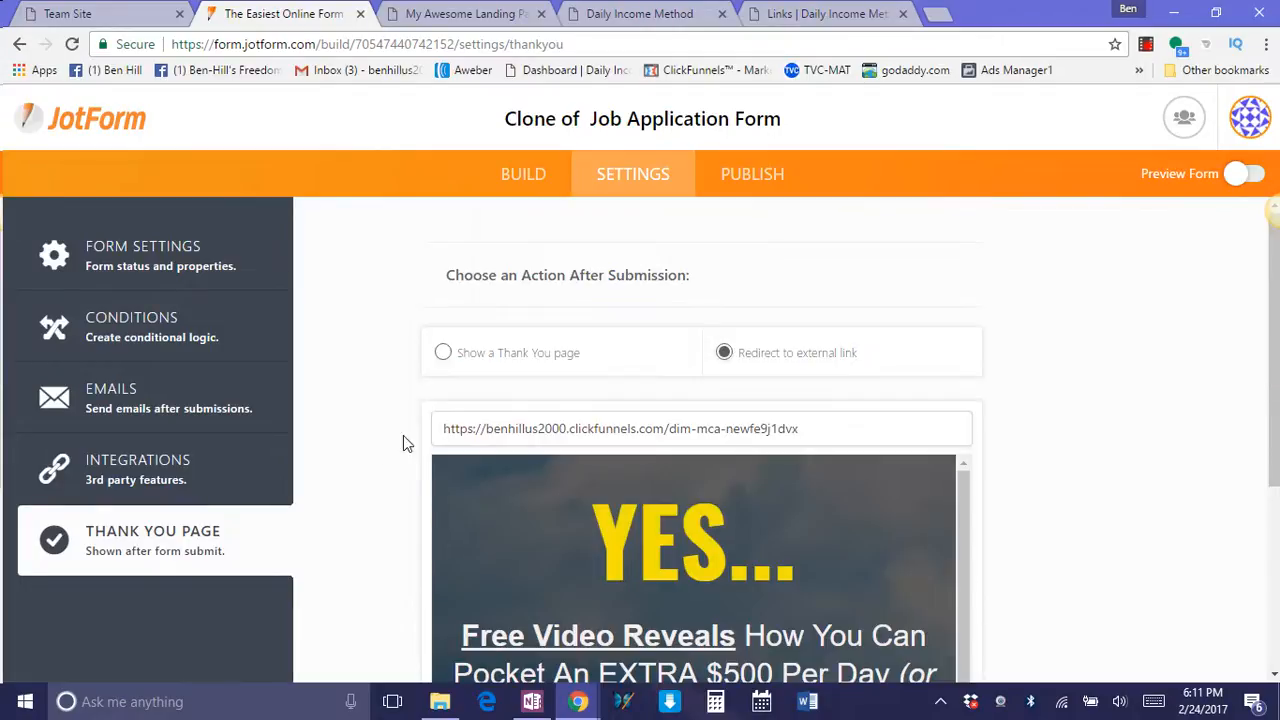
{"action": "scroll", "coordinate": [1148, 507], "scroll_direction": "down", "scroll_amount": 1}
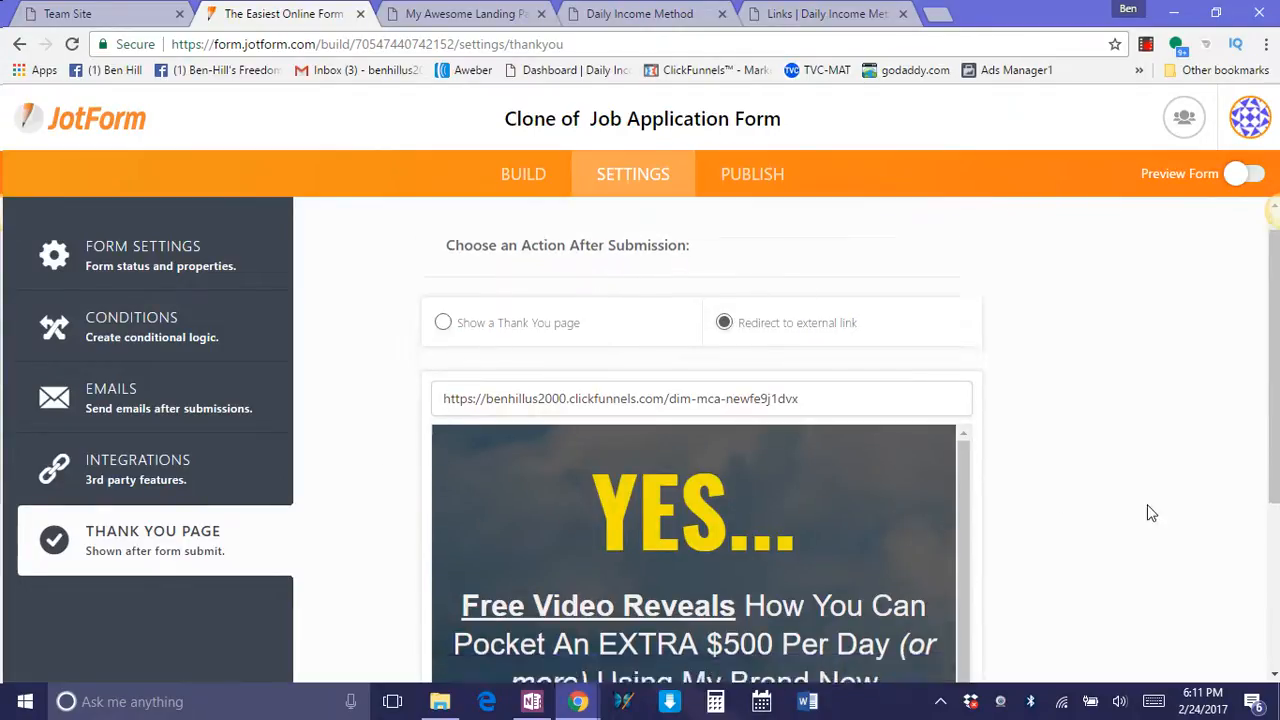
{"action": "scroll", "coordinate": [1150, 512], "scroll_direction": "down", "scroll_amount": 3}
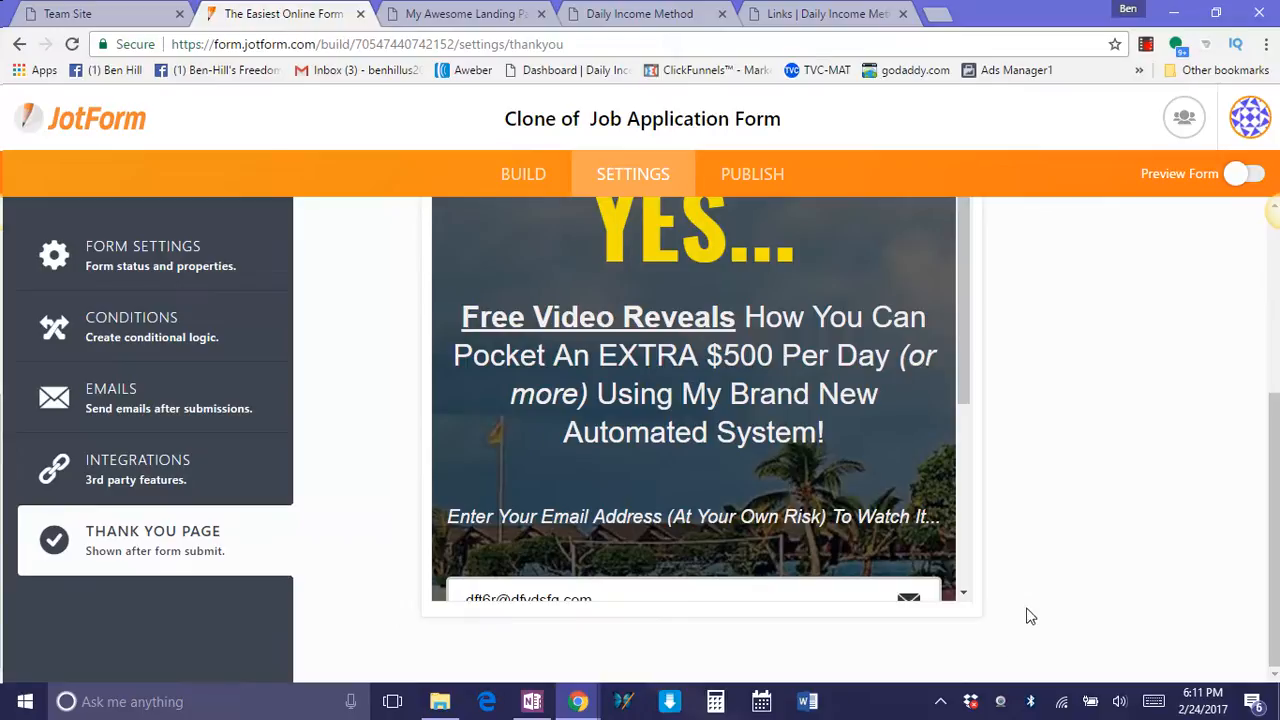
Turn on the preview of the cloned form and open the live application in its own browser tab.
{"action": "scroll", "coordinate": [1030, 614], "scroll_direction": "up", "scroll_amount": 3}
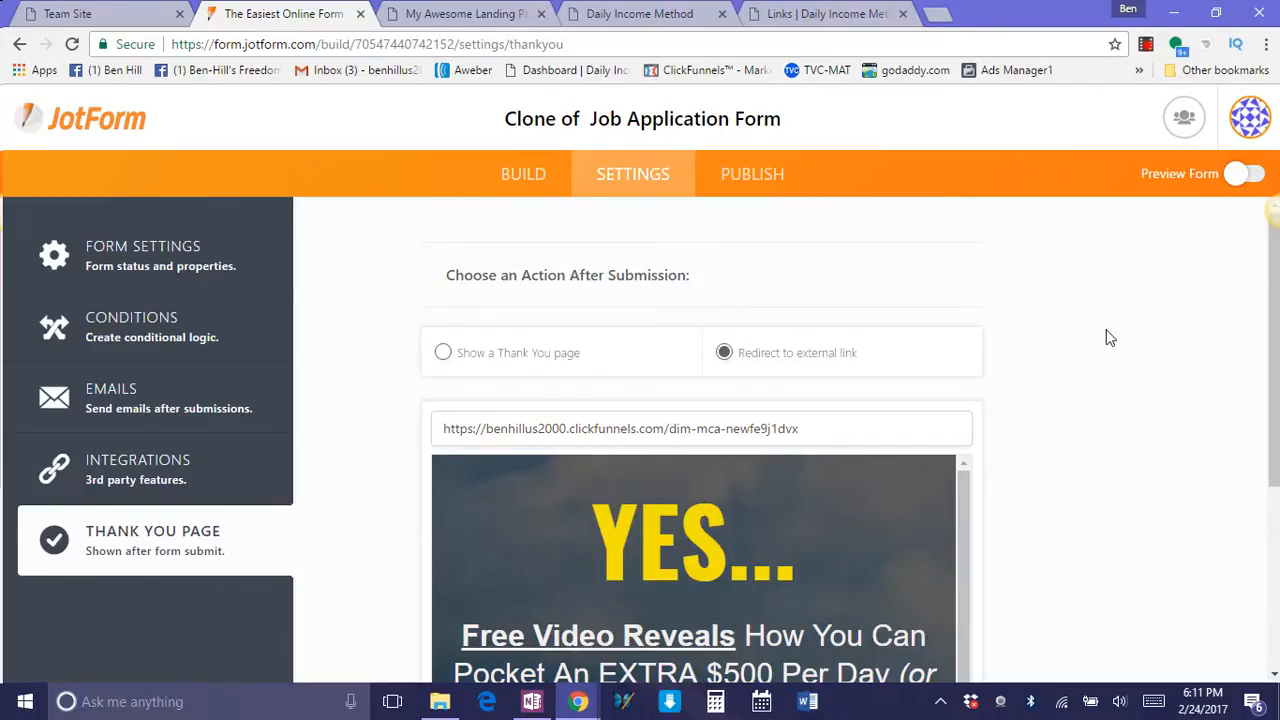
{"action": "left_click", "coordinate": [1238, 180]}
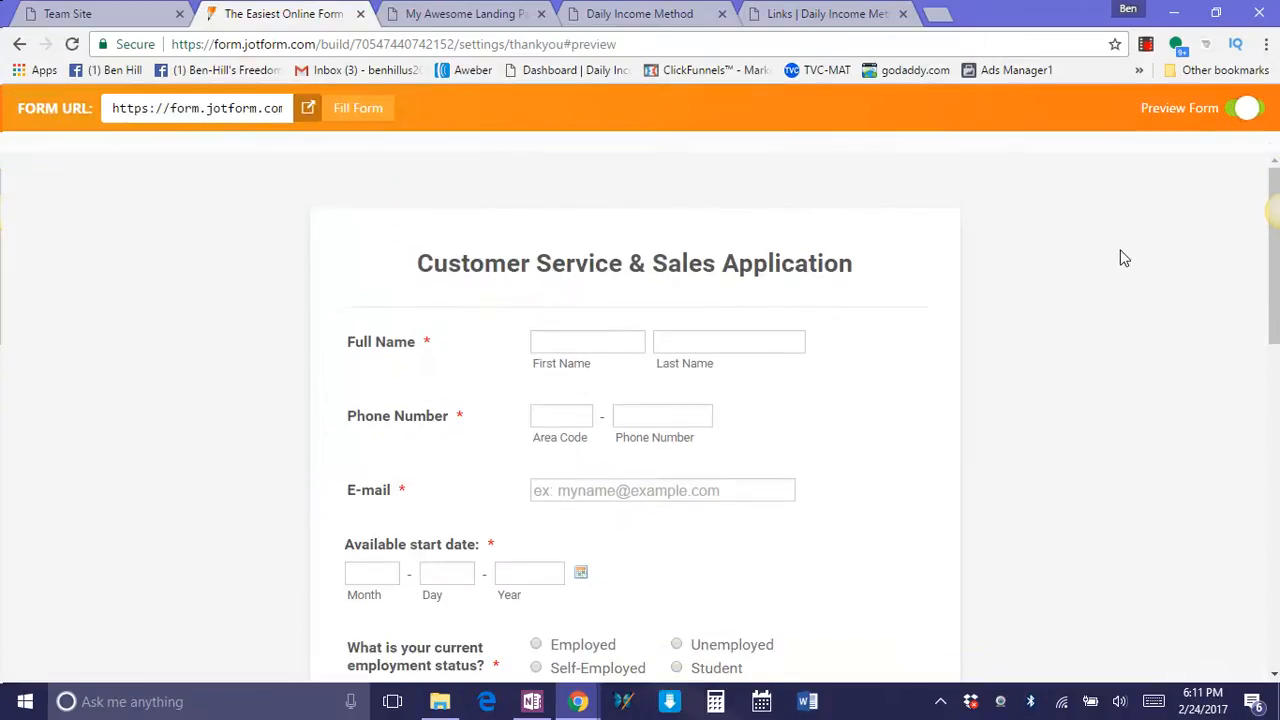
{"action": "left_click", "coordinate": [308, 112]}
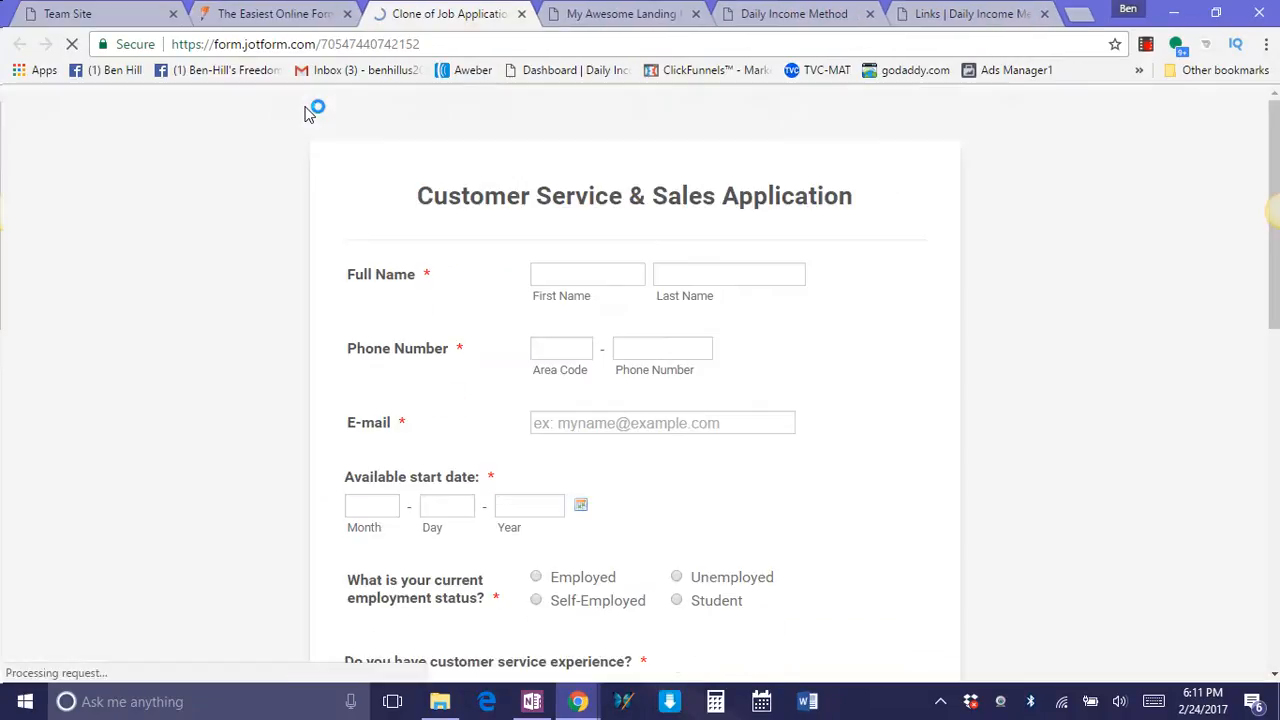
{"action": "scroll", "coordinate": [762, 445], "scroll_direction": "down", "scroll_amount": 9}
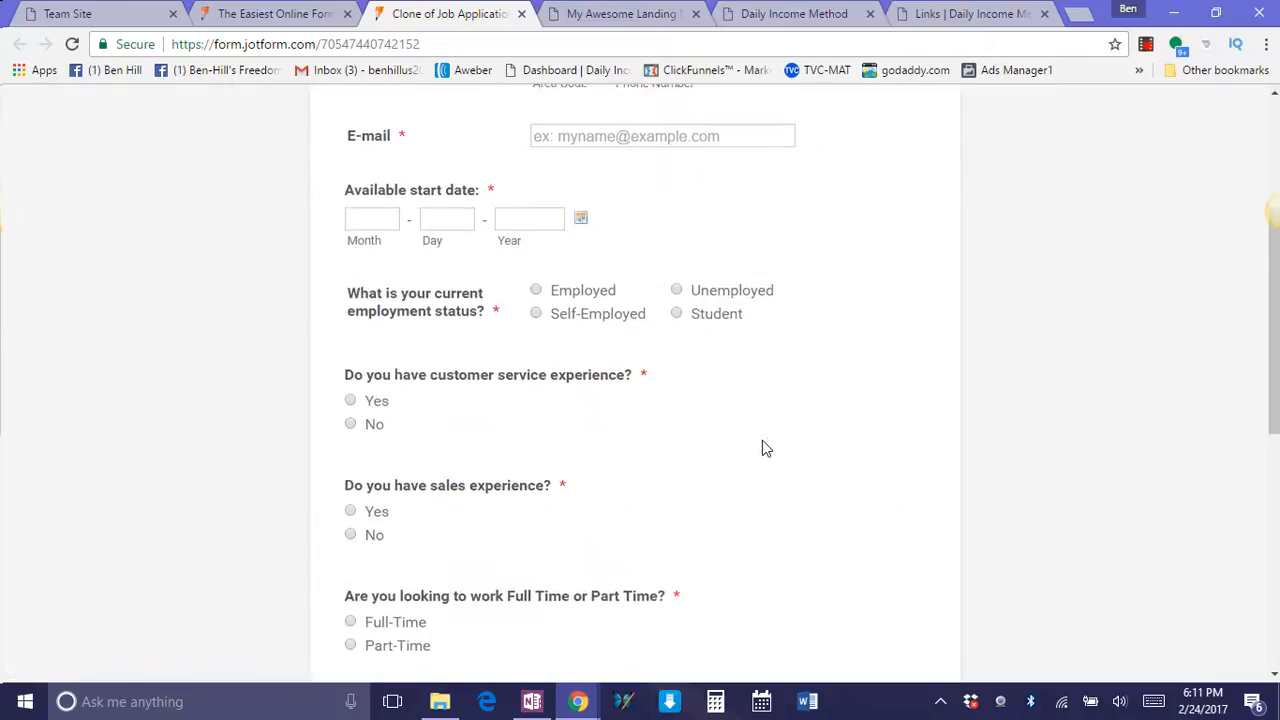
{"action": "scroll", "coordinate": [740, 480], "scroll_direction": "up", "scroll_amount": 4}
{"action": "scroll", "coordinate": [551, 349], "scroll_direction": "up", "scroll_amount": 4}
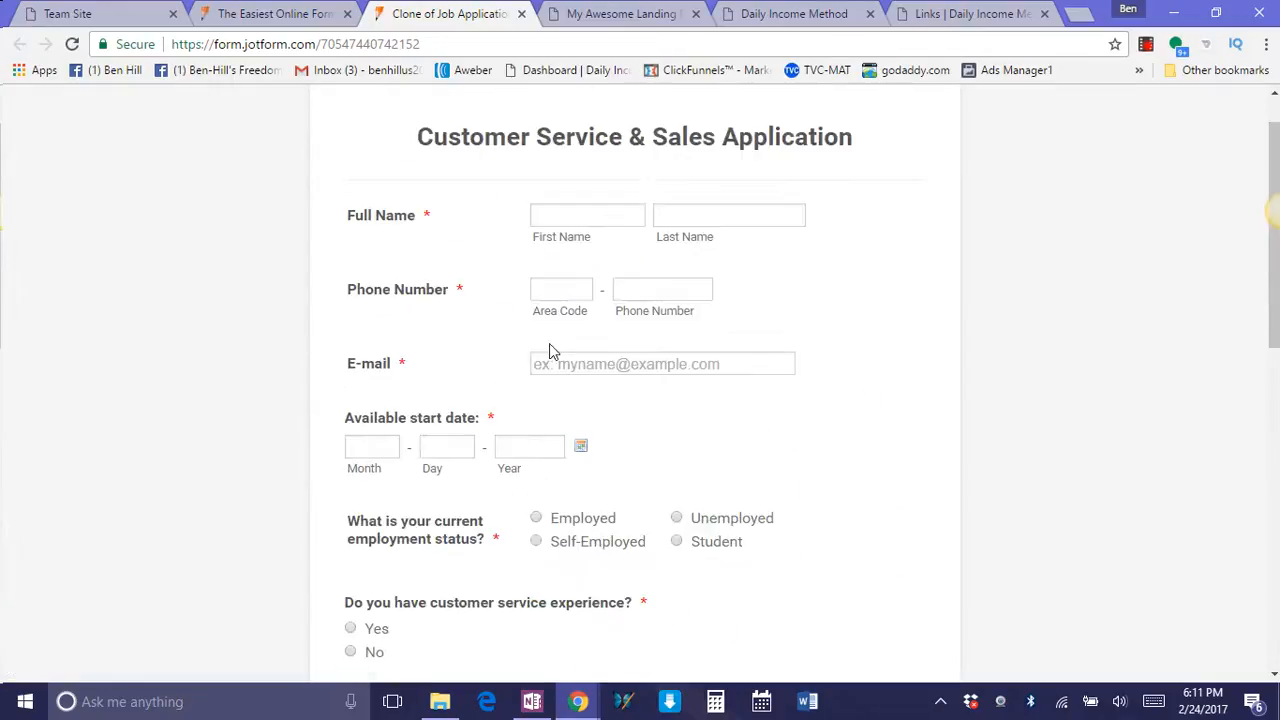
Fill in only a test first and last name on the live application and try to submit it.
{"action": "left_click", "coordinate": [553, 218]}
{"action": "type", "text": "ct7iy"}
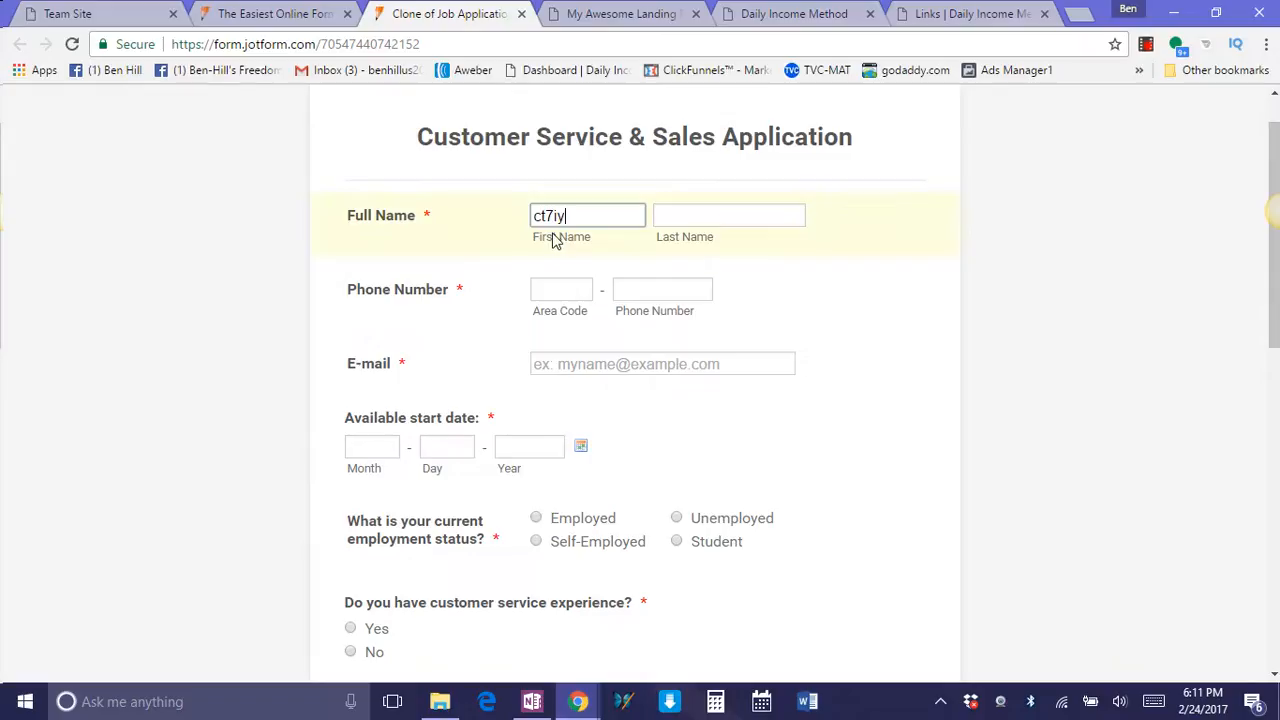
{"action": "left_click", "coordinate": [687, 215]}
{"action": "type", "text": "gum"}
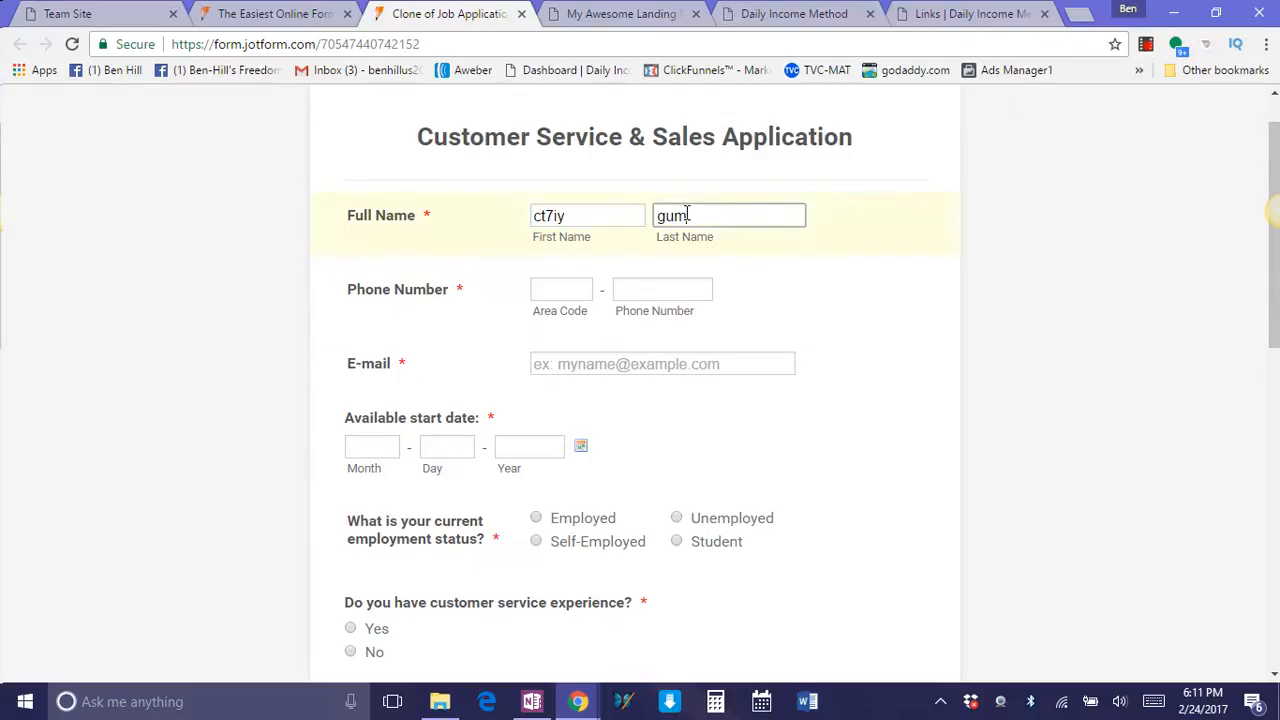
{"action": "left_click", "coordinate": [609, 372]}
{"action": "scroll", "coordinate": [614, 379], "scroll_direction": "down", "scroll_amount": 9}
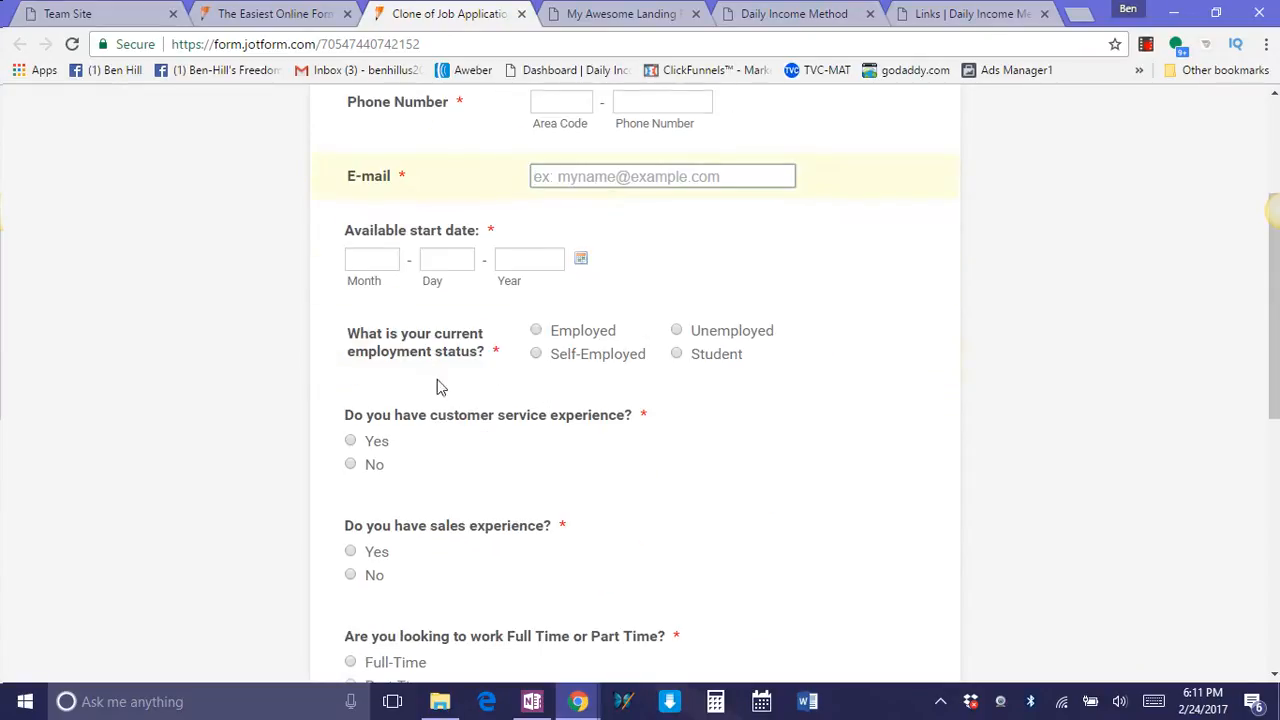
{"action": "left_click", "coordinate": [606, 563]}
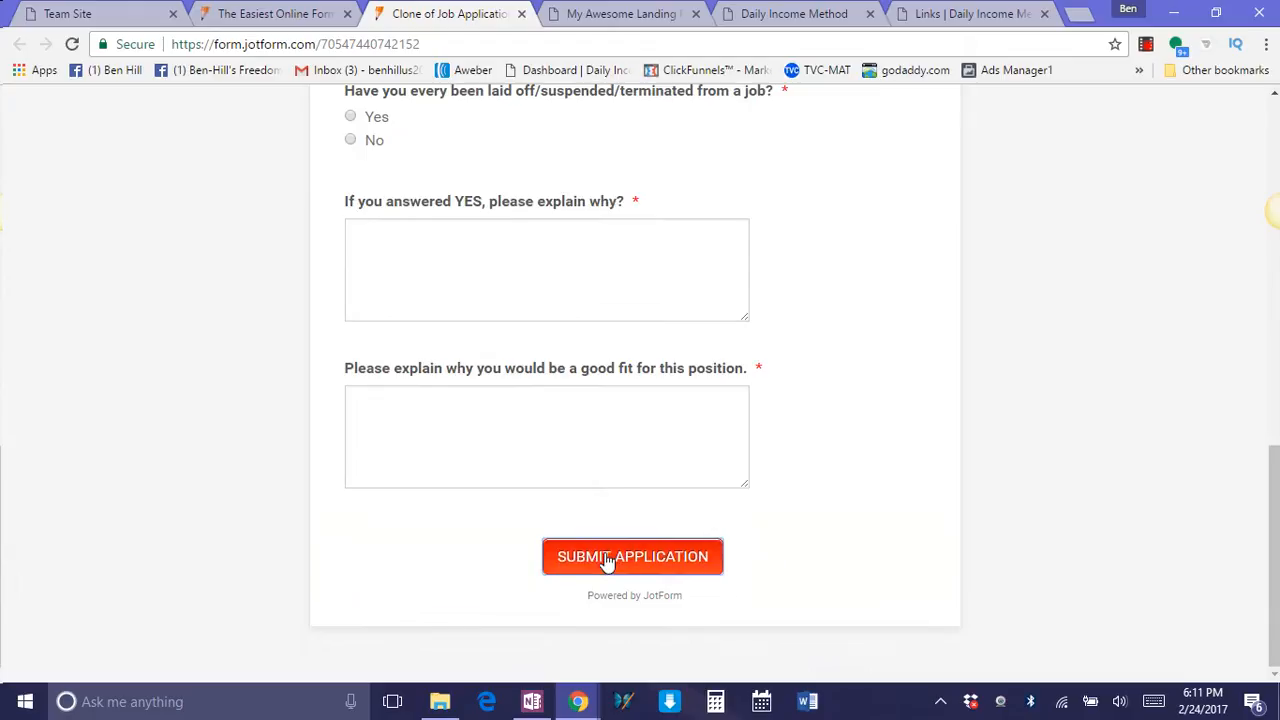
{"action": "scroll", "coordinate": [868, 518], "scroll_direction": "down", "scroll_amount": 8}
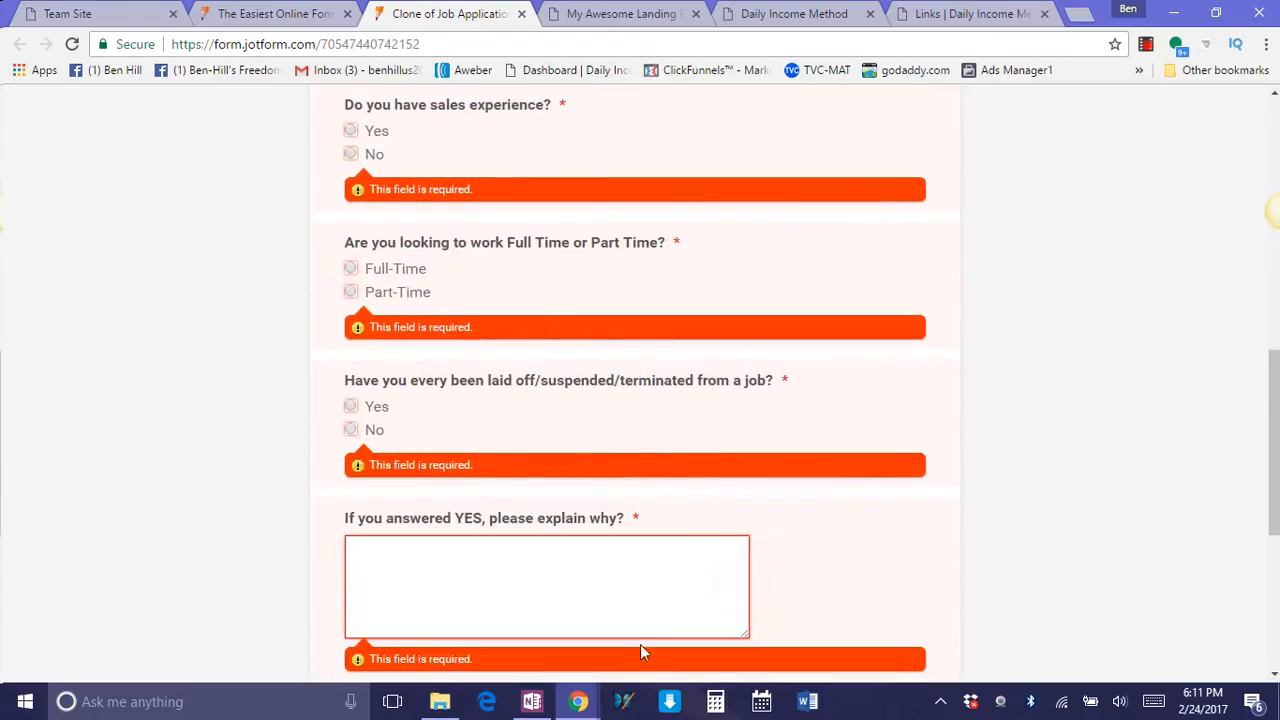
{"action": "scroll", "coordinate": [603, 614], "scroll_direction": "down", "scroll_amount": 3}
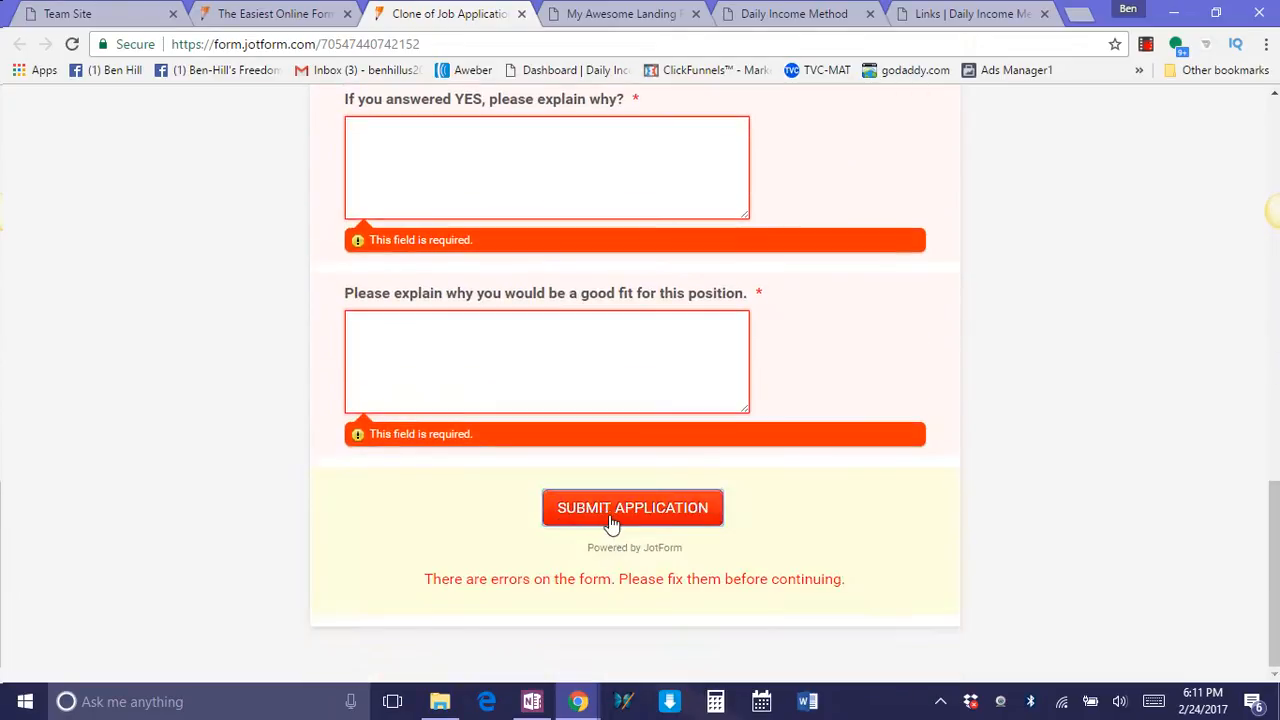
Switch to the landing page tab and go back to the Free Video capture page.
{"action": "left_click", "coordinate": [622, 14]}
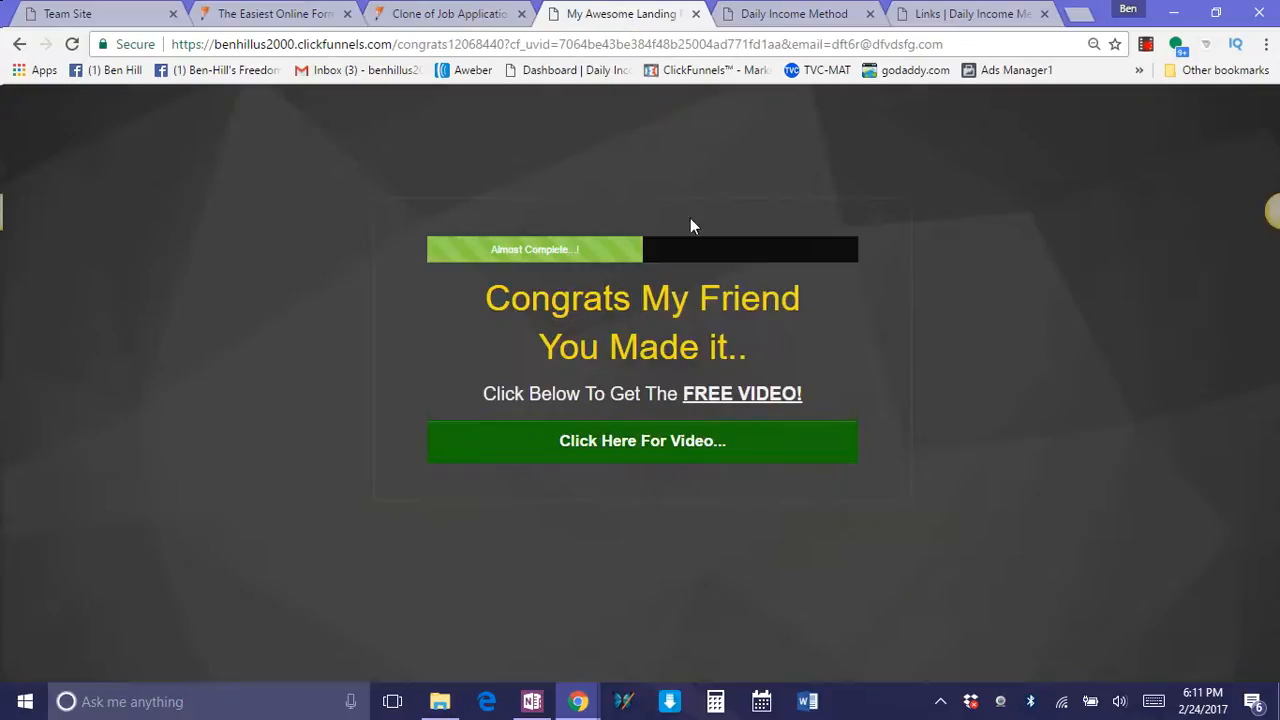
{"action": "left_click", "coordinate": [18, 43]}
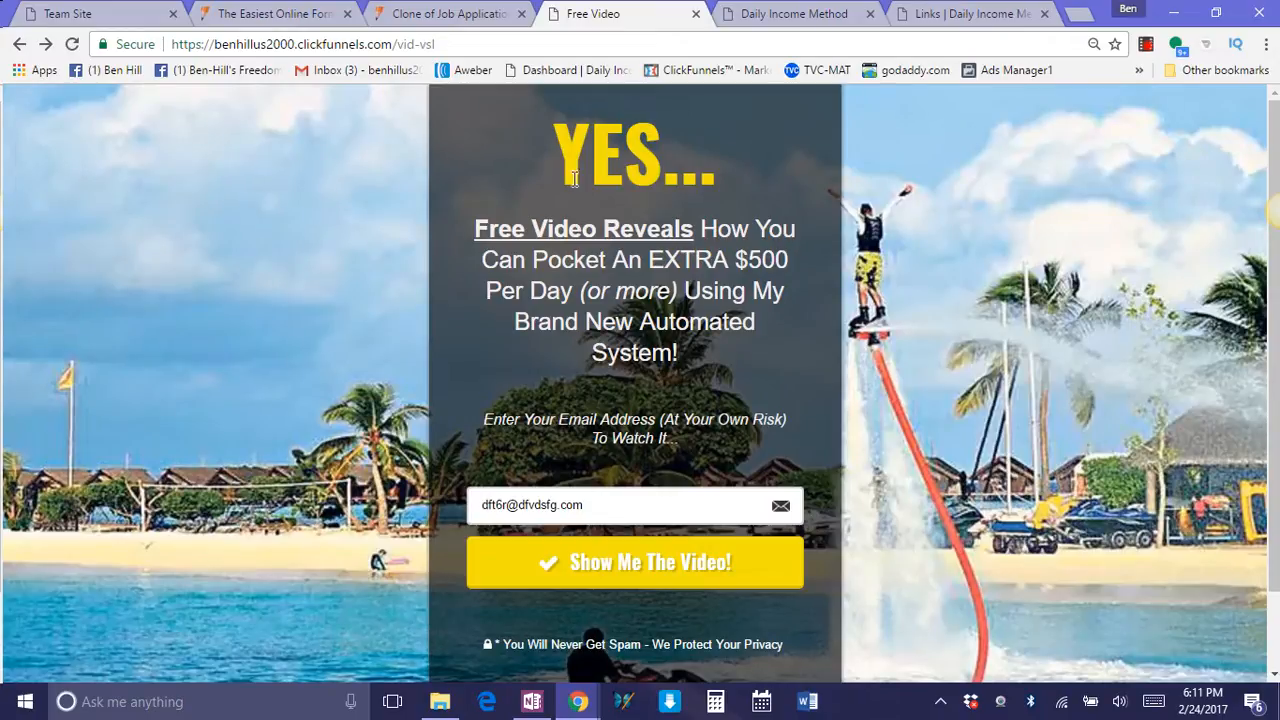
Return to the JotForm preview and copy the full form URL of the cloned application.
{"action": "left_click", "coordinate": [282, 14]}
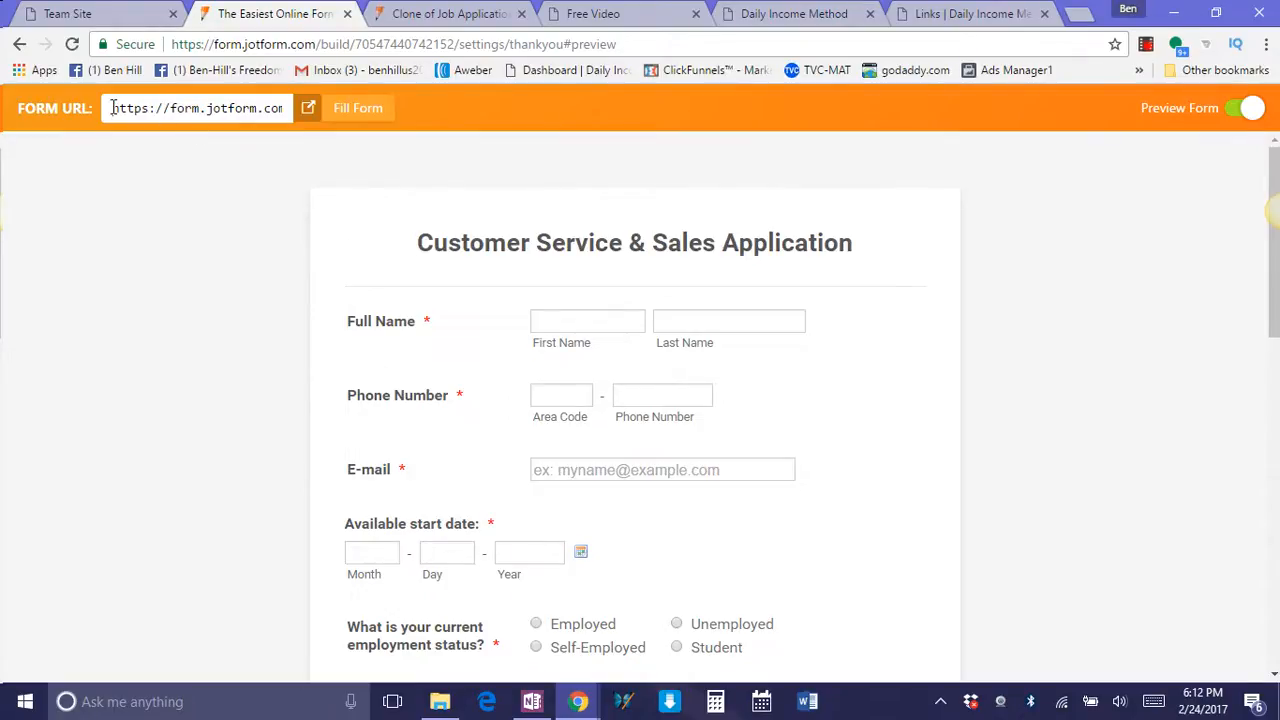
{"action": "left_click_drag", "start_coordinate": [113, 107], "coordinate": [312, 118]}
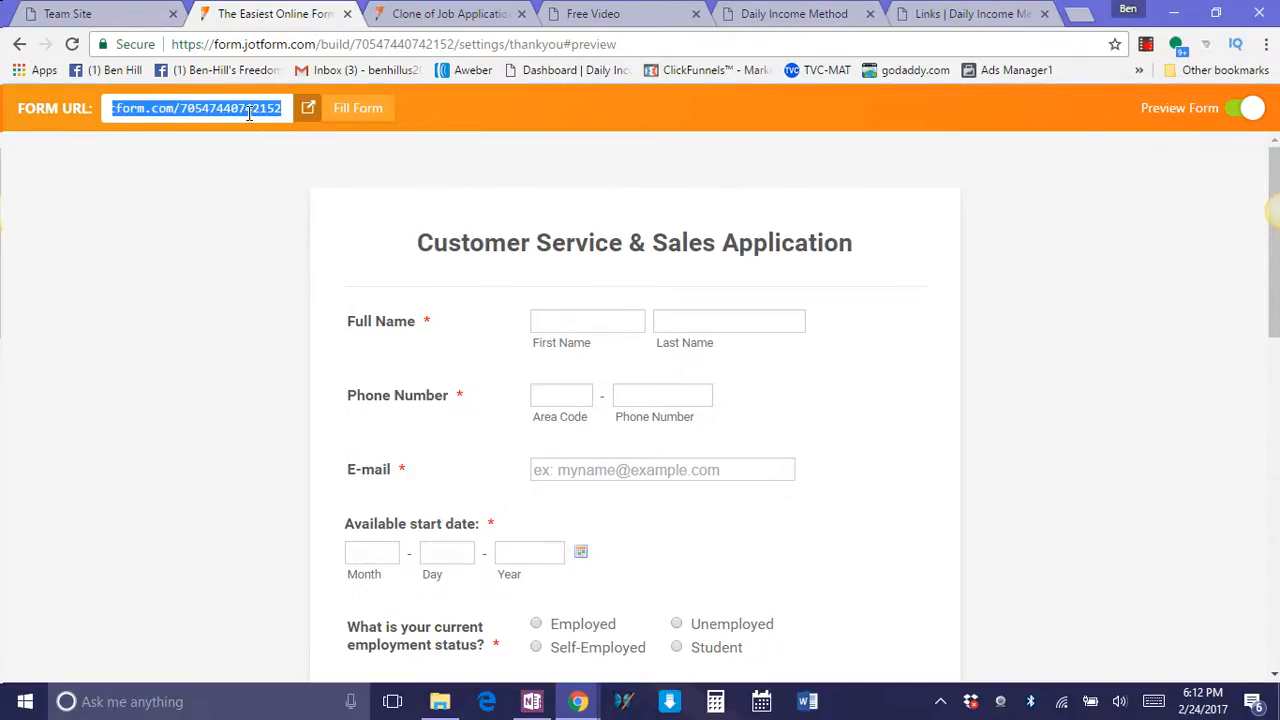
{"action": "right_click", "coordinate": [272, 116]}
{"action": "left_click", "coordinate": [297, 149]}
Switch to OneNote, look through the notebook's existing sections and add a new section.
{"action": "left_click", "coordinate": [532, 701]}
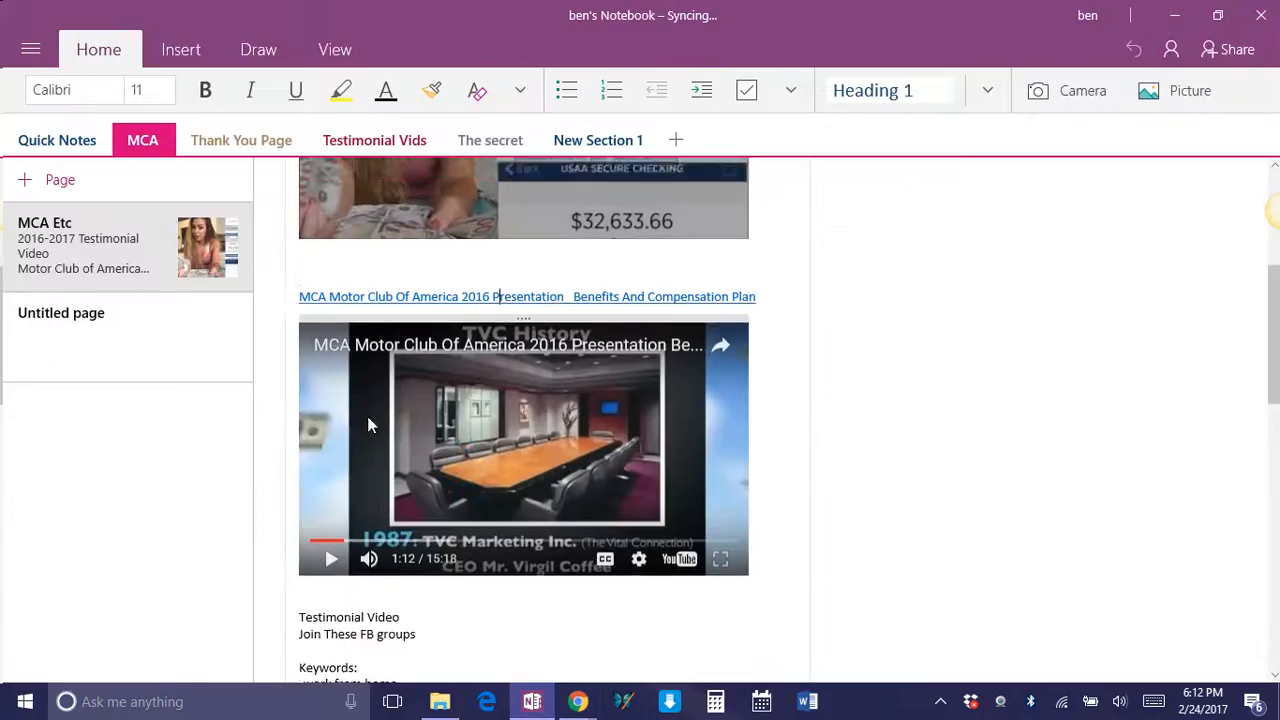
{"action": "scroll", "coordinate": [367, 426], "scroll_direction": "up", "scroll_amount": 5}
{"action": "left_click", "coordinate": [266, 142]}
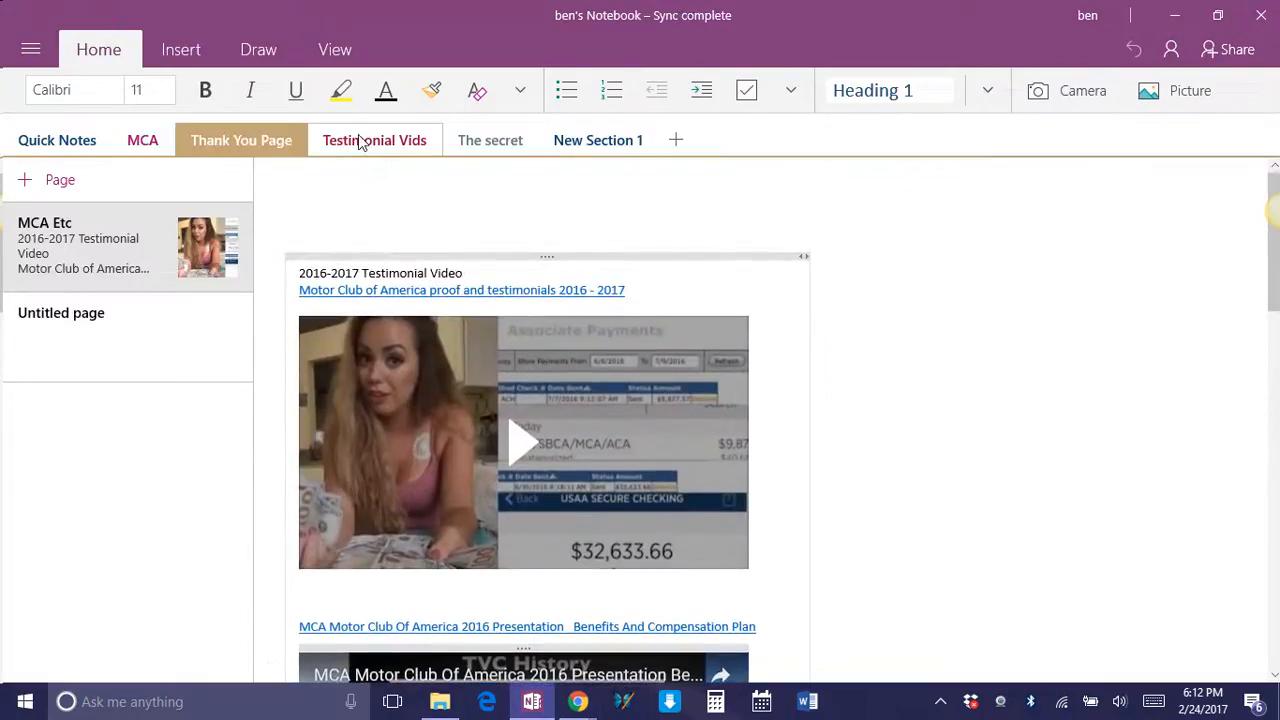
{"action": "left_click", "coordinate": [361, 142]}
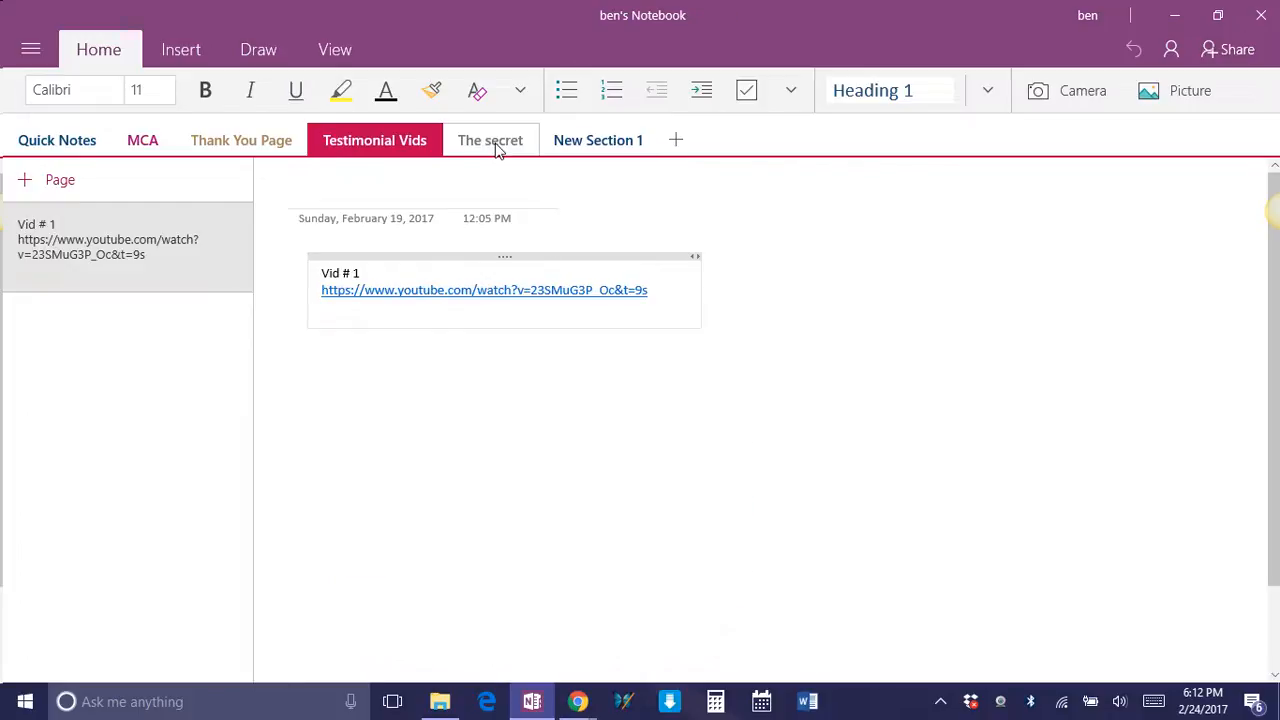
{"action": "left_click", "coordinate": [498, 144]}
{"action": "left_click", "coordinate": [580, 146]}
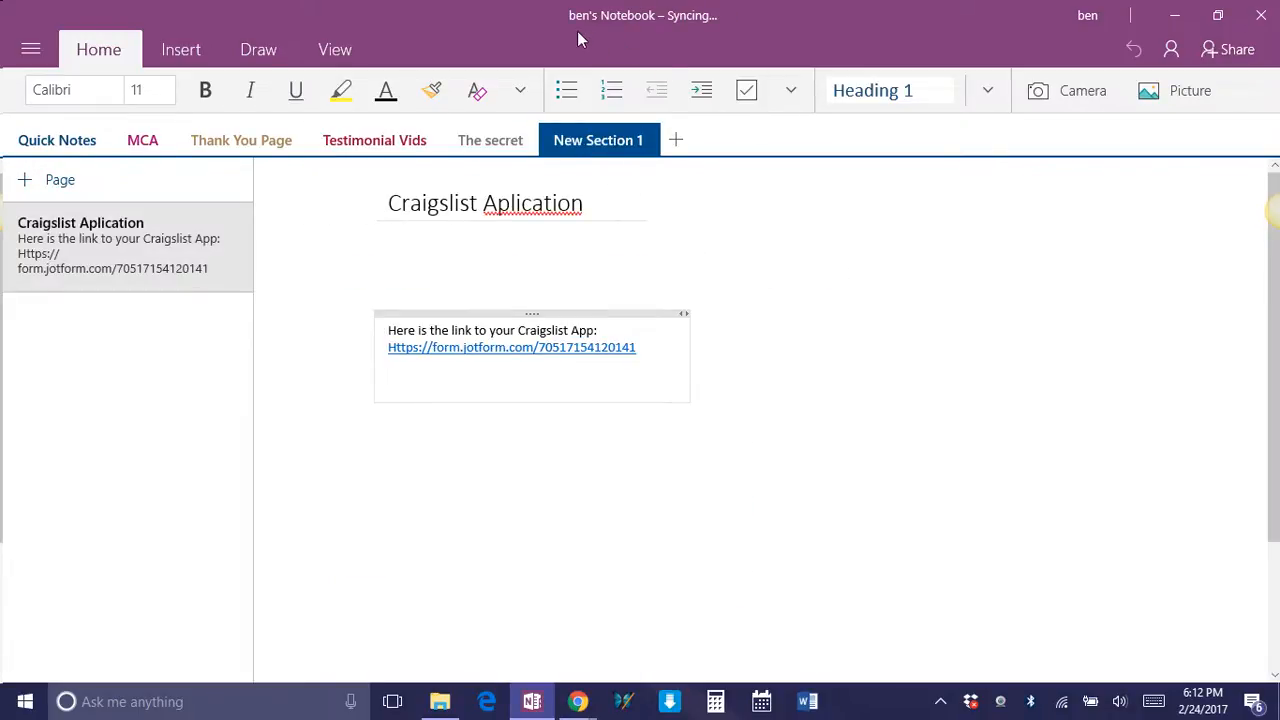
{"action": "left_click", "coordinate": [676, 140]}
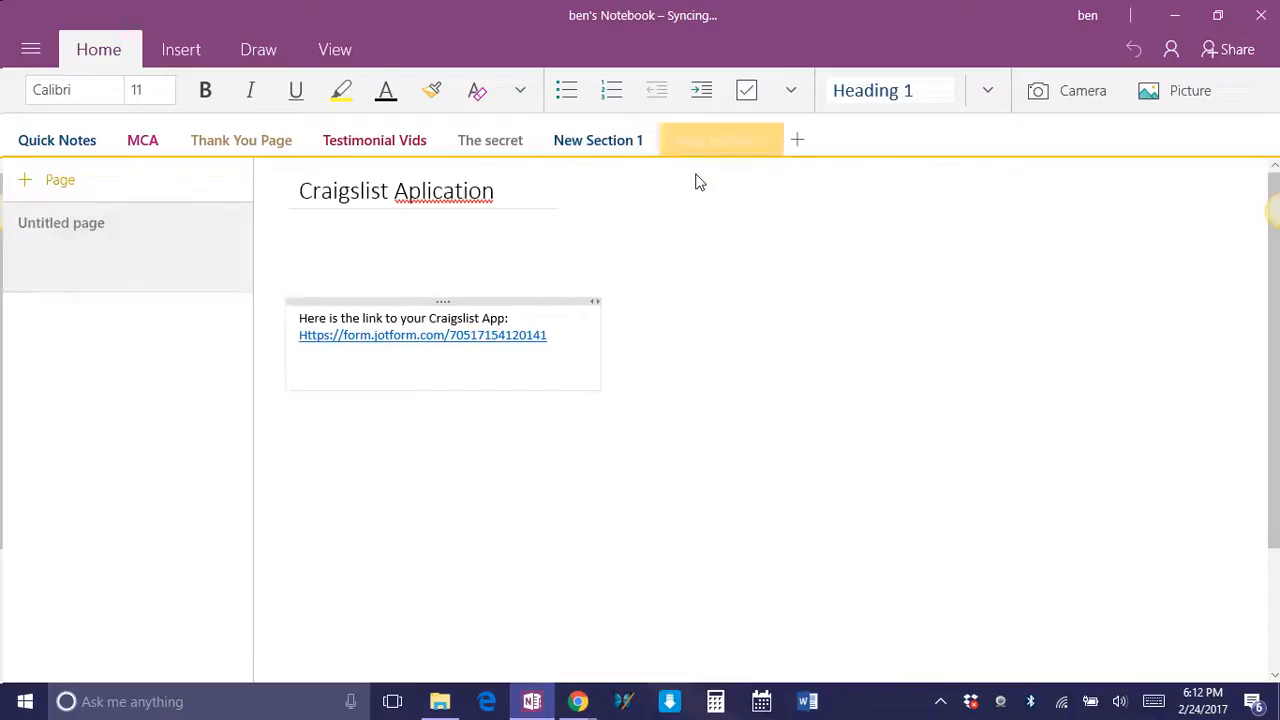
Title the new section's untitled page "Jot form".
{"action": "left_click", "coordinate": [376, 195]}
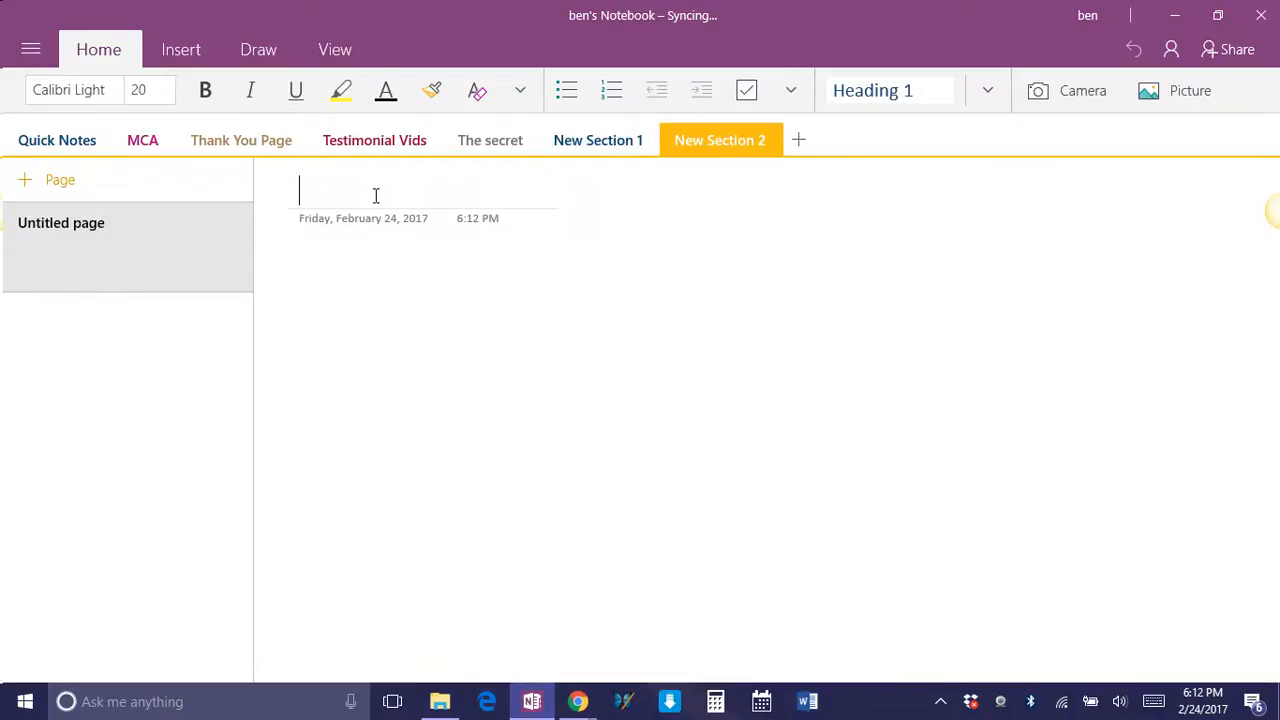
{"action": "type", "text": "Joy"}
{"action": "key", "text": "BackSpace"}
{"action": "type", "text": "t"}
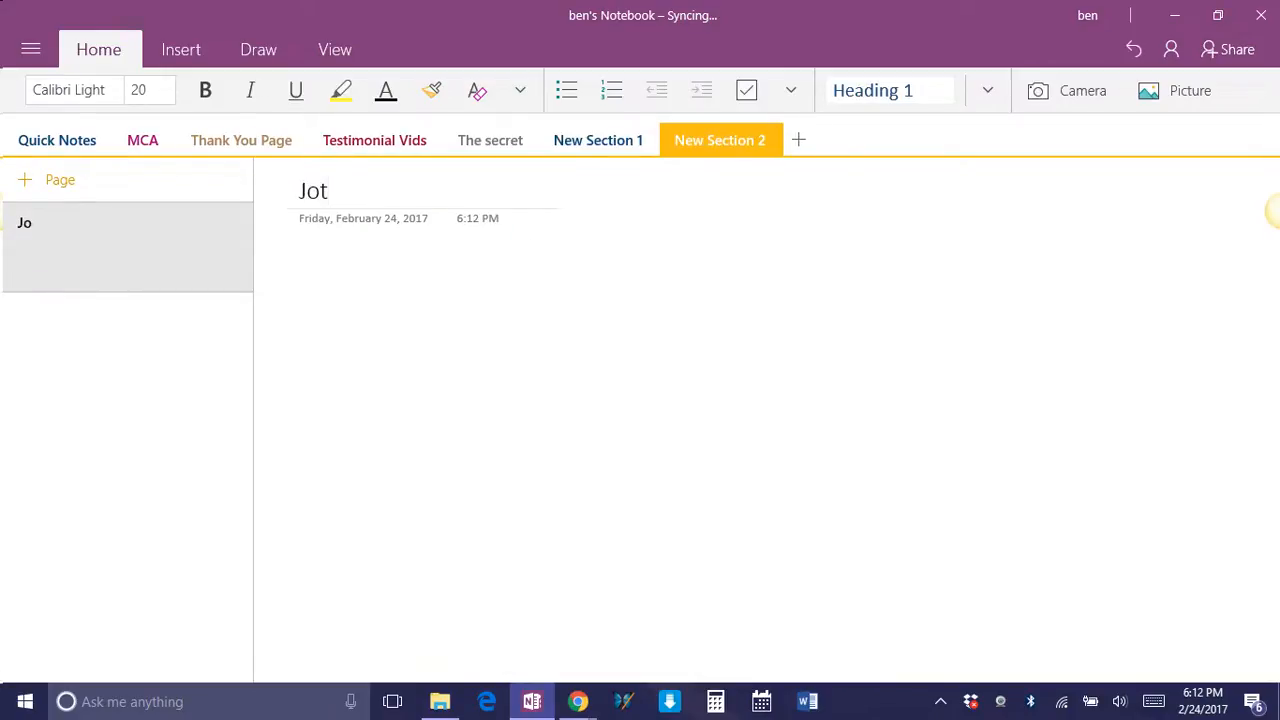
{"action": "type", "text": " form"}
Add the note "Application -" below the page title, followed by the copied form link.
{"action": "left_click", "coordinate": [305, 291]}
{"action": "type", "text": "App"}
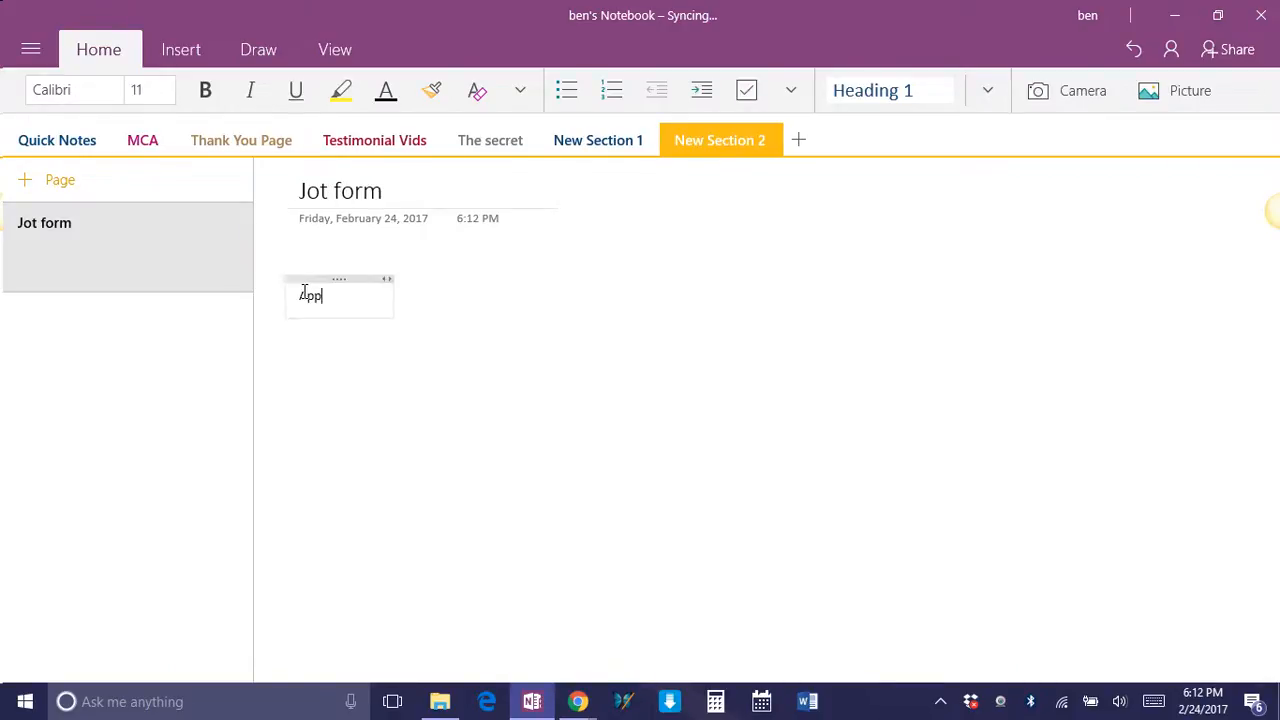
{"action": "type", "text": "lication -"}
{"action": "right_click", "coordinate": [385, 296]}
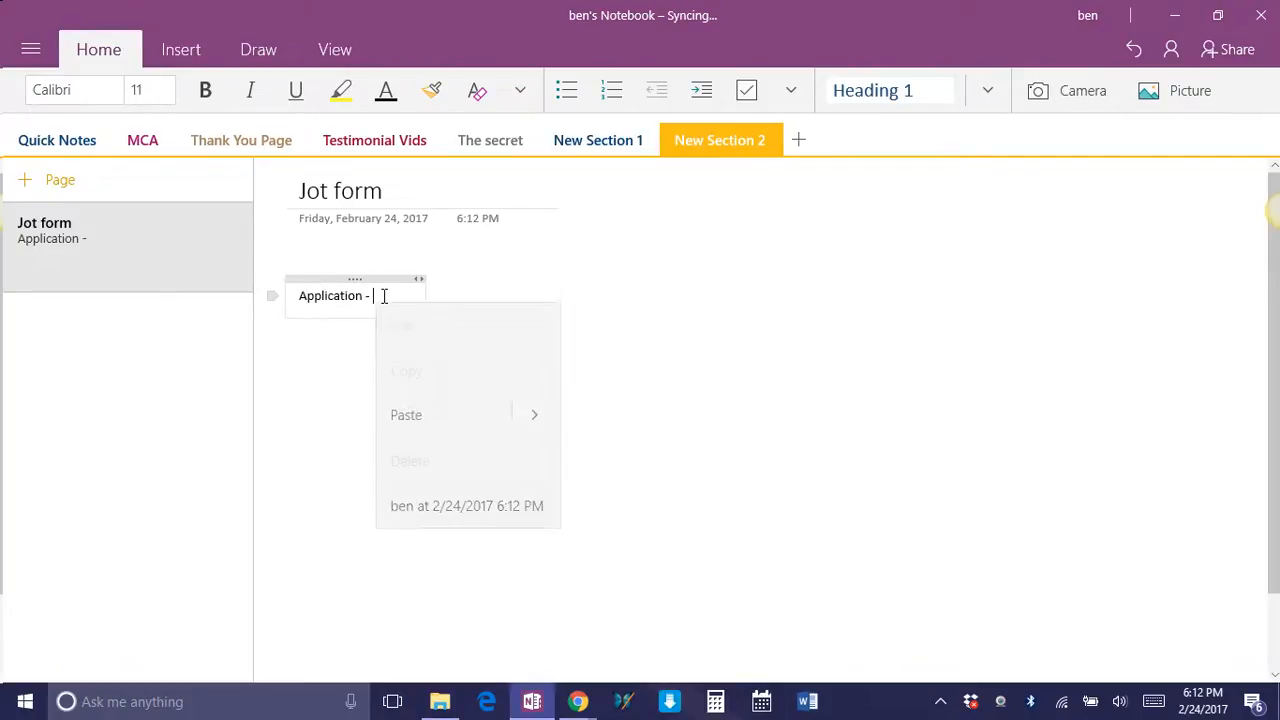
{"action": "left_click", "coordinate": [412, 408]}
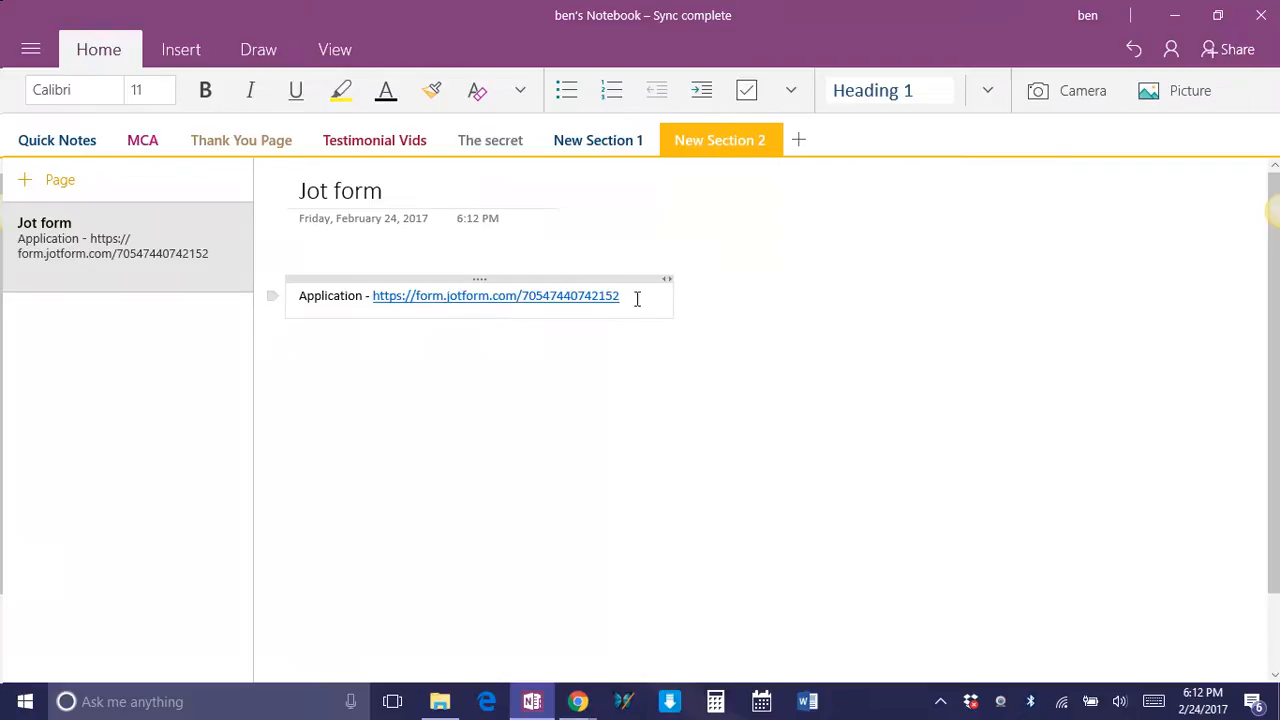
Switch back to the JotForm preview and review the application's fields and questions down to the submit button.
{"action": "left_click", "coordinate": [1175, 17]}
{"action": "left_click", "coordinate": [535, 703]}
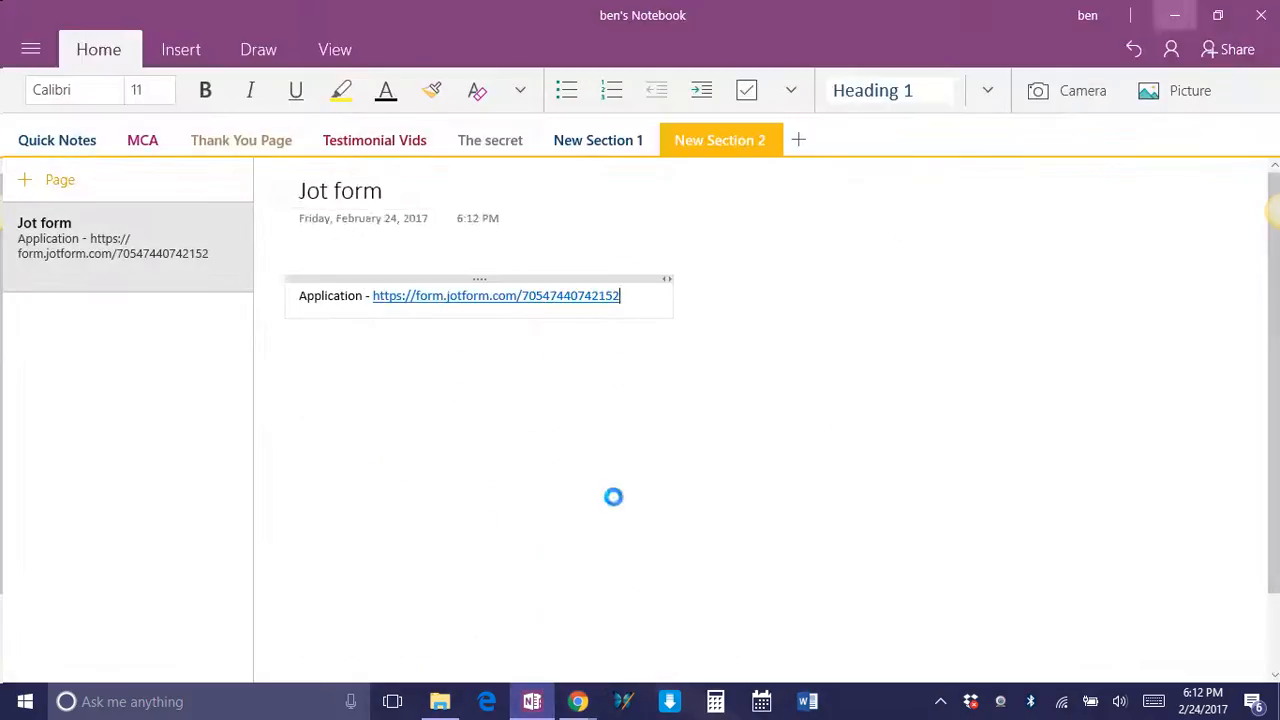
{"action": "left_click", "coordinate": [1162, 16]}
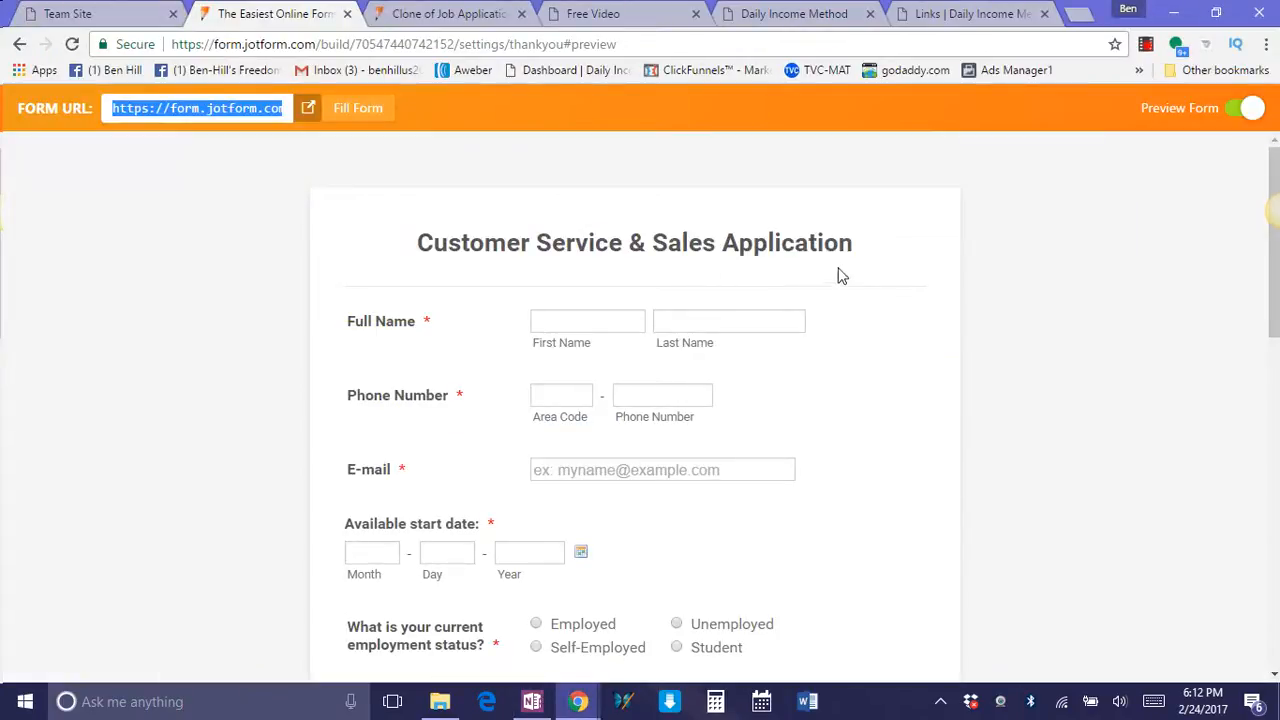
{"action": "scroll", "coordinate": [877, 449], "scroll_direction": "down", "scroll_amount": 10}
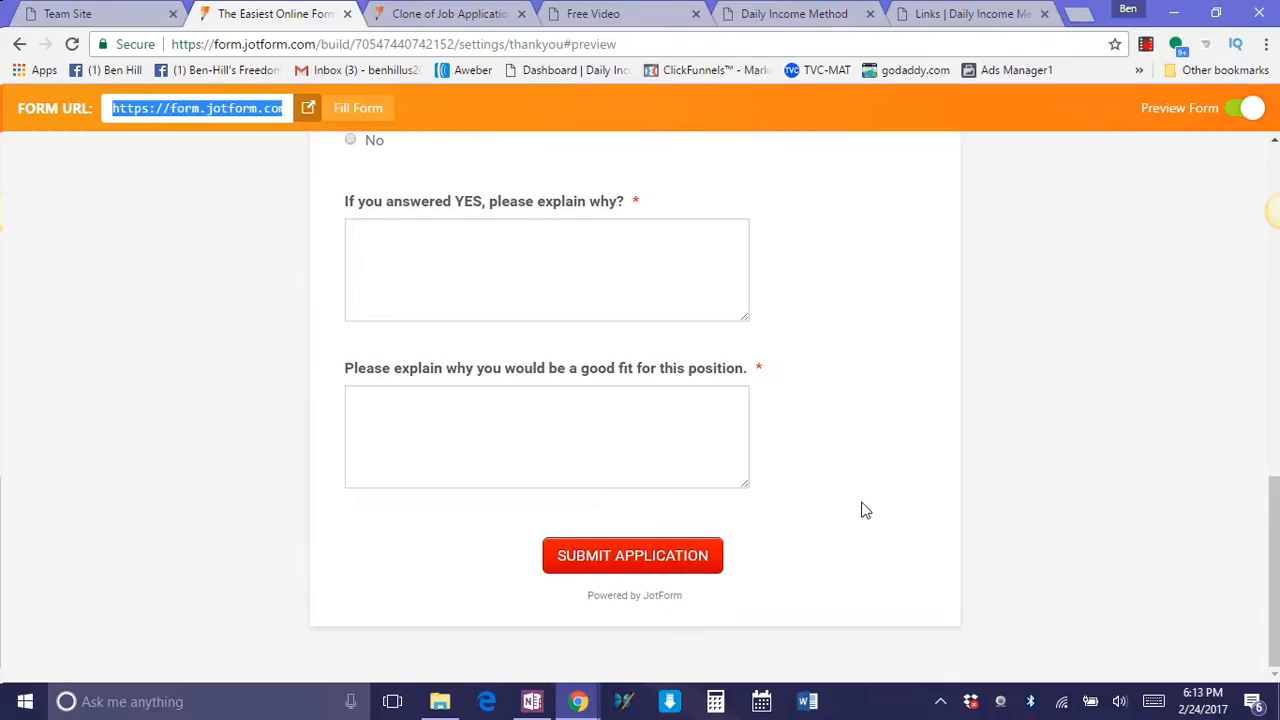
{"action": "scroll", "coordinate": [864, 525], "scroll_direction": "up", "scroll_amount": 10}
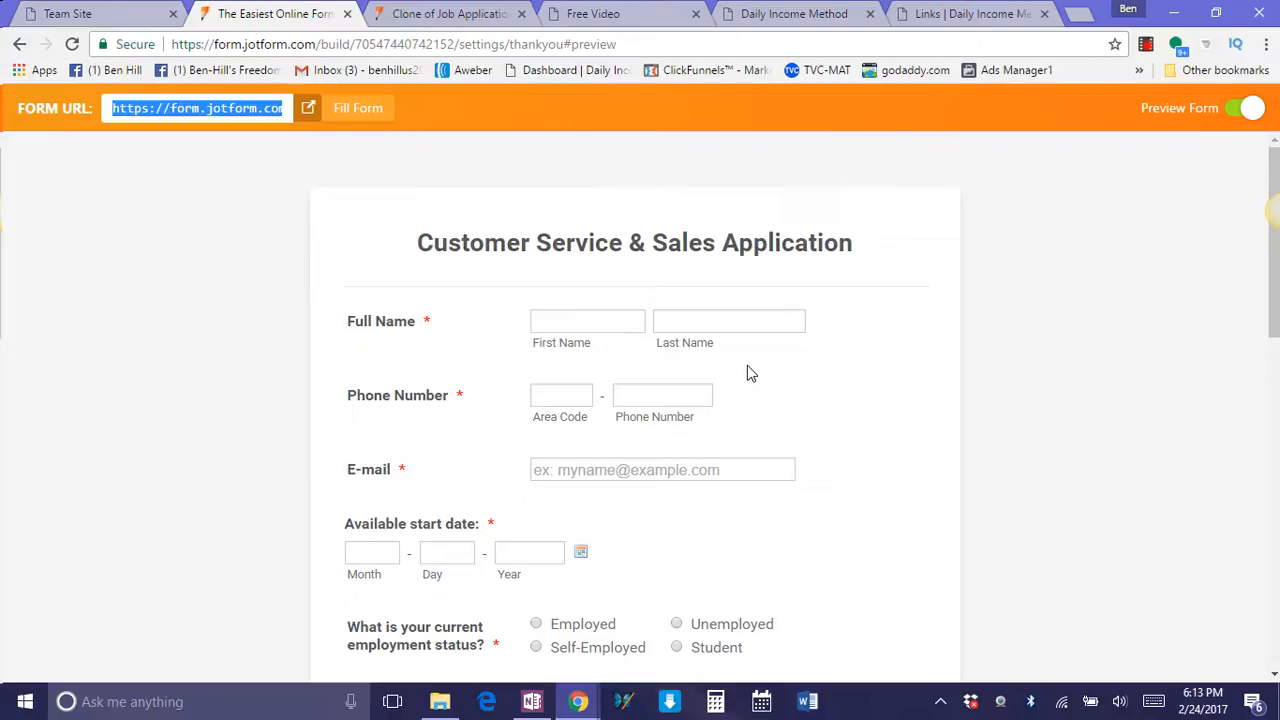
{"action": "scroll", "coordinate": [735, 410], "scroll_direction": "down", "scroll_amount": 1}
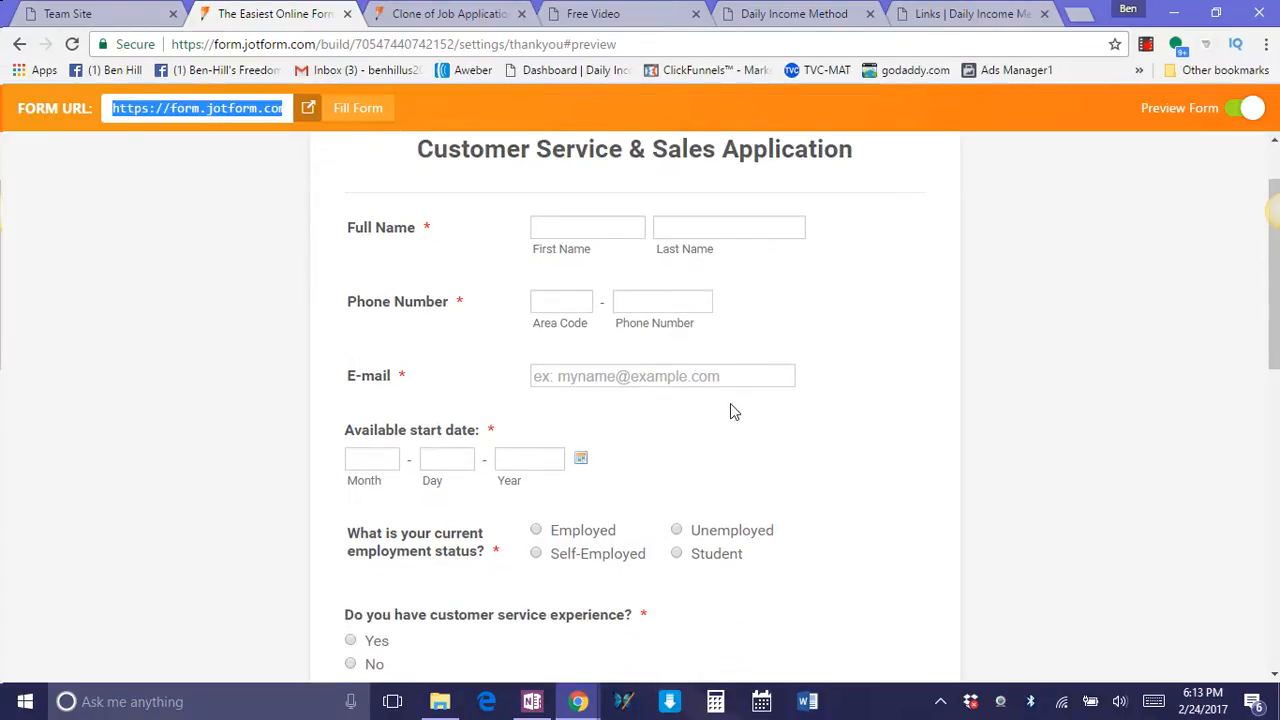
{"action": "scroll", "coordinate": [732, 408], "scroll_direction": "down", "scroll_amount": 3}
{"action": "scroll", "coordinate": [578, 440], "scroll_direction": "down", "scroll_amount": 3}
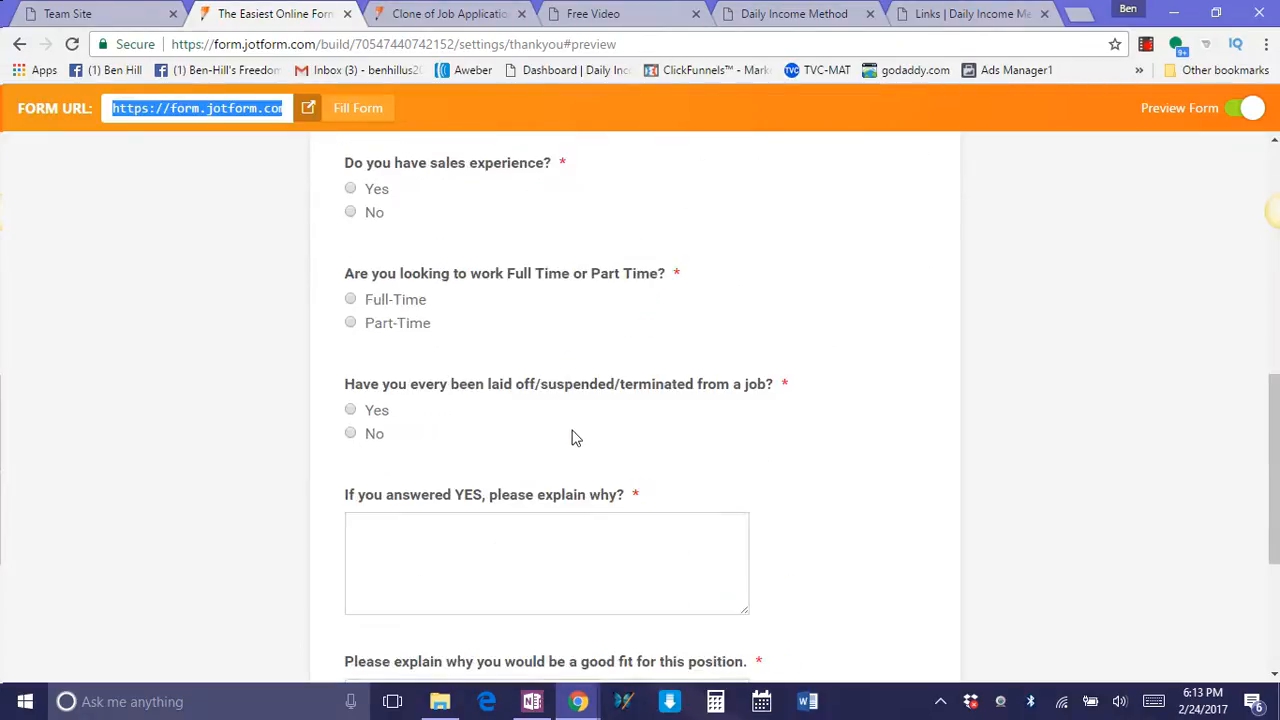
{"action": "scroll", "coordinate": [577, 430], "scroll_direction": "down", "scroll_amount": 2}
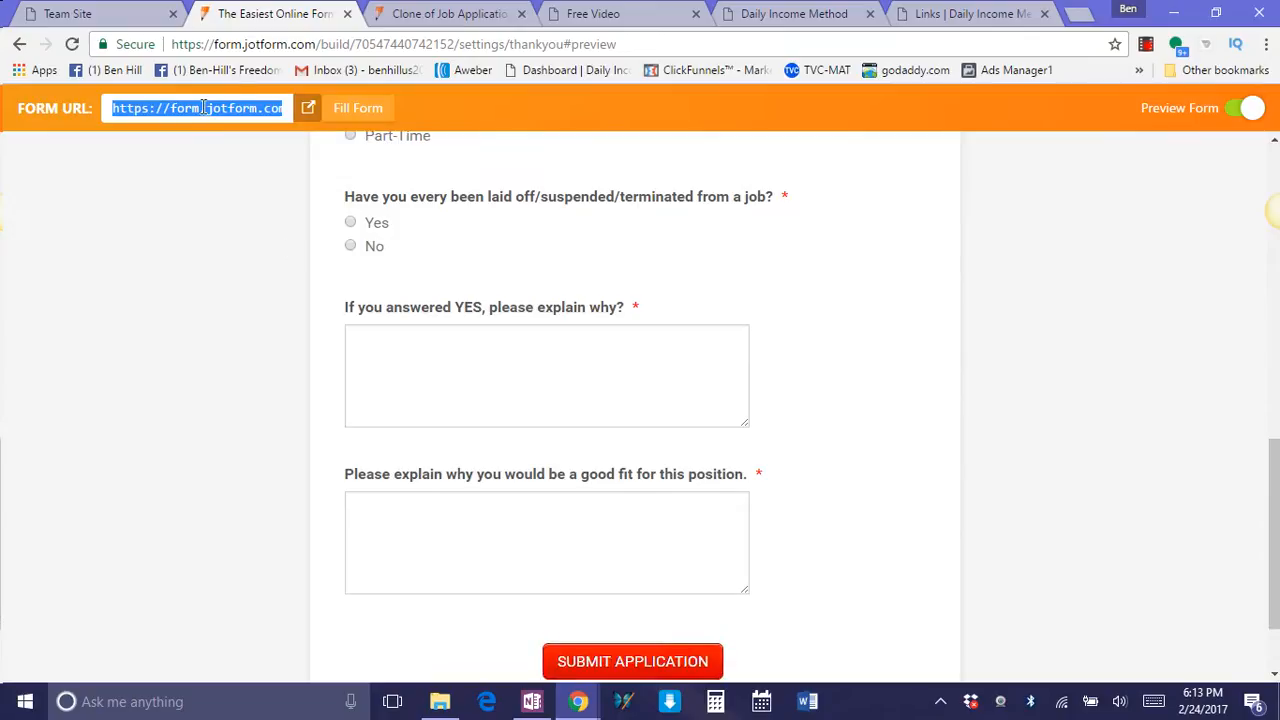
{"action": "scroll", "coordinate": [684, 314], "scroll_direction": "down", "scroll_amount": 1}
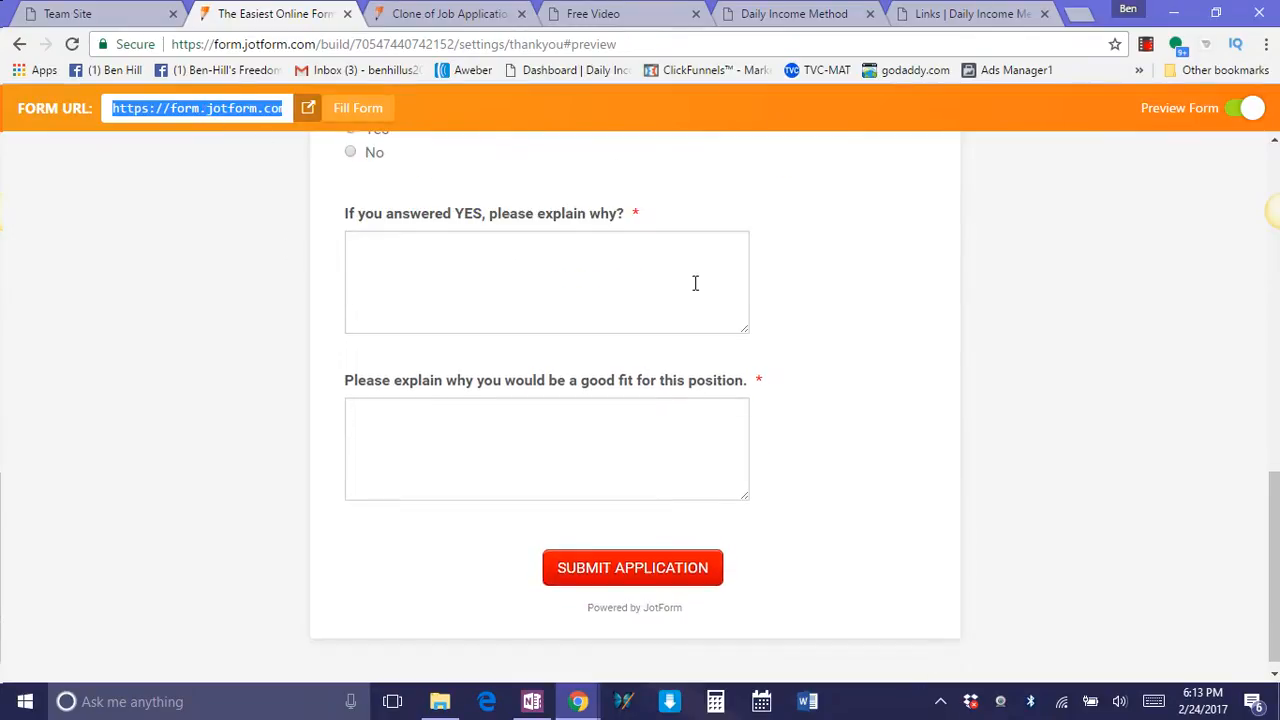
{"action": "scroll", "coordinate": [608, 423], "scroll_direction": "up", "scroll_amount": 8}
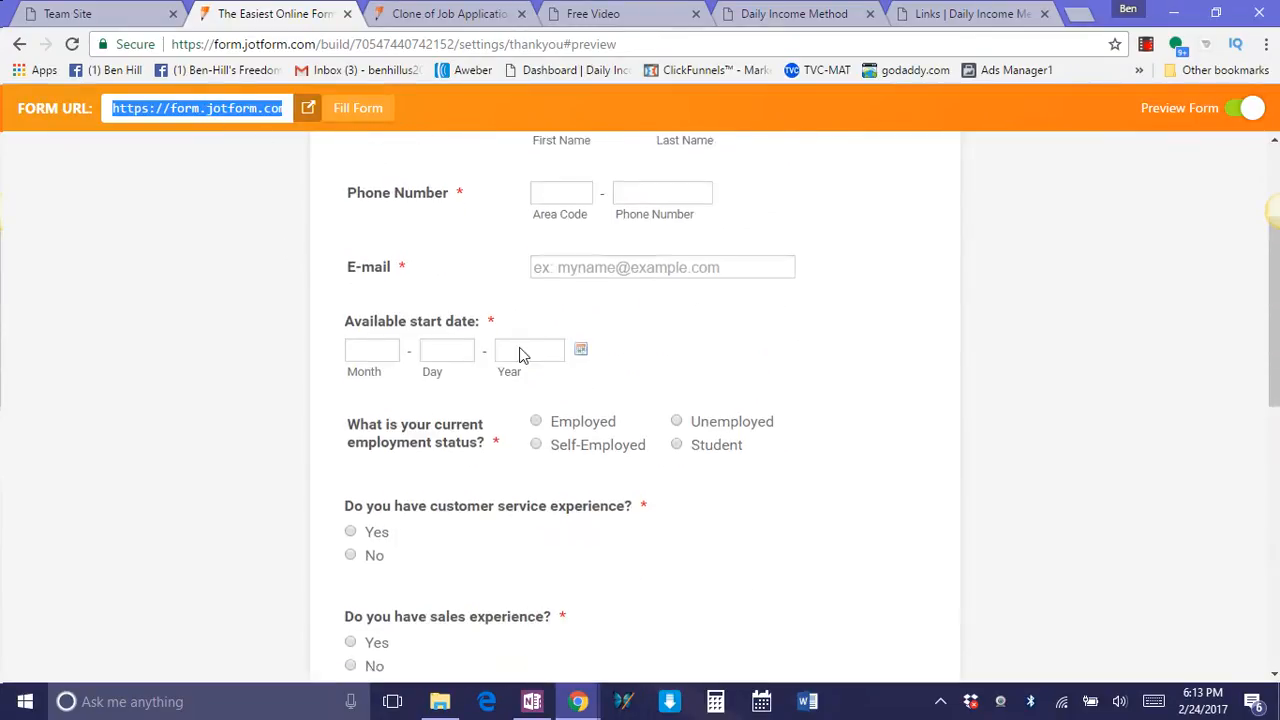
Leave the form preview and check the capture page set as the external redirect after submission.
{"action": "scroll", "coordinate": [560, 410], "scroll_direction": "down", "scroll_amount": 8}
{"action": "scroll", "coordinate": [589, 330], "scroll_direction": "up", "scroll_amount": 10}
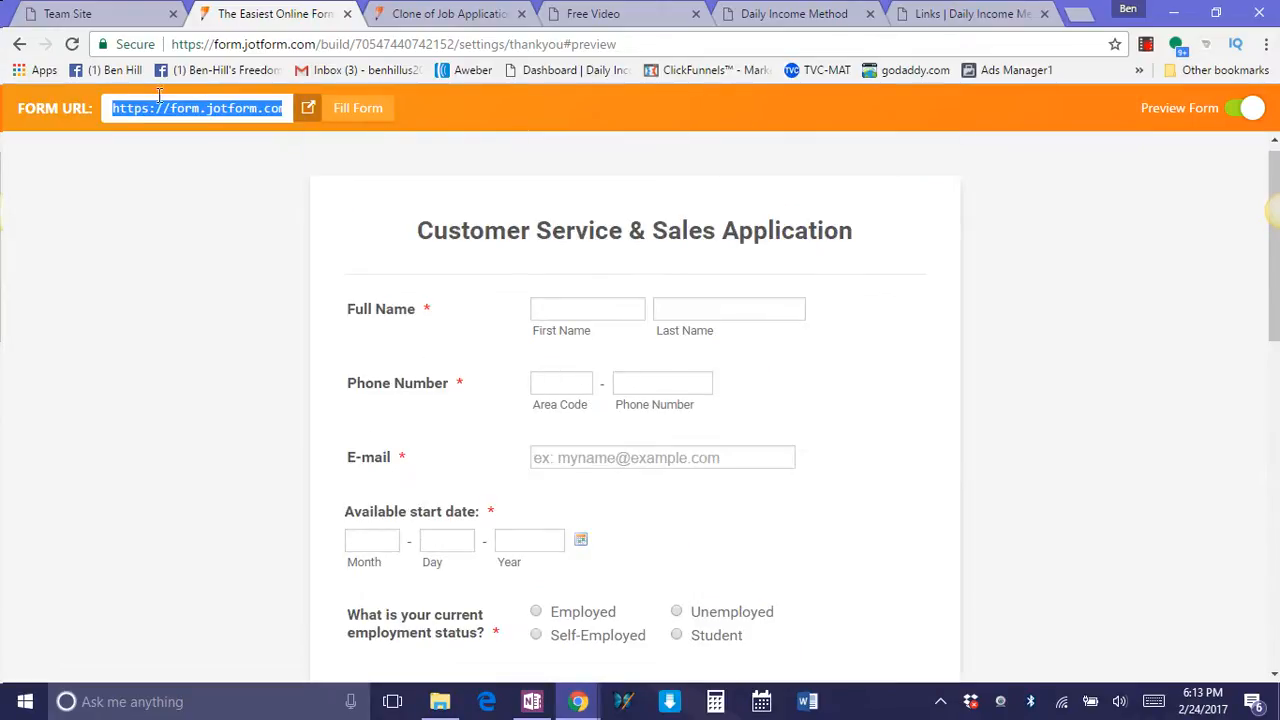
{"action": "scroll", "coordinate": [555, 261], "scroll_direction": "up", "scroll_amount": 1}
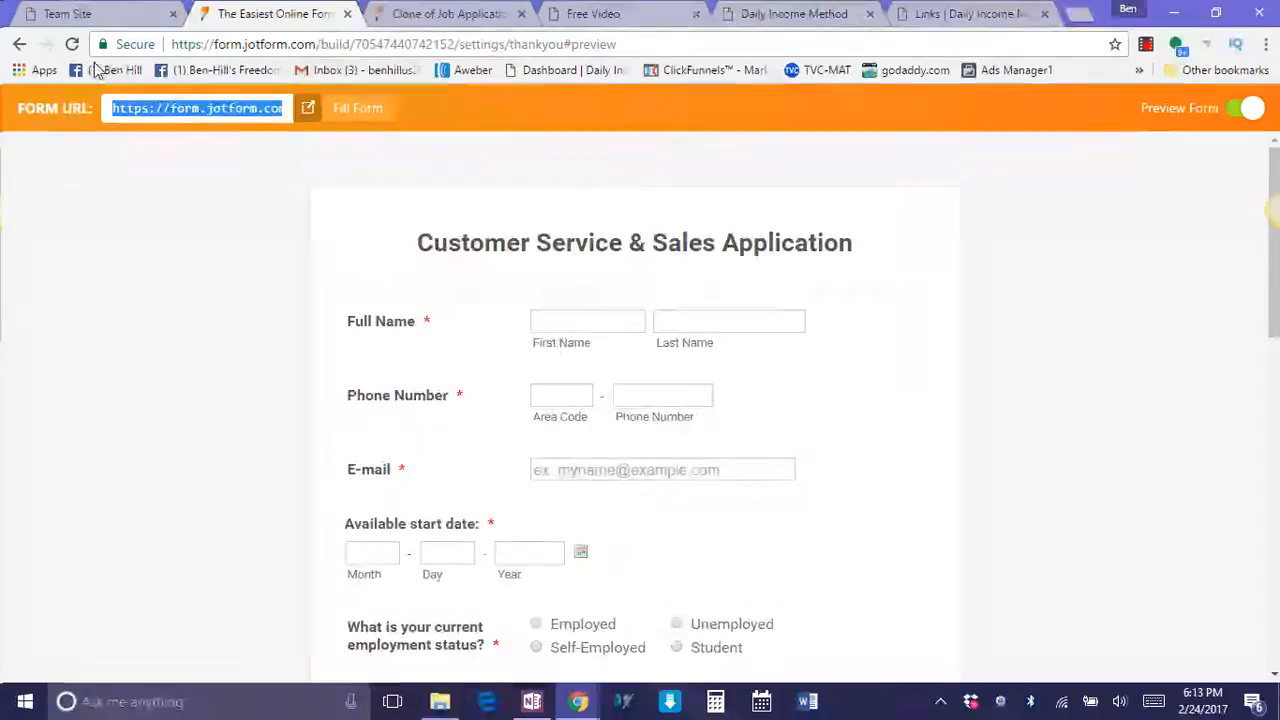
{"action": "left_click", "coordinate": [19, 44]}
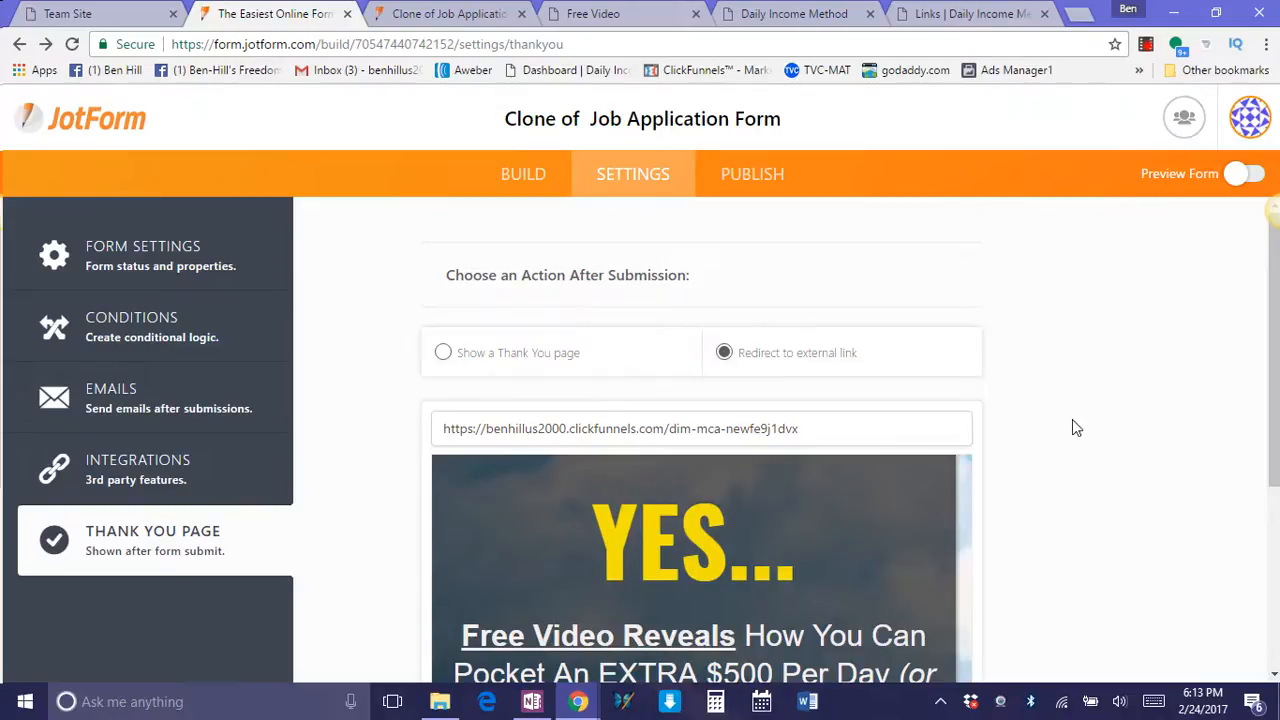
{"action": "scroll", "coordinate": [997, 480], "scroll_direction": "down", "scroll_amount": 4}
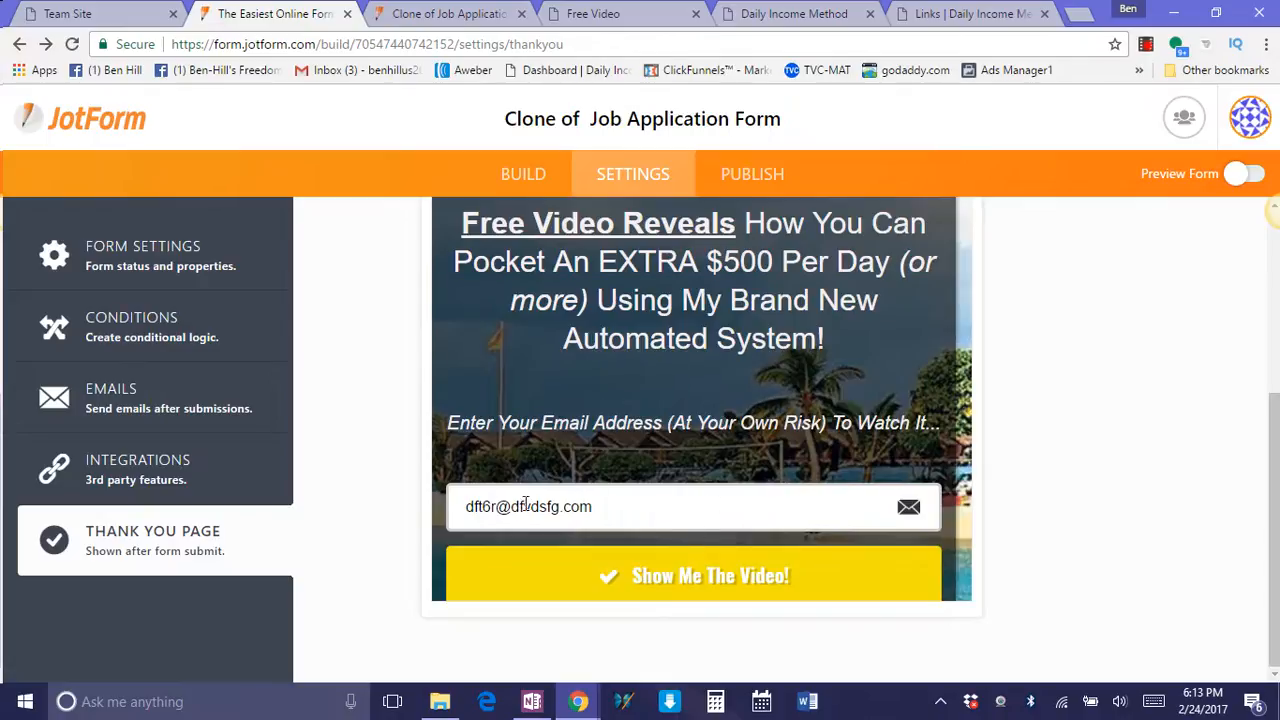
Return to building the Customer Service & Sales Application form and select its E-mail field.
{"action": "left_click", "coordinate": [527, 178]}
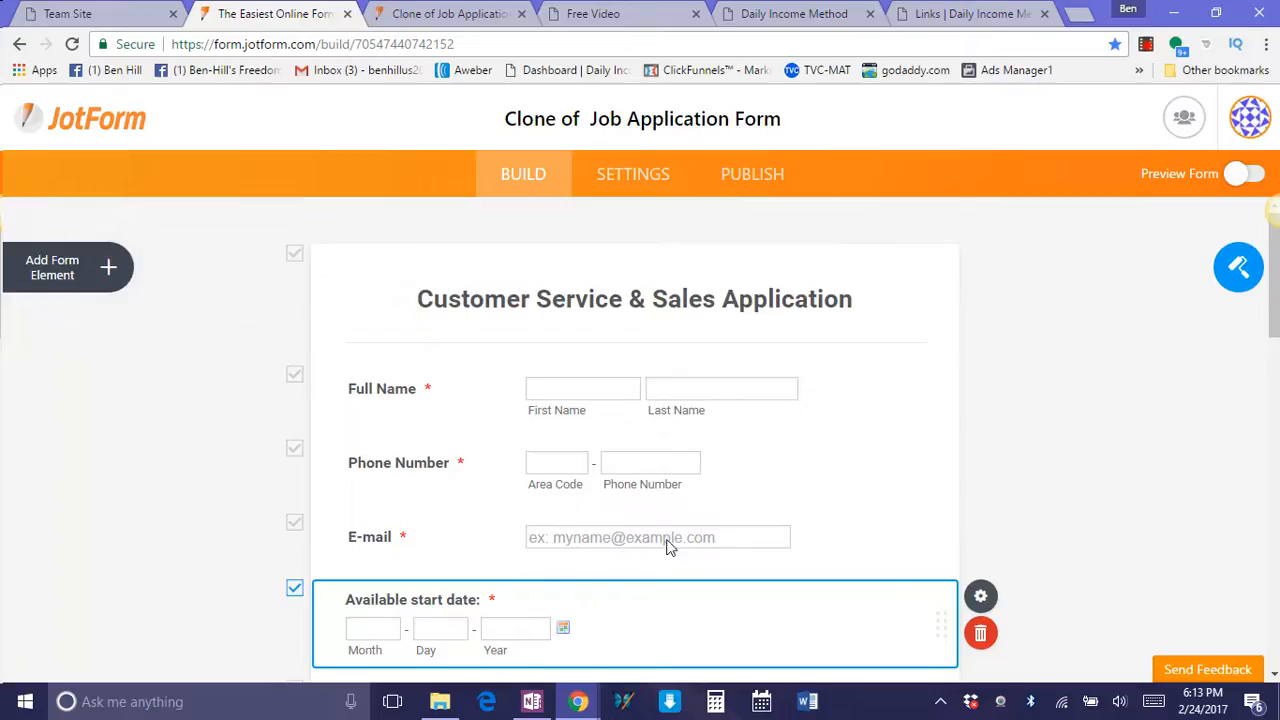
{"action": "left_click", "coordinate": [541, 522]}
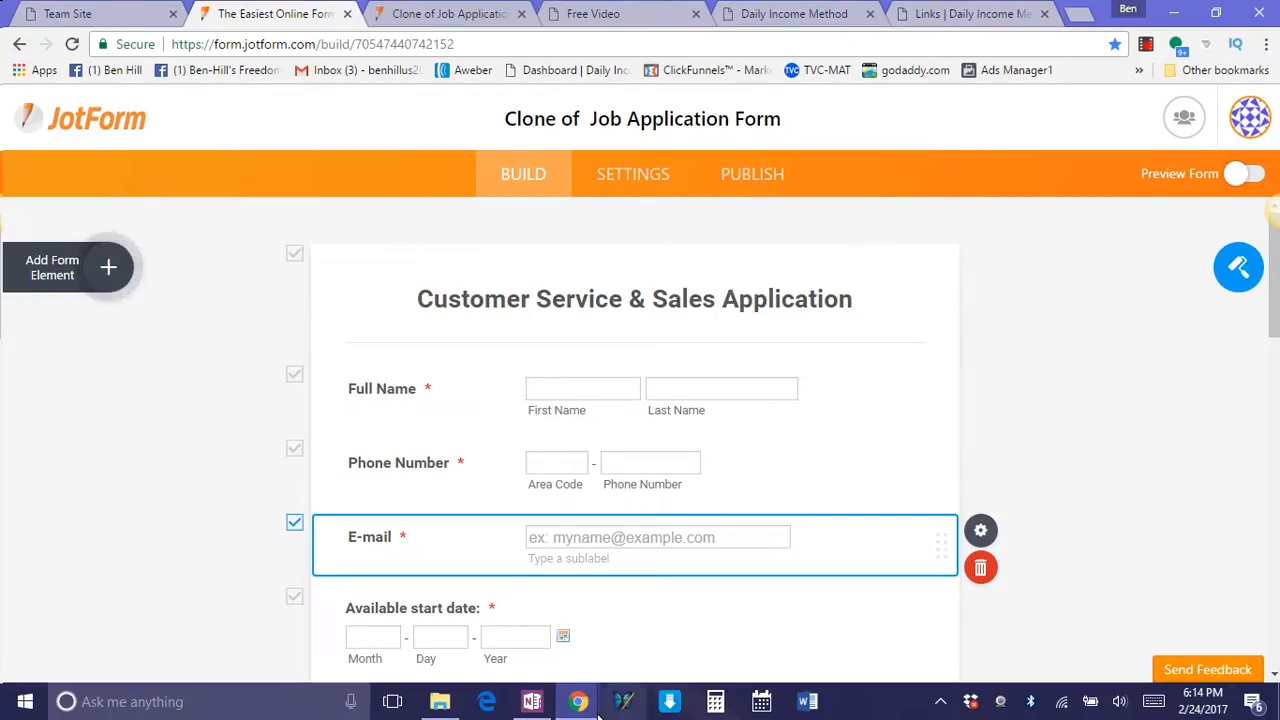
In the other browser window, open the Gmail inbox in a new tab and open JotForm's "New submission: Clone of Job Application Form" e-mail.
{"action": "mouse_move", "coordinate": [590, 708]}
{"action": "left_click", "coordinate": [490, 645]}
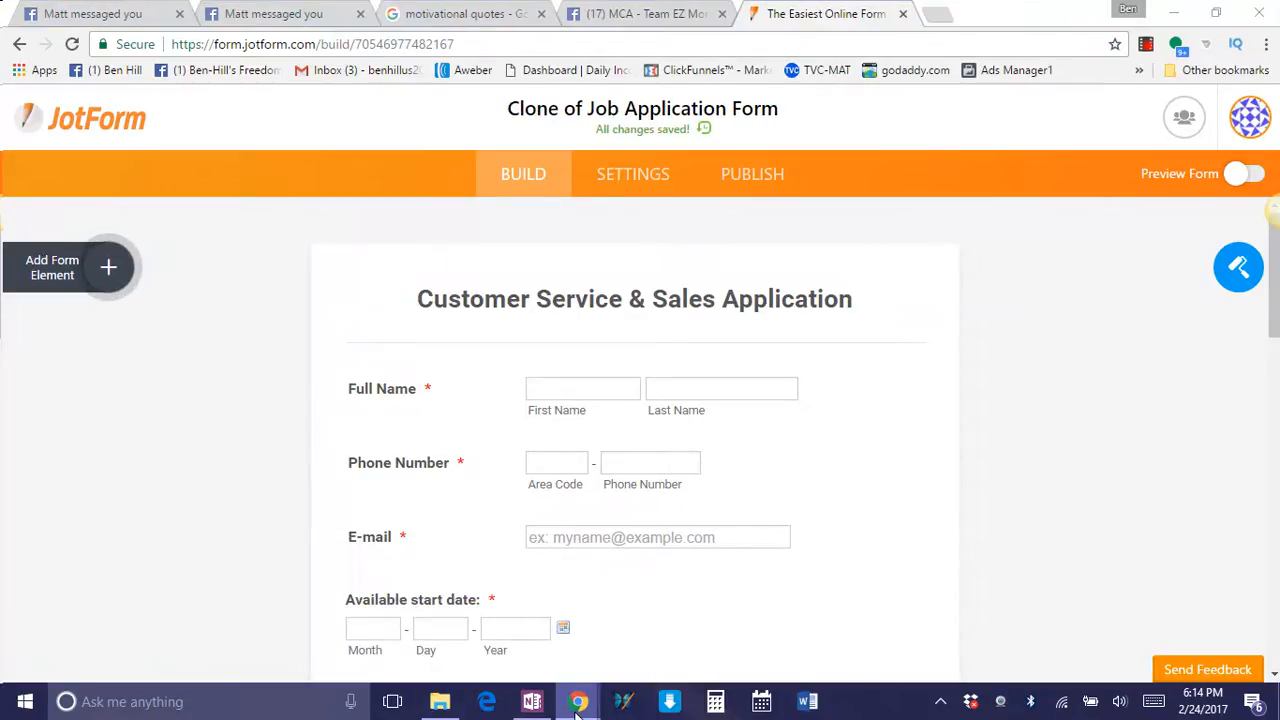
{"action": "mouse_move", "coordinate": [578, 701]}
{"action": "left_click", "coordinate": [328, 606]}
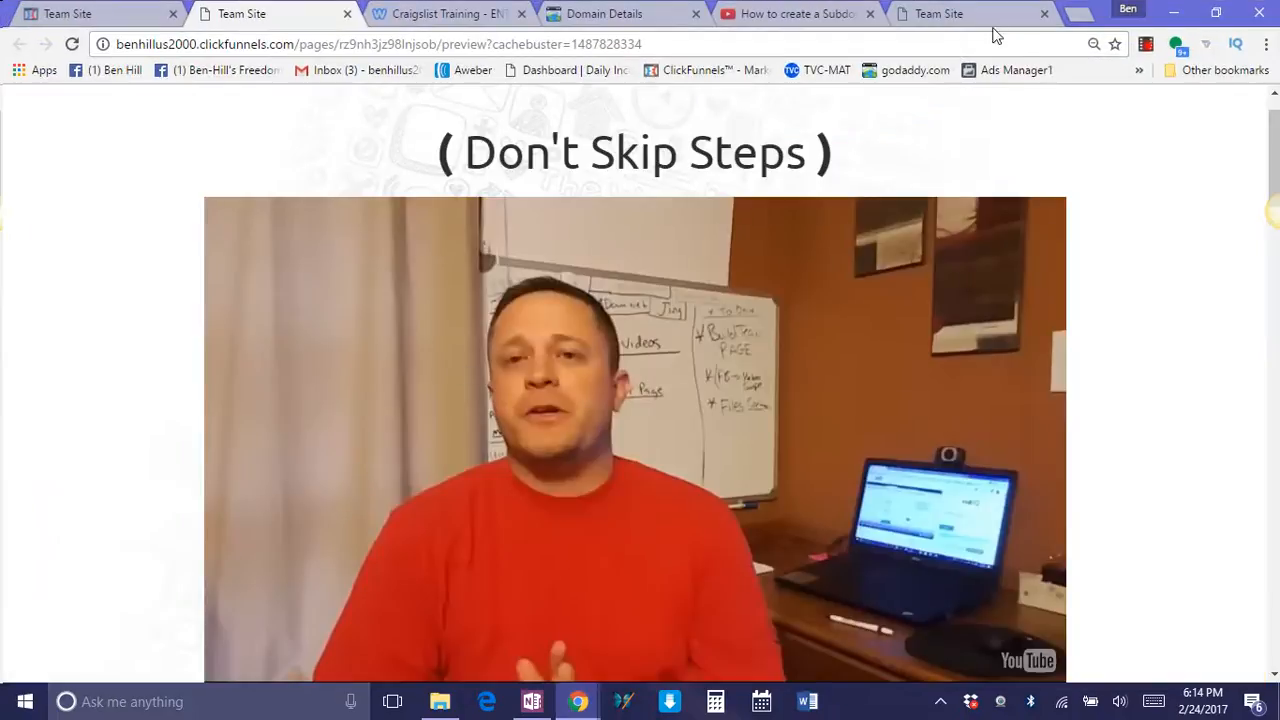
{"action": "mouse_move", "coordinate": [578, 701]}
{"action": "left_click", "coordinate": [471, 632]}
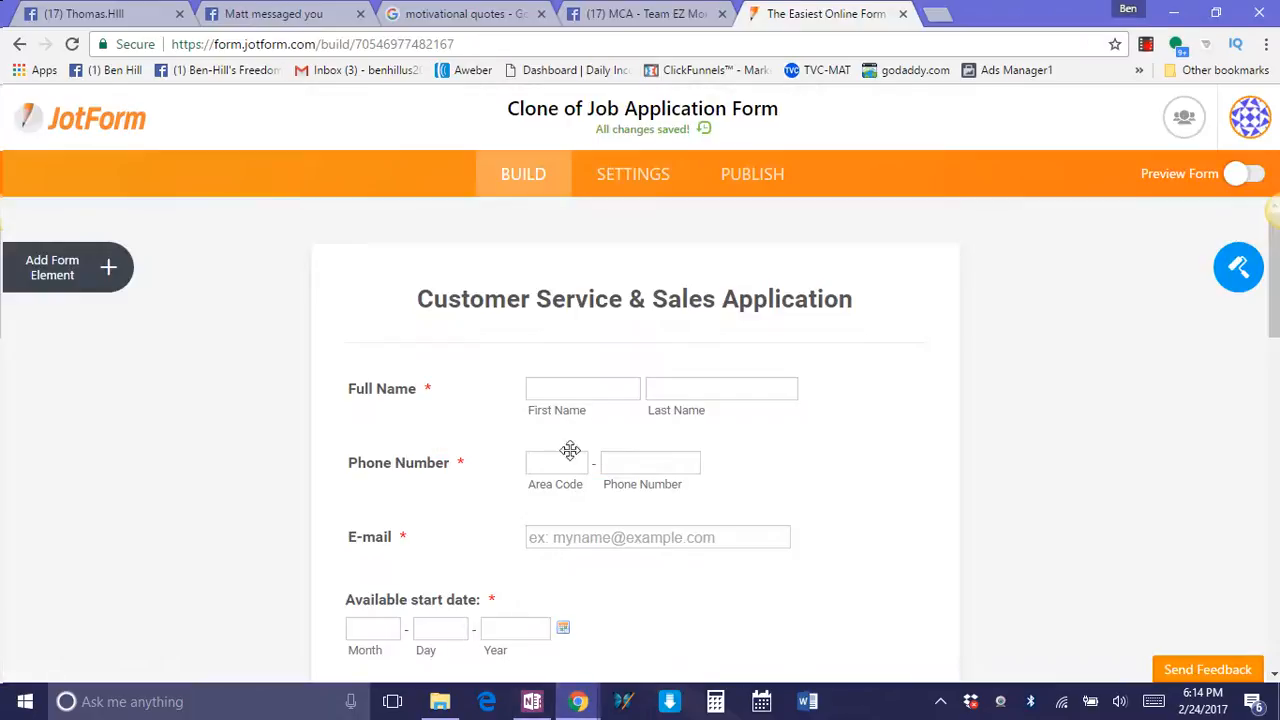
{"action": "left_click", "coordinate": [937, 14]}
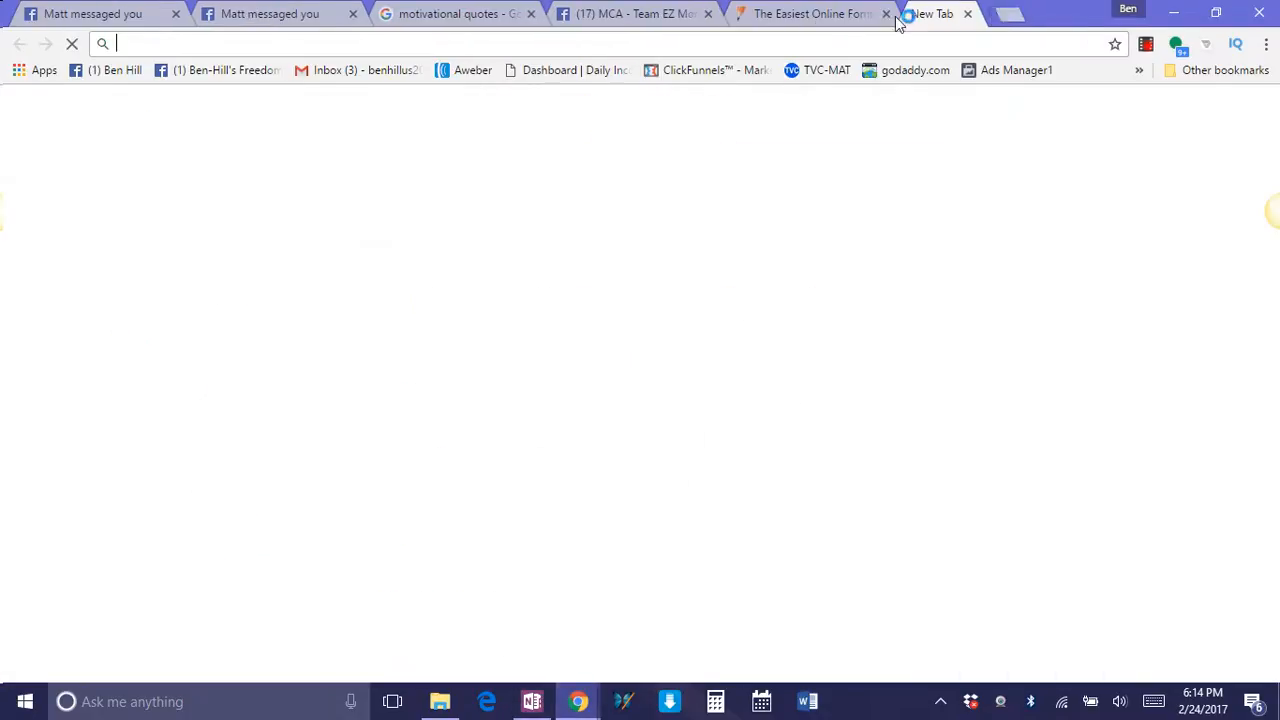
{"action": "left_click", "coordinate": [361, 72]}
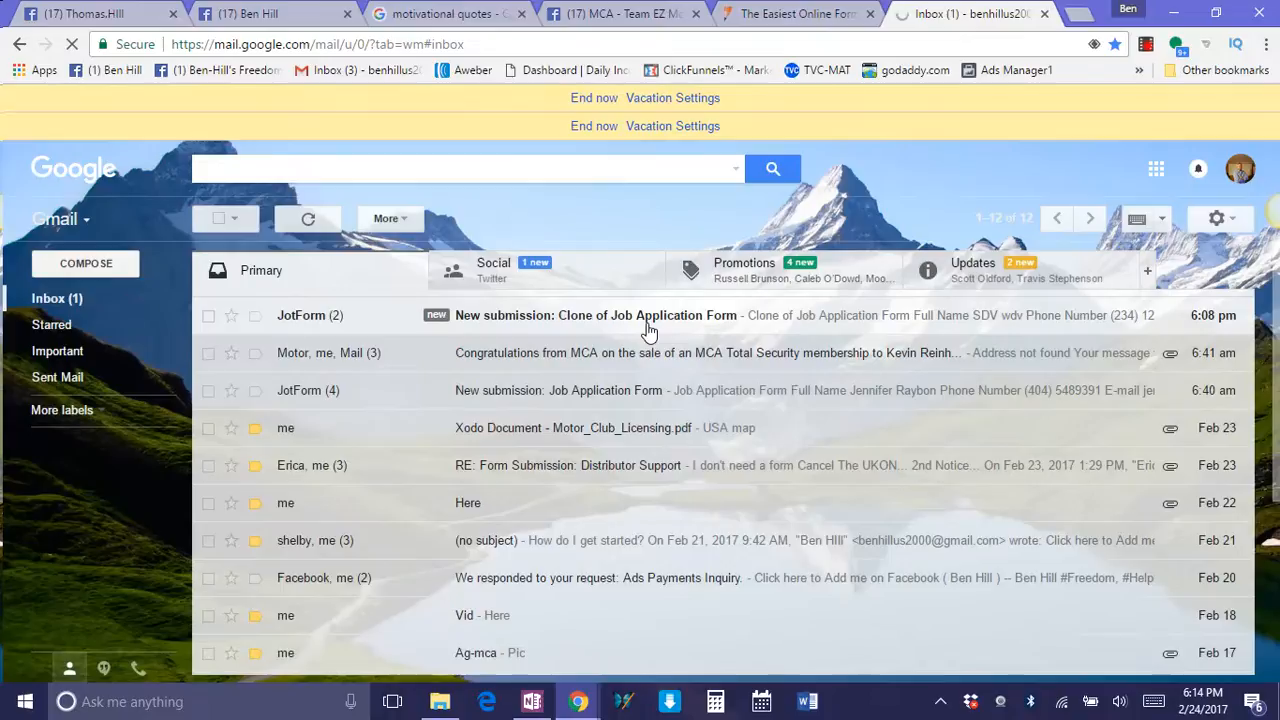
{"action": "left_click", "coordinate": [648, 330]}
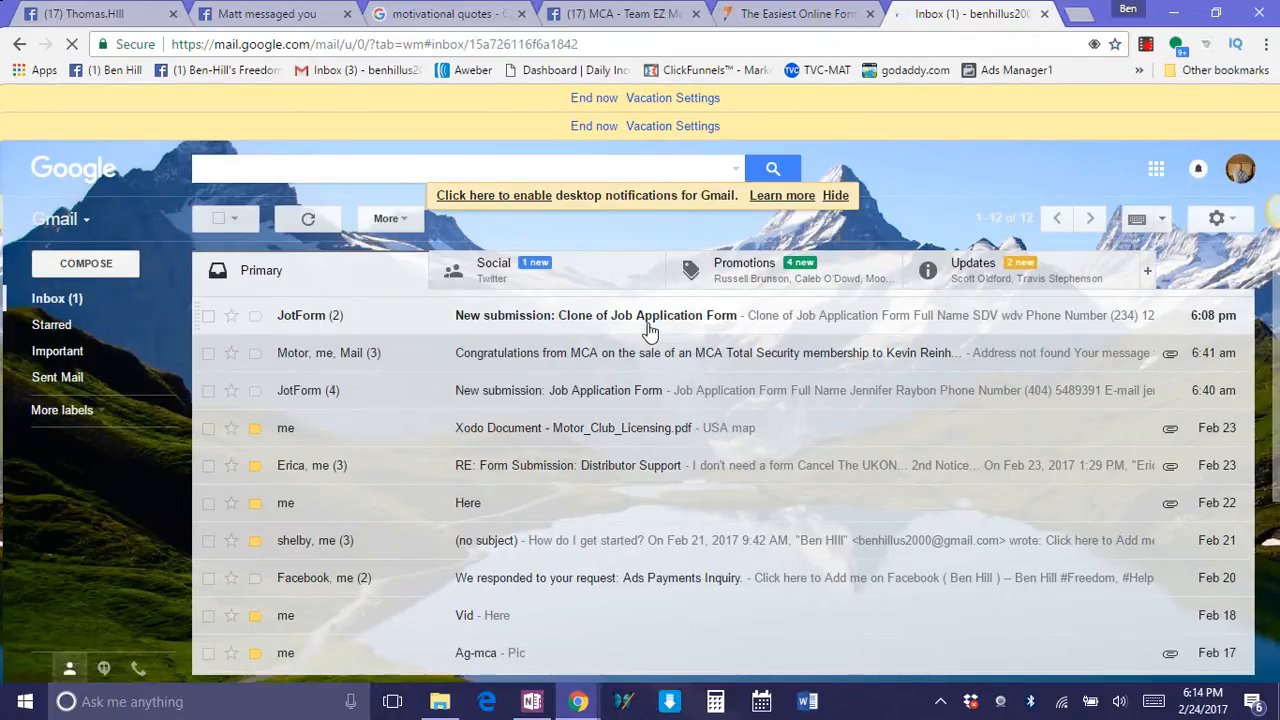
Review the answers in the submission e-mail and highlight the applicant's e-mail address.
{"action": "scroll", "coordinate": [709, 428], "scroll_direction": "down", "scroll_amount": 1}
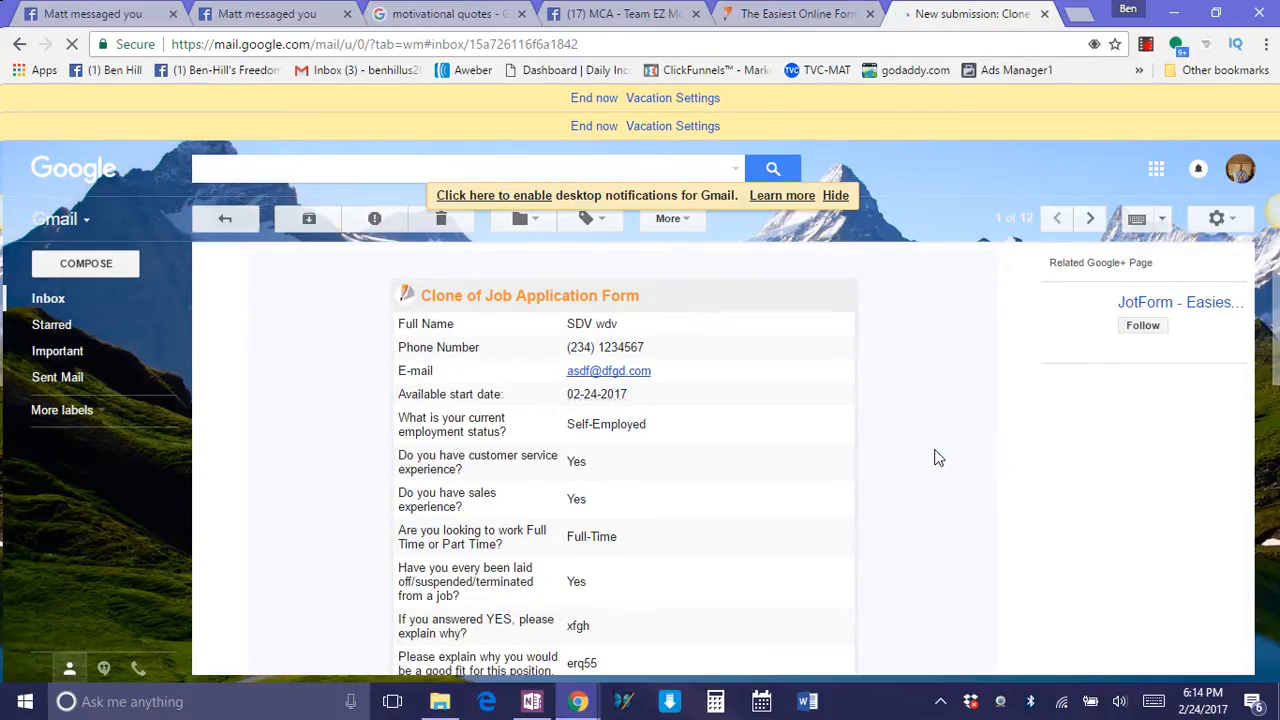
{"action": "left_click_drag", "start_coordinate": [1275, 322], "coordinate": [1275, 396]}
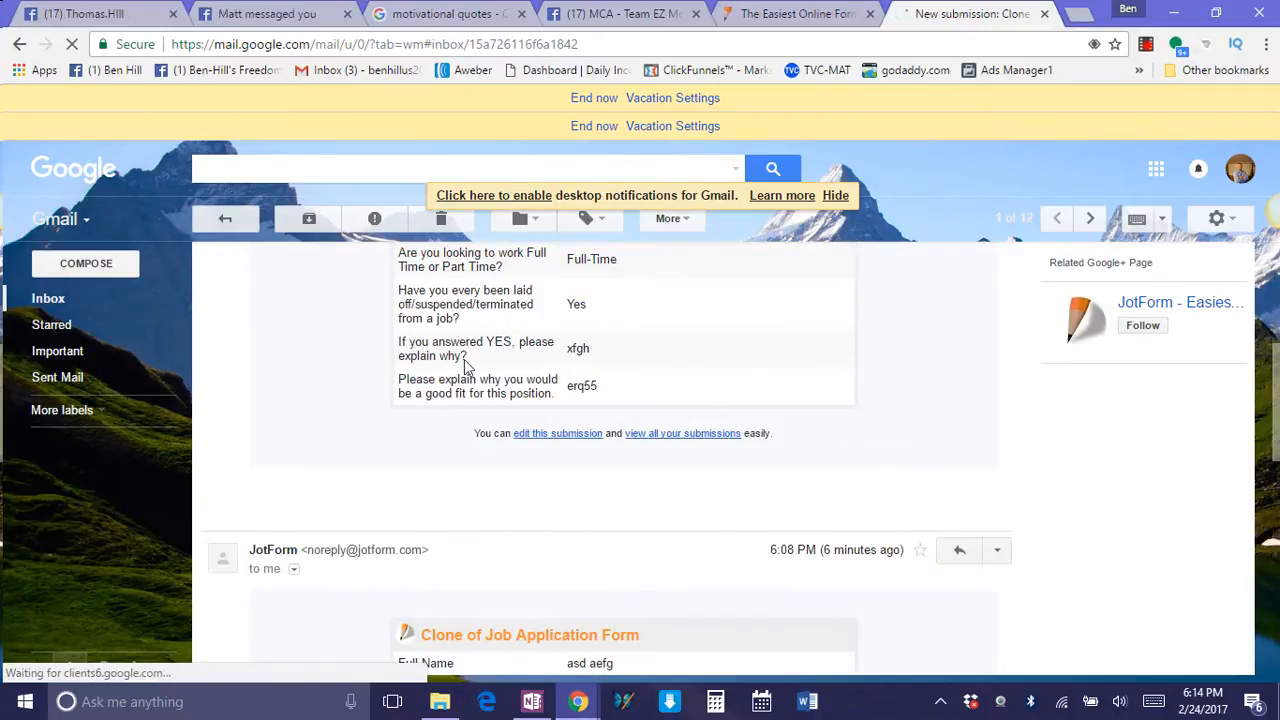
{"action": "scroll", "coordinate": [737, 423], "scroll_direction": "up", "scroll_amount": 4}
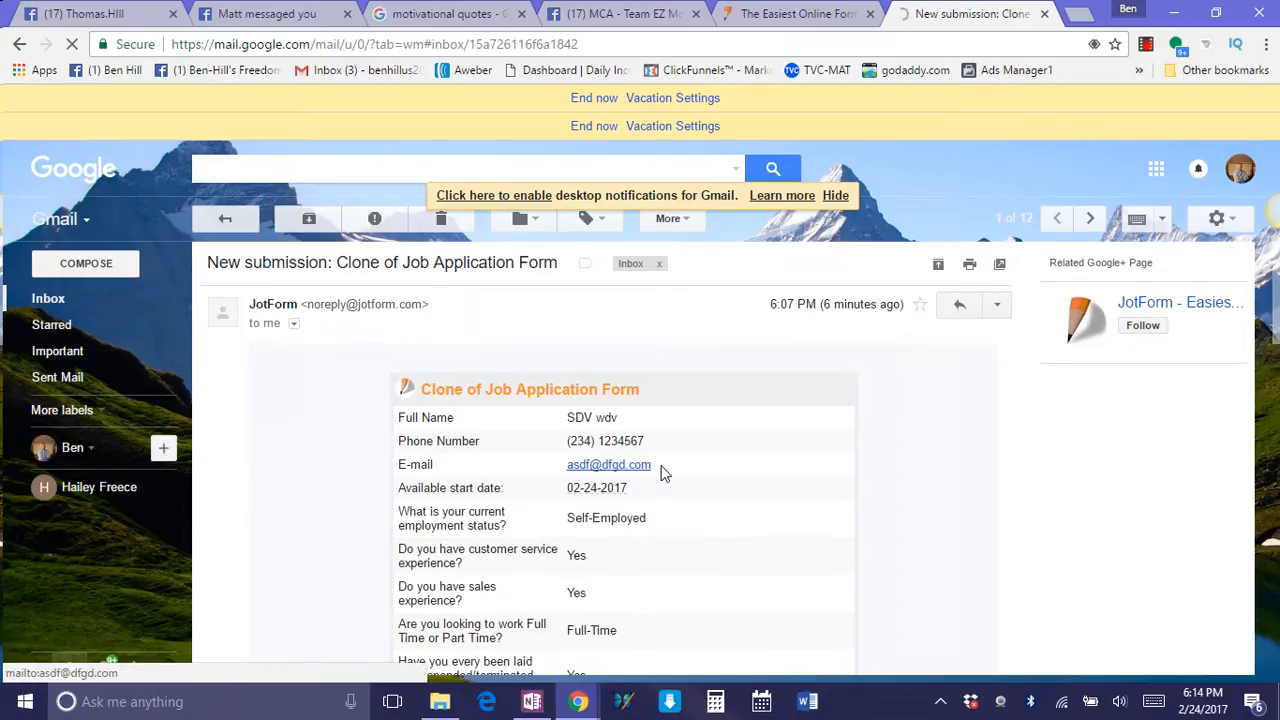
{"action": "left_click_drag", "start_coordinate": [653, 466], "coordinate": [569, 468]}
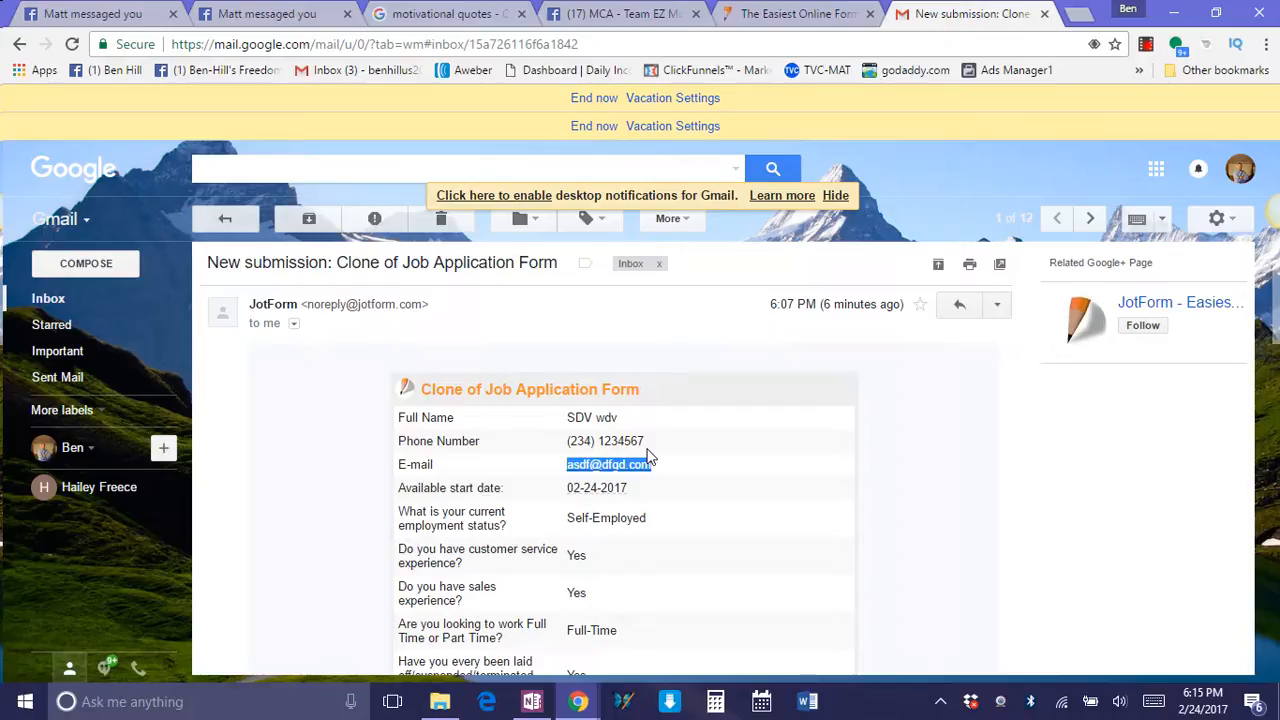
Switch back to the form's browser window and view the Daily Income Method video page and the Free Video capture page.
{"action": "left_click", "coordinate": [578, 701]}
{"action": "left_click", "coordinate": [509, 644]}
{"action": "left_click", "coordinate": [578, 701]}
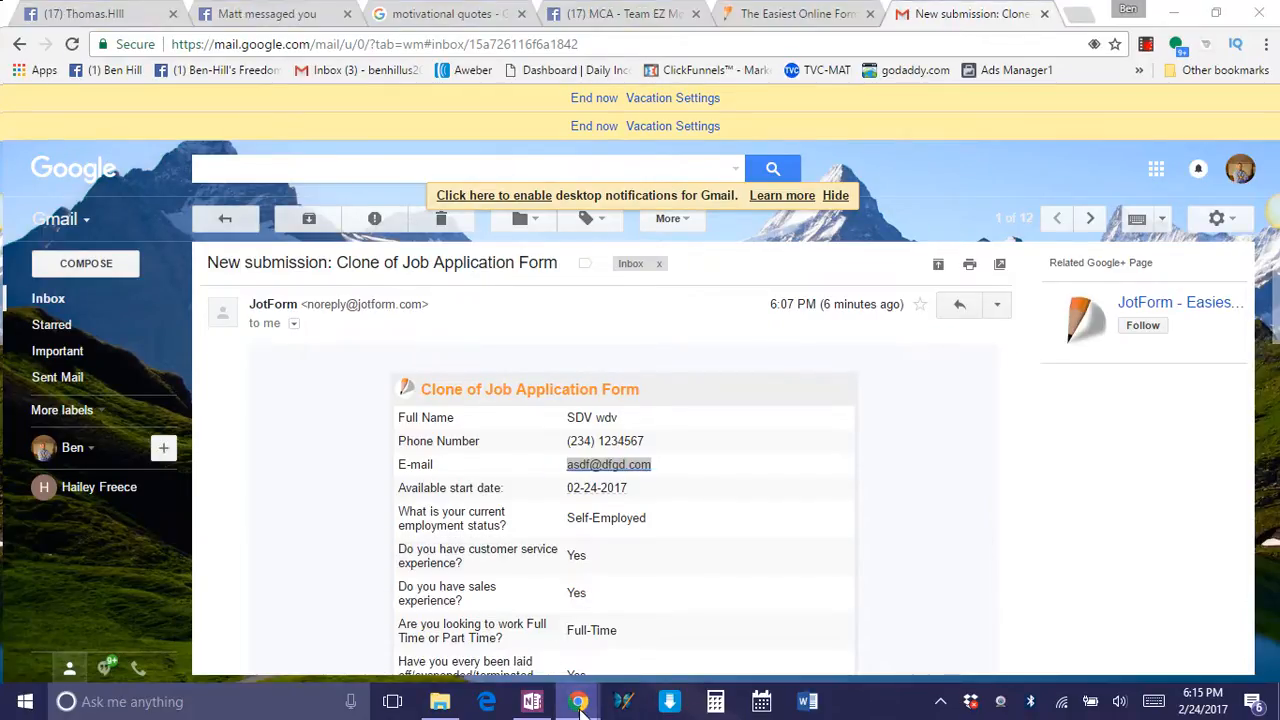
{"action": "left_click", "coordinate": [648, 650]}
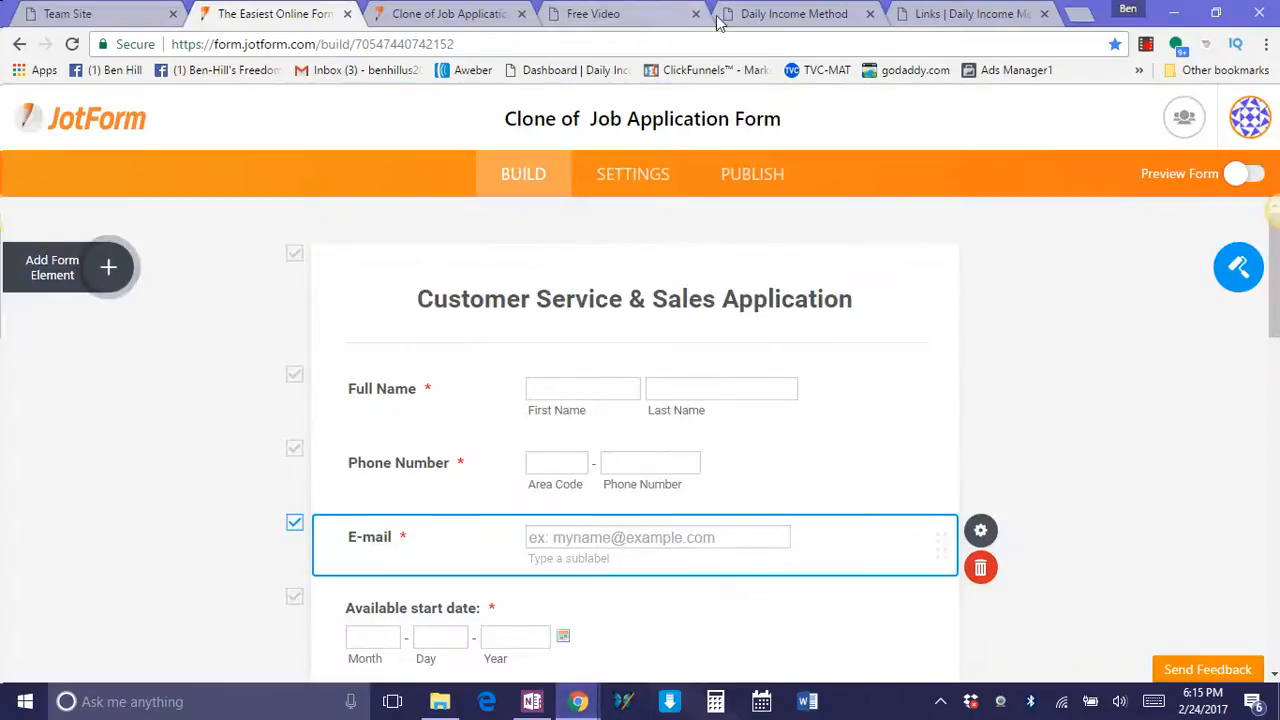
{"action": "left_click", "coordinate": [762, 14]}
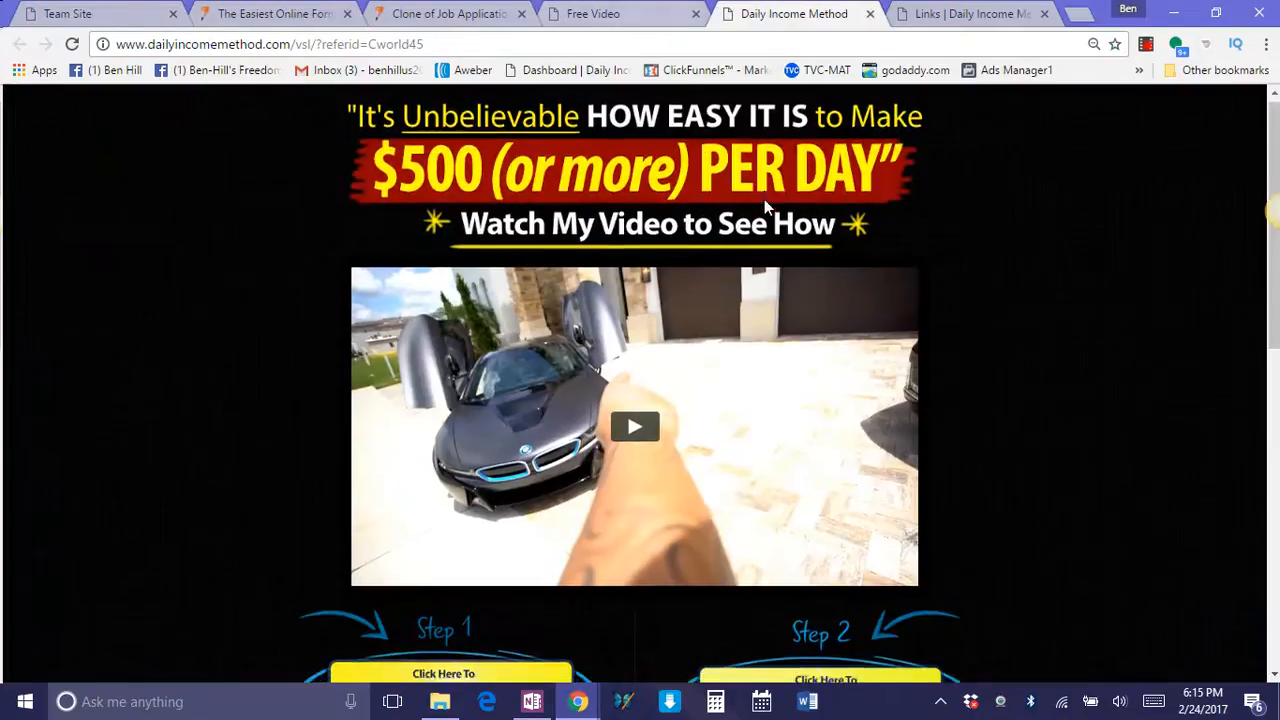
{"action": "scroll", "coordinate": [766, 209], "scroll_direction": "down", "scroll_amount": 5}
{"action": "scroll", "coordinate": [677, 297], "scroll_direction": "up", "scroll_amount": 5}
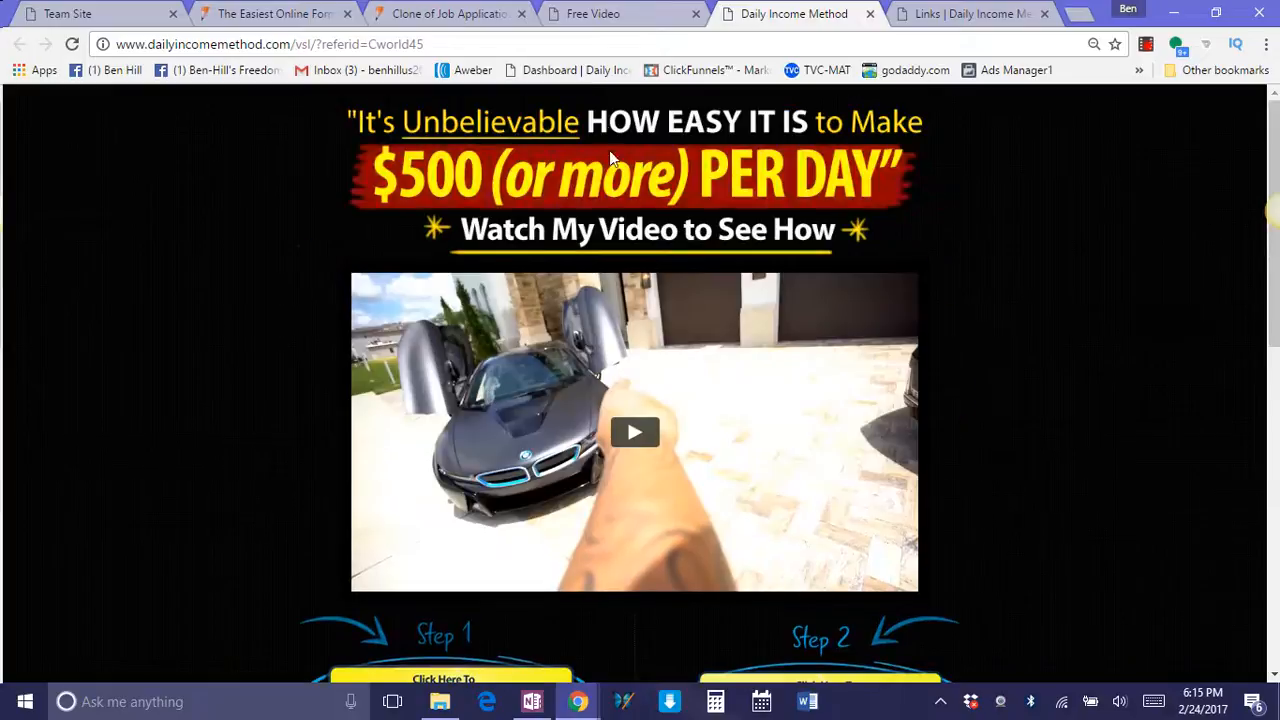
{"action": "left_click", "coordinate": [588, 13]}
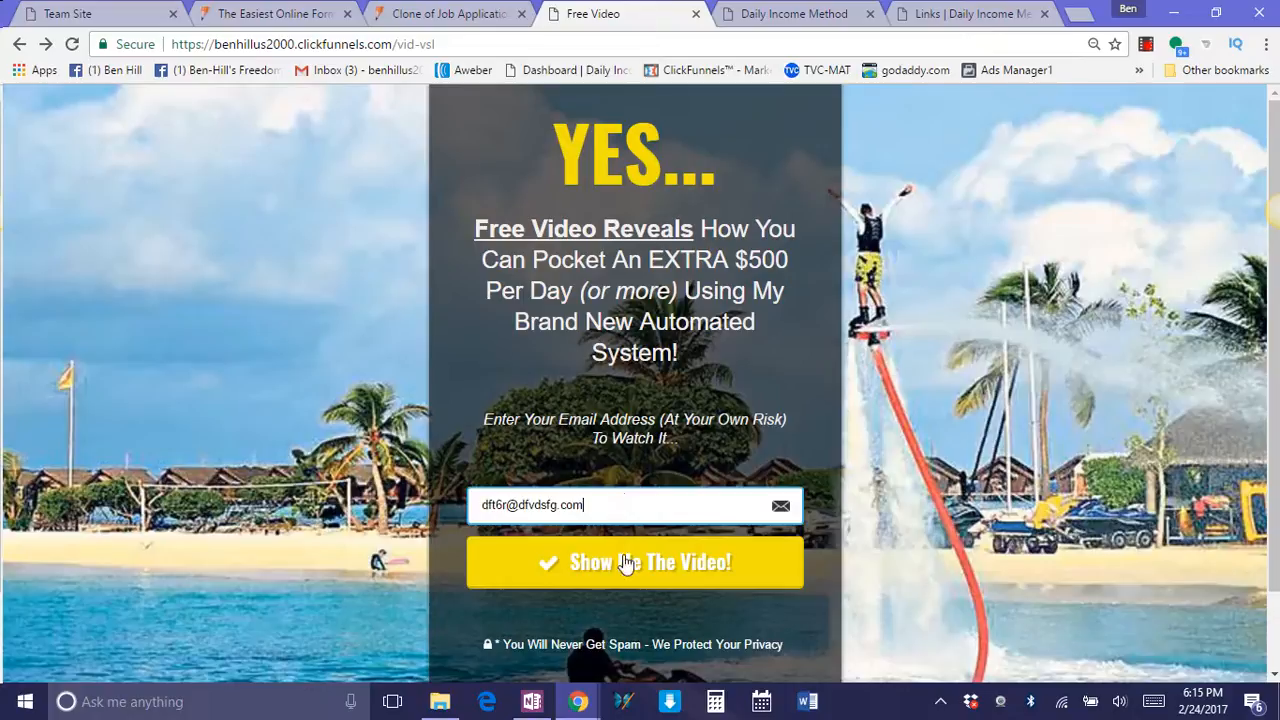
Return to the submission e-mail and examine the applicant's phone number and e-mail address.
{"action": "mouse_move", "coordinate": [580, 700]}
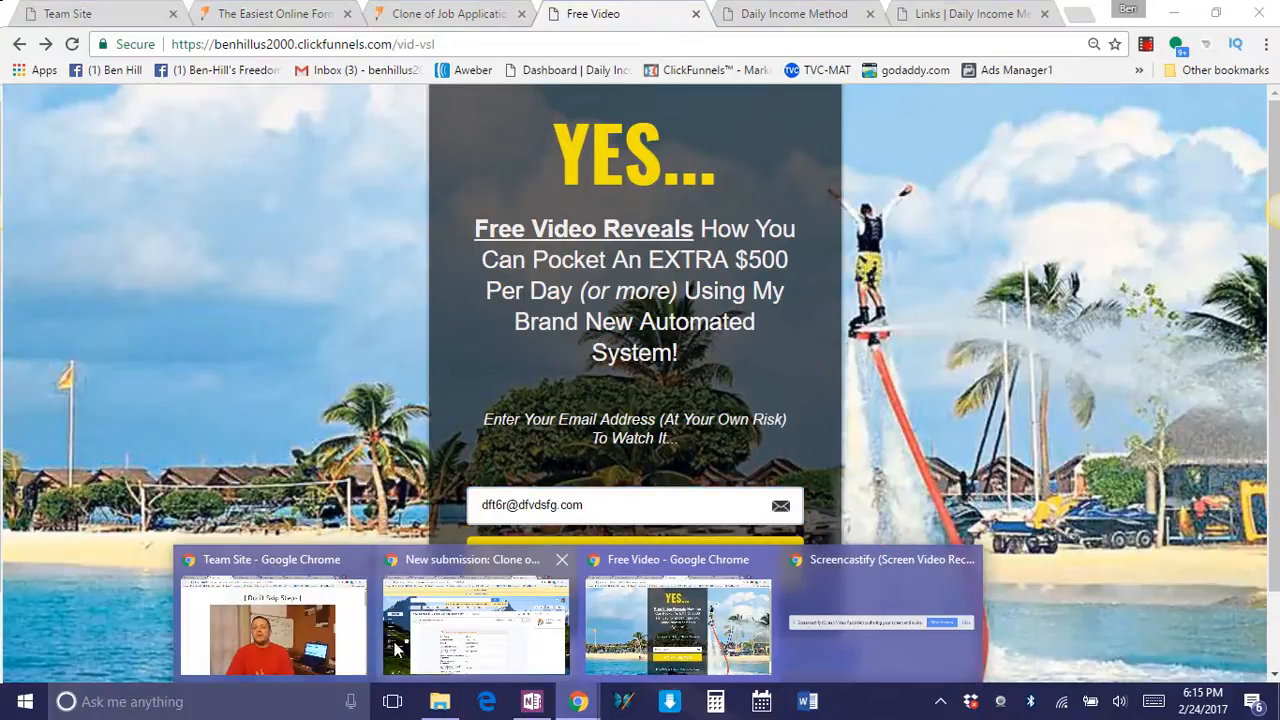
{"action": "left_click", "coordinate": [490, 629]}
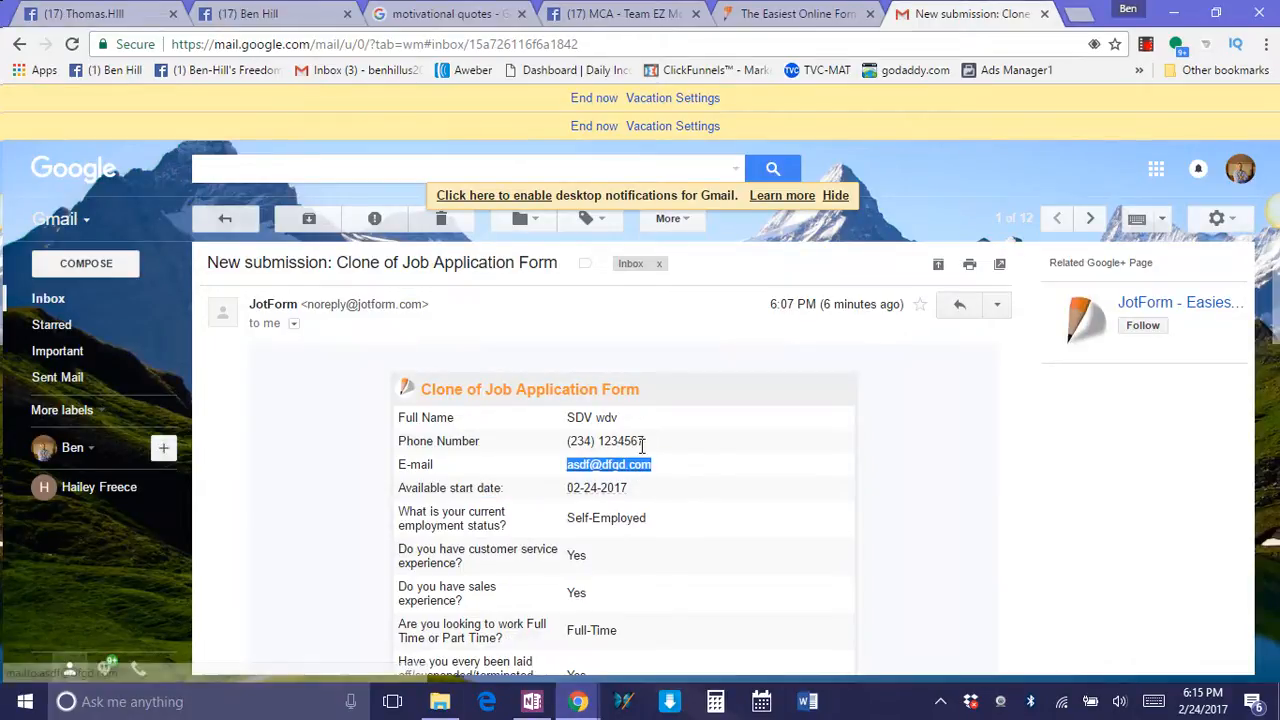
{"action": "left_click_drag", "start_coordinate": [646, 441], "coordinate": [572, 444]}
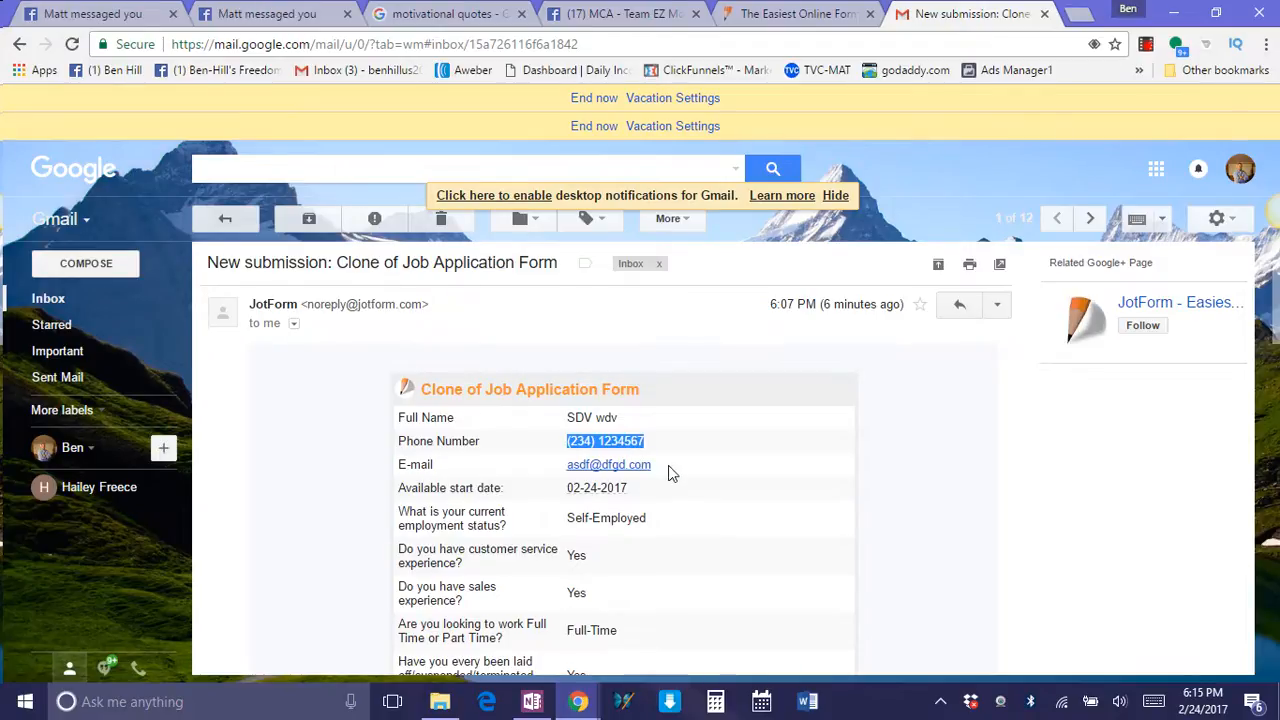
{"action": "left_click_drag", "start_coordinate": [668, 465], "coordinate": [543, 479]}
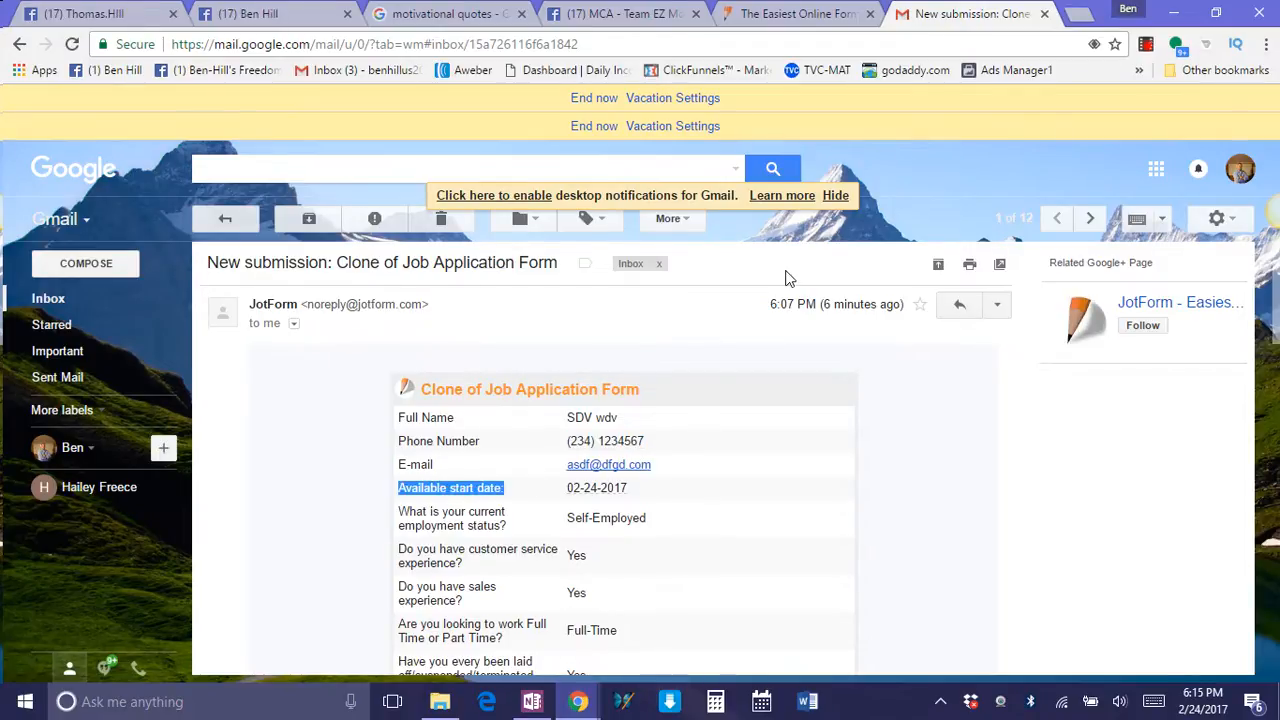
Switch to the Free Video capture page and clear the address entered in its e-mail field.
{"action": "mouse_move", "coordinate": [578, 701]}
{"action": "left_click", "coordinate": [655, 640]}
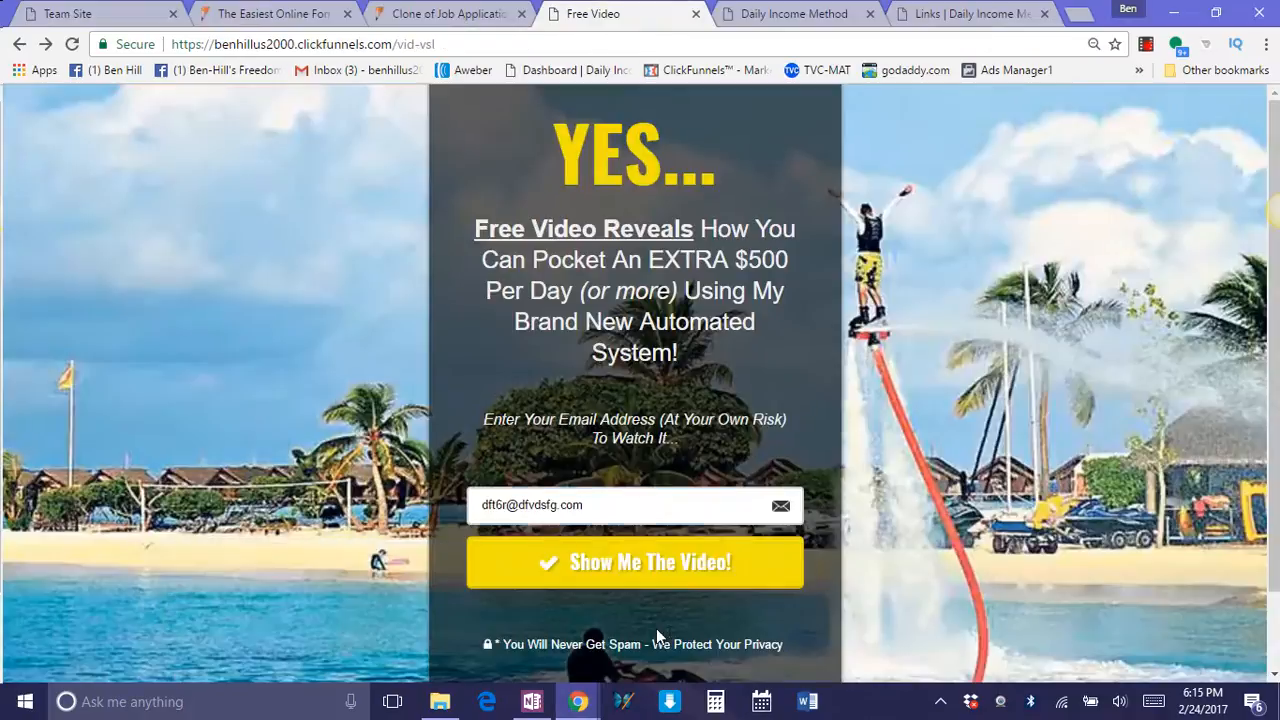
{"action": "left_click_drag", "start_coordinate": [614, 508], "coordinate": [429, 500]}
{"action": "key", "text": "BackSpace"}
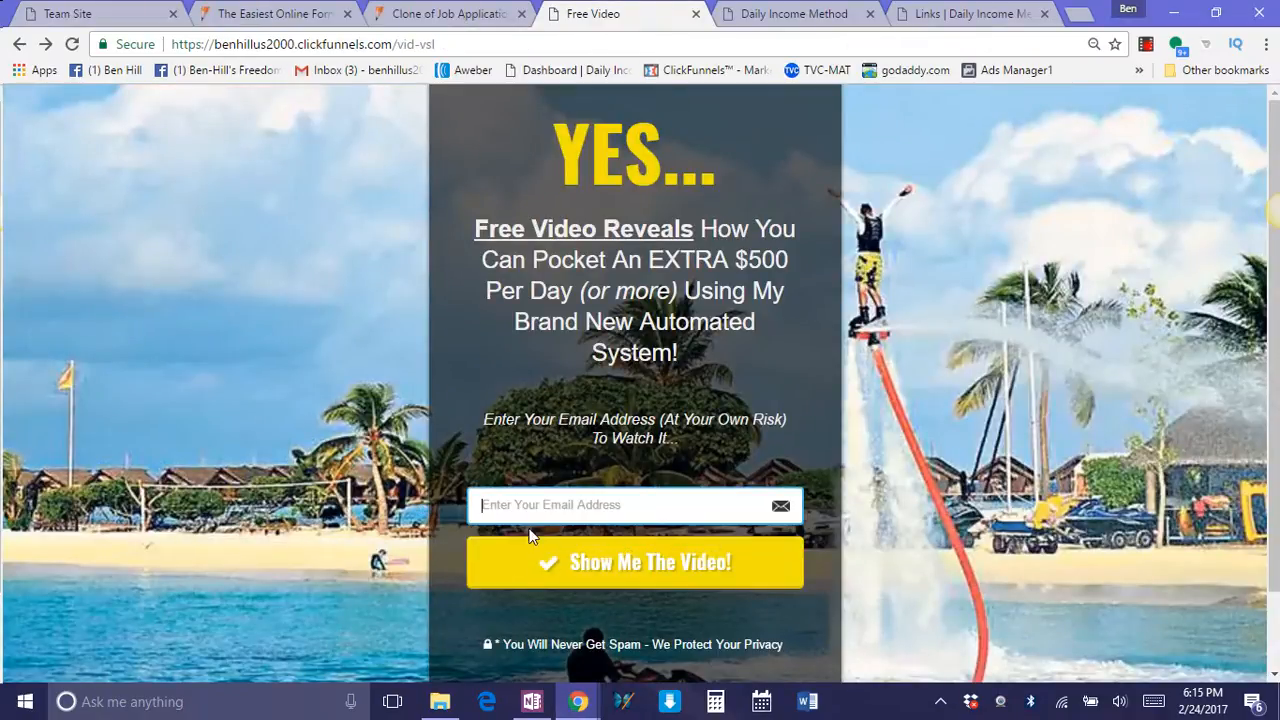
{"action": "right_click", "coordinate": [566, 511]}
{"action": "left_click", "coordinate": [614, 365]}
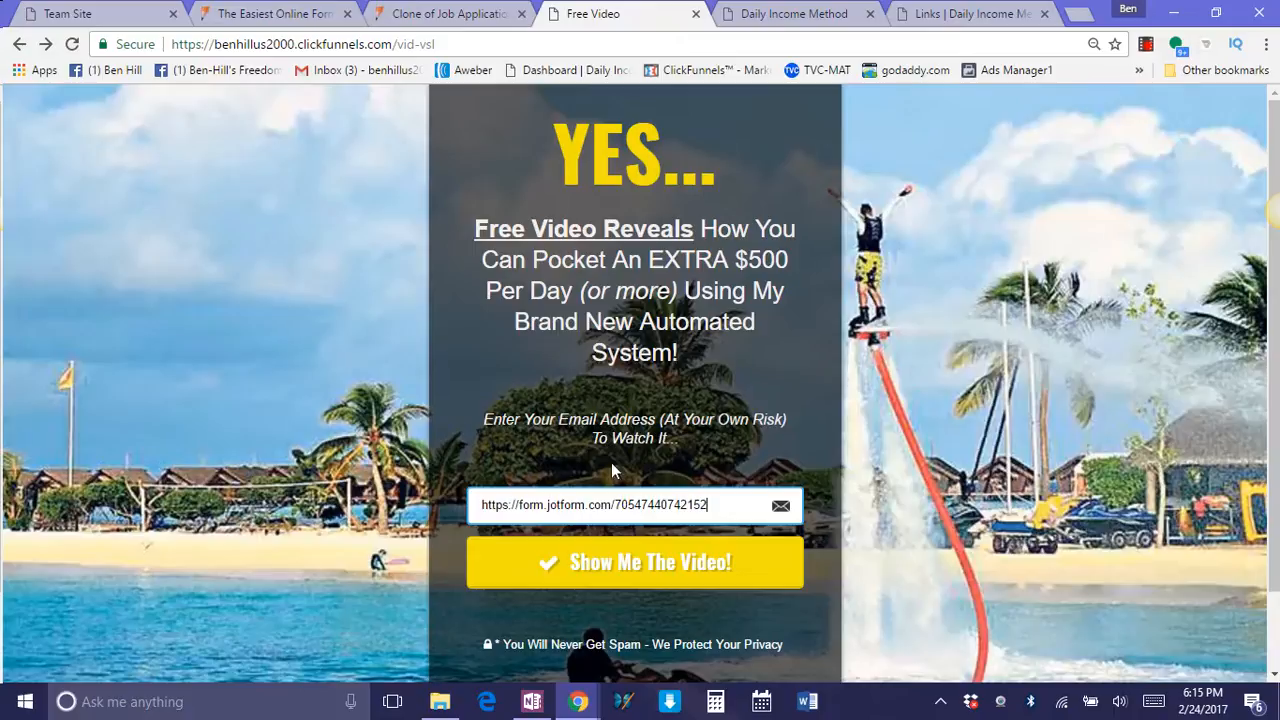
{"action": "left_click_drag", "start_coordinate": [679, 507], "coordinate": [366, 500]}
{"action": "key", "text": "BackSpace"}
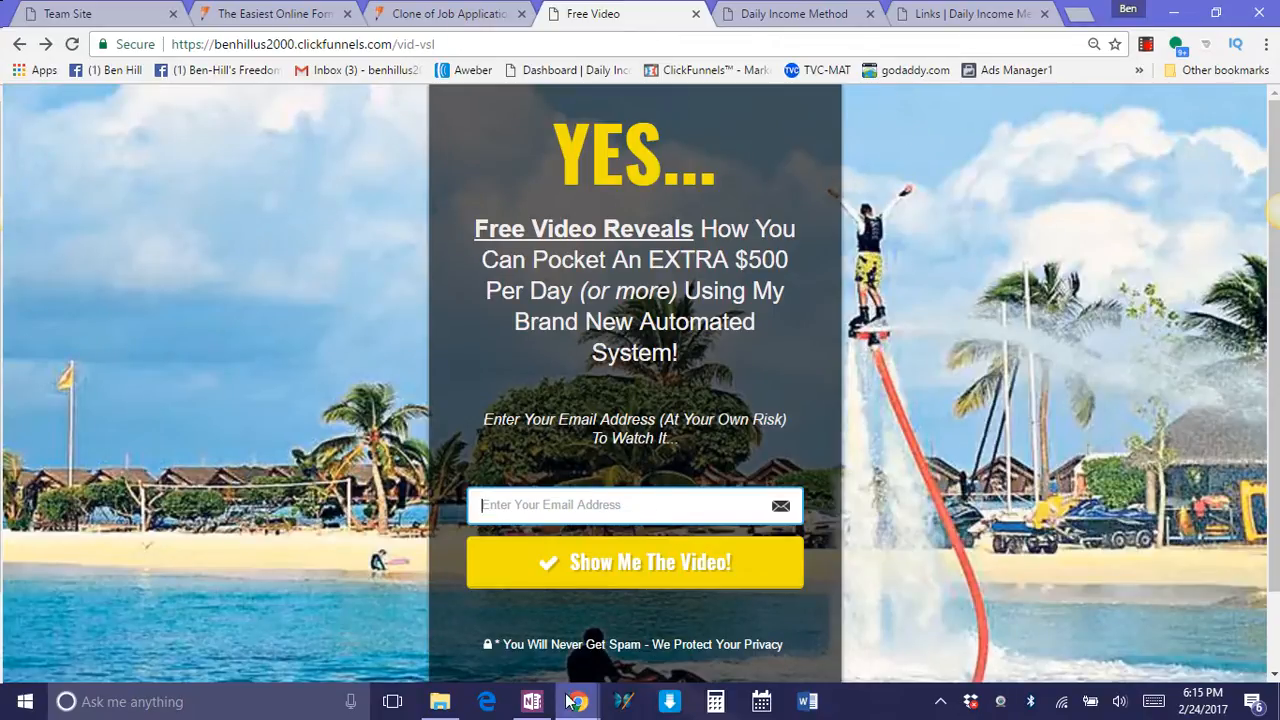
Go back to the JotForm builder and review the application's questions.
{"action": "left_click", "coordinate": [292, 13]}
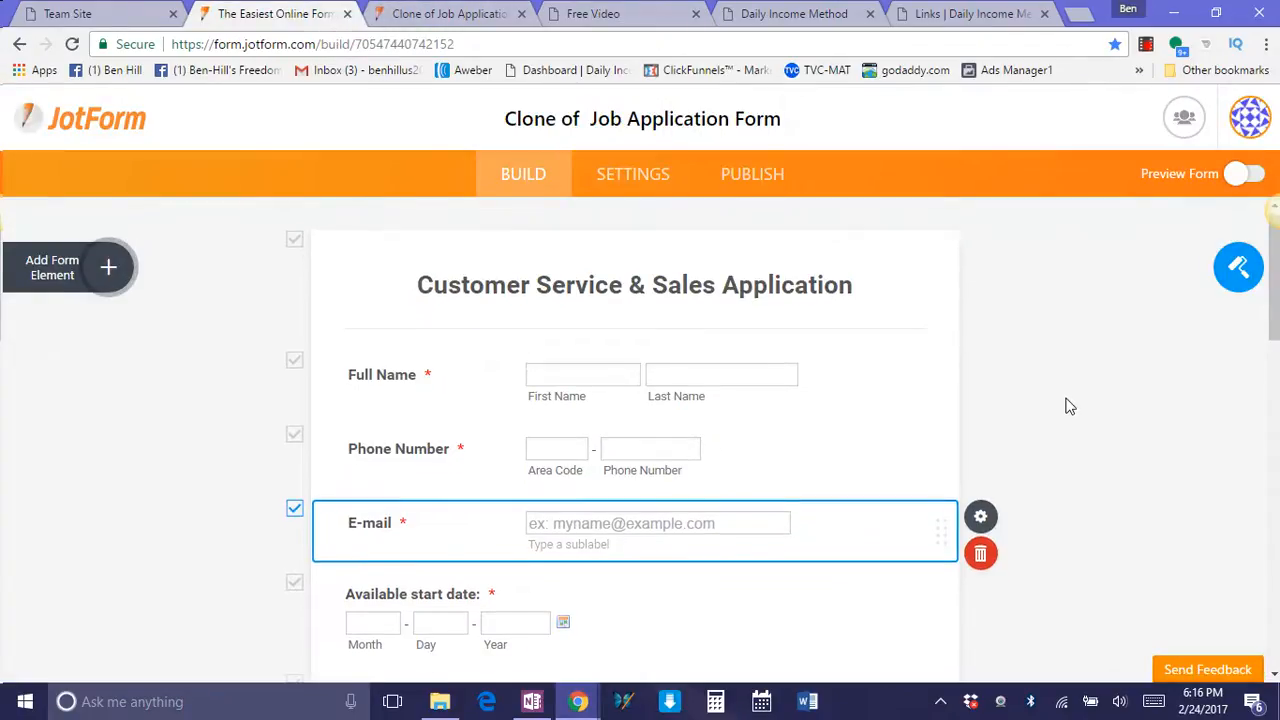
{"action": "scroll", "coordinate": [1066, 400], "scroll_direction": "down", "scroll_amount": 10}
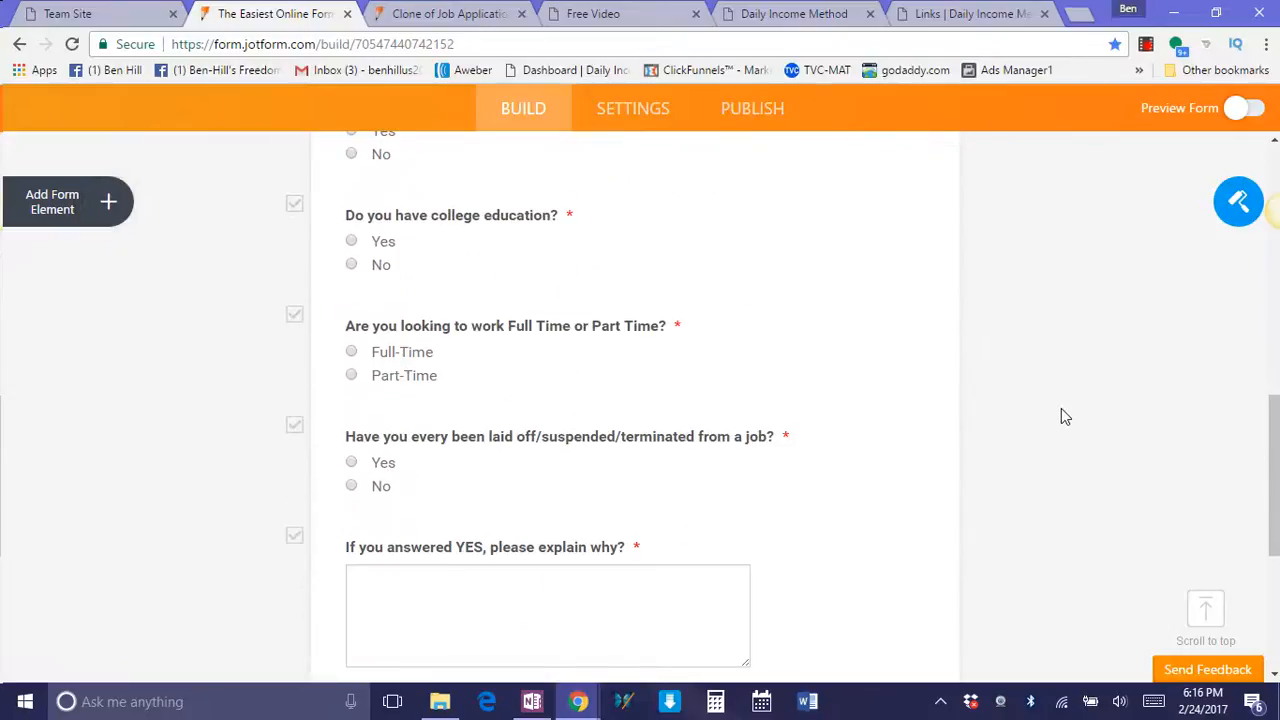